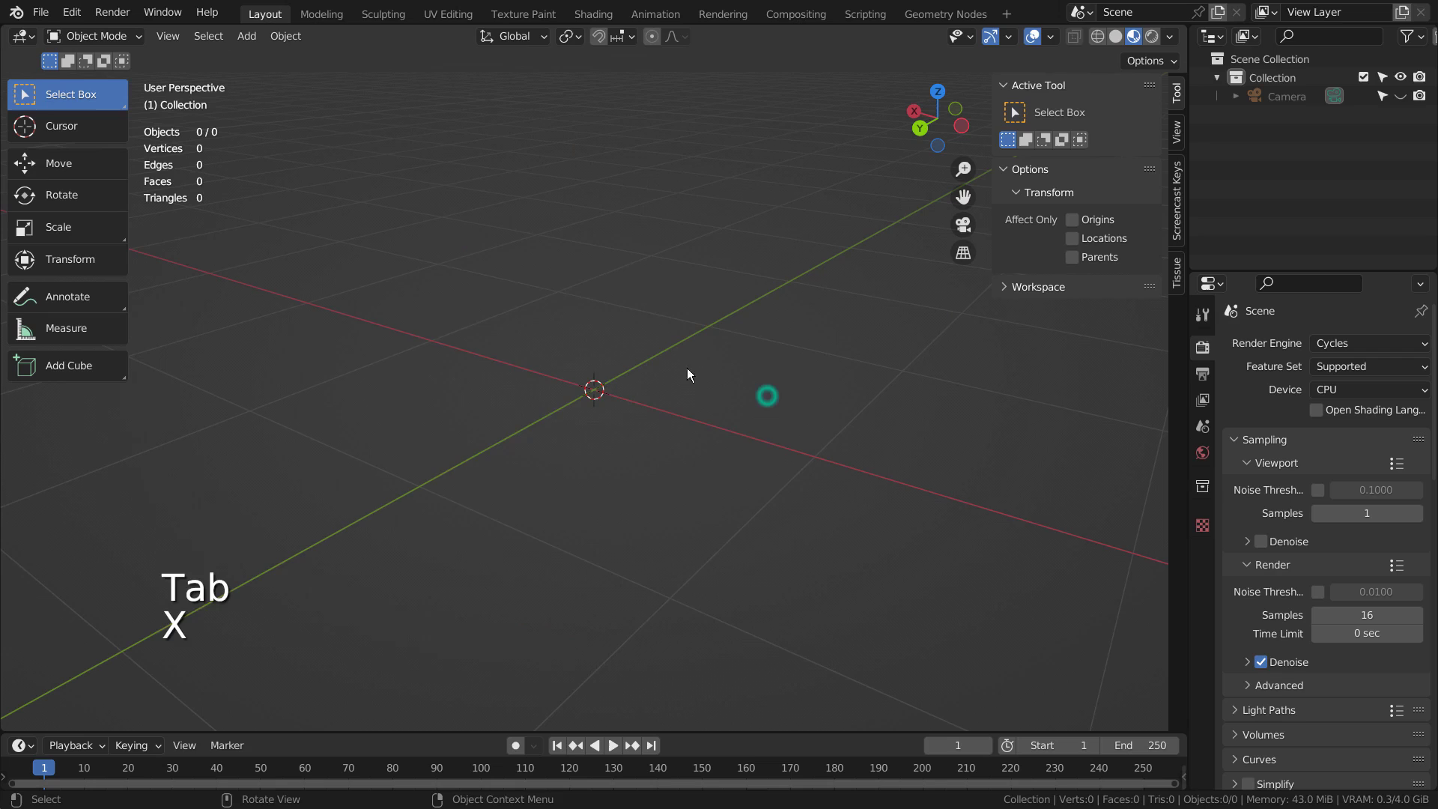
Add an ico sphere and enter Edit Mode with face selection.
key("shift+a")
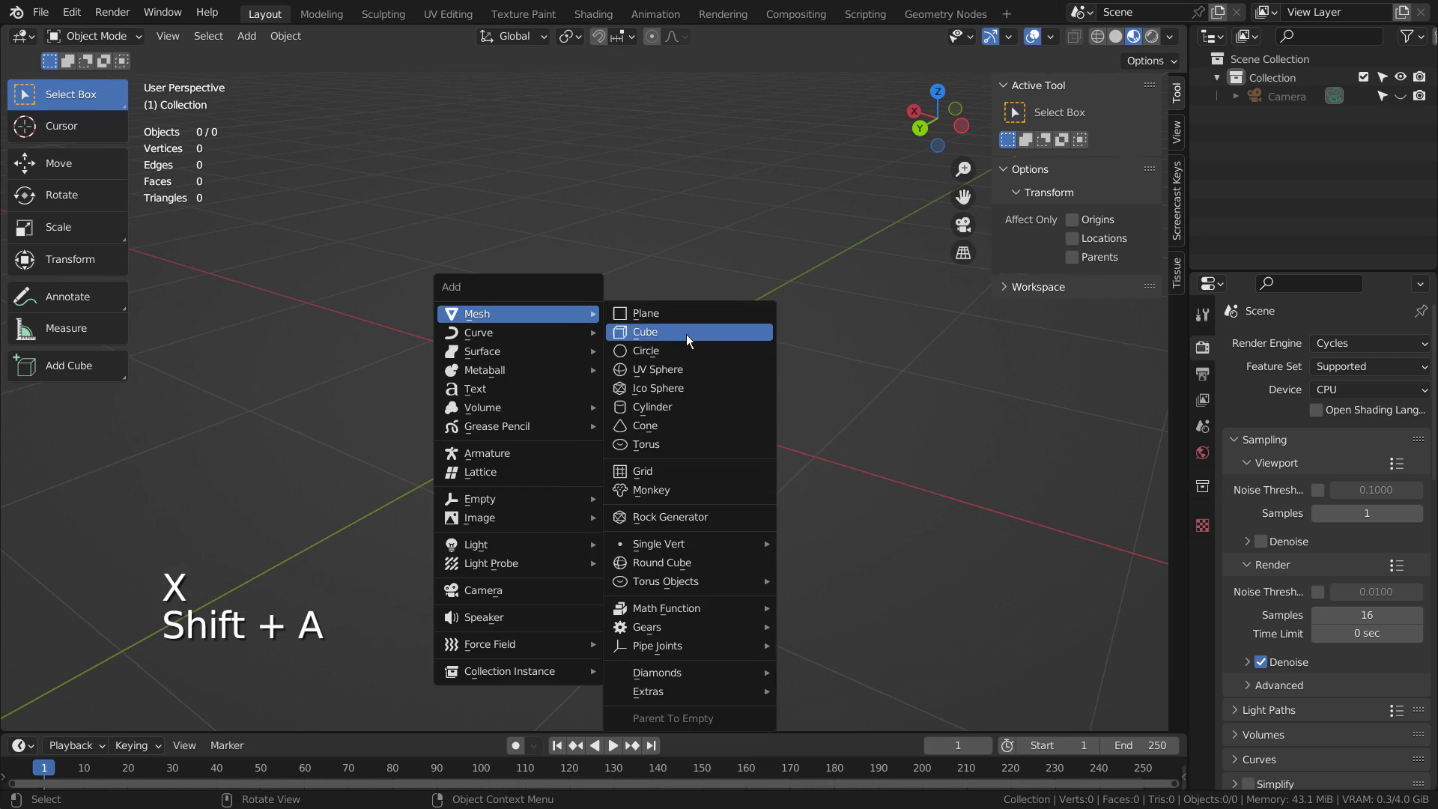
left_click(702, 392)
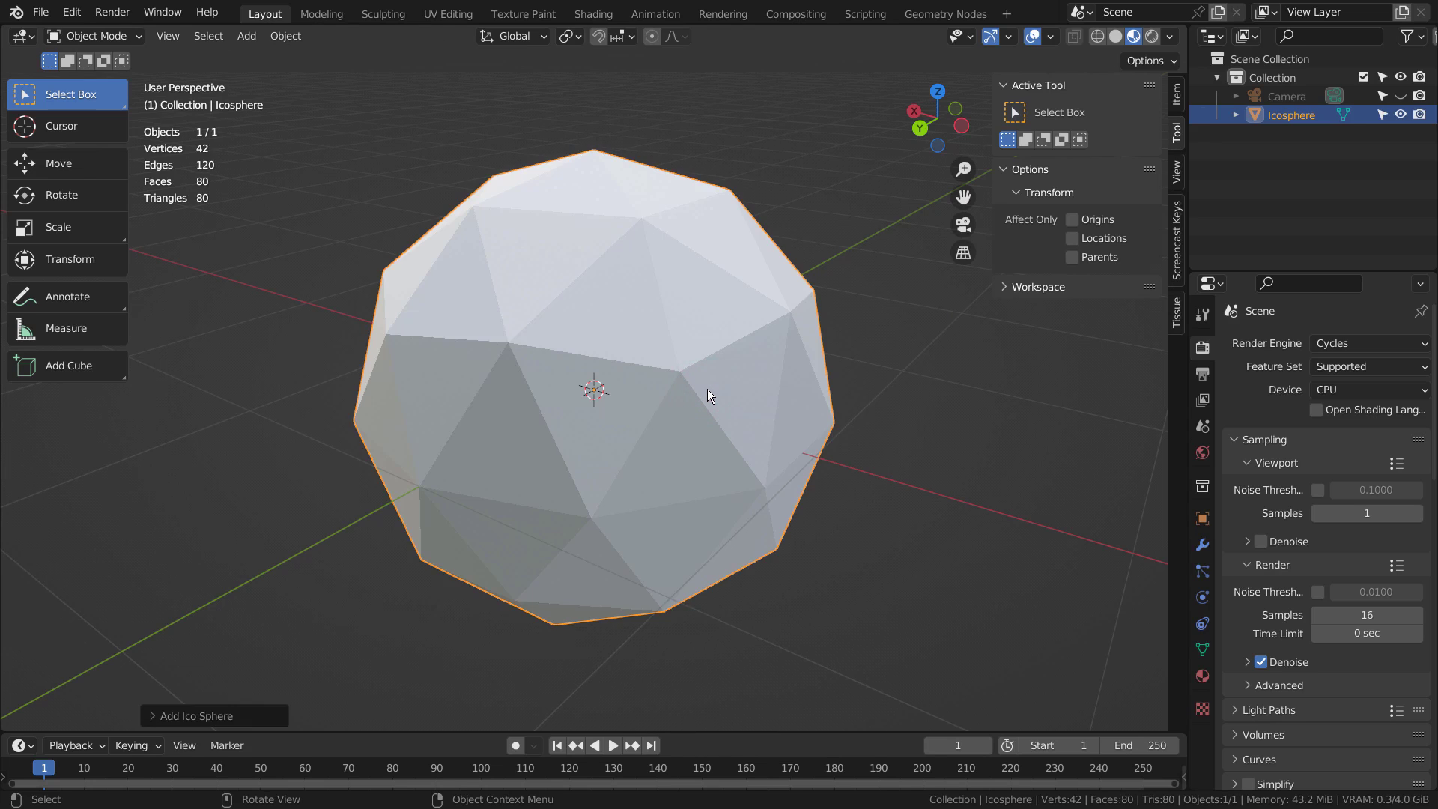
key("Tab")
key("3")
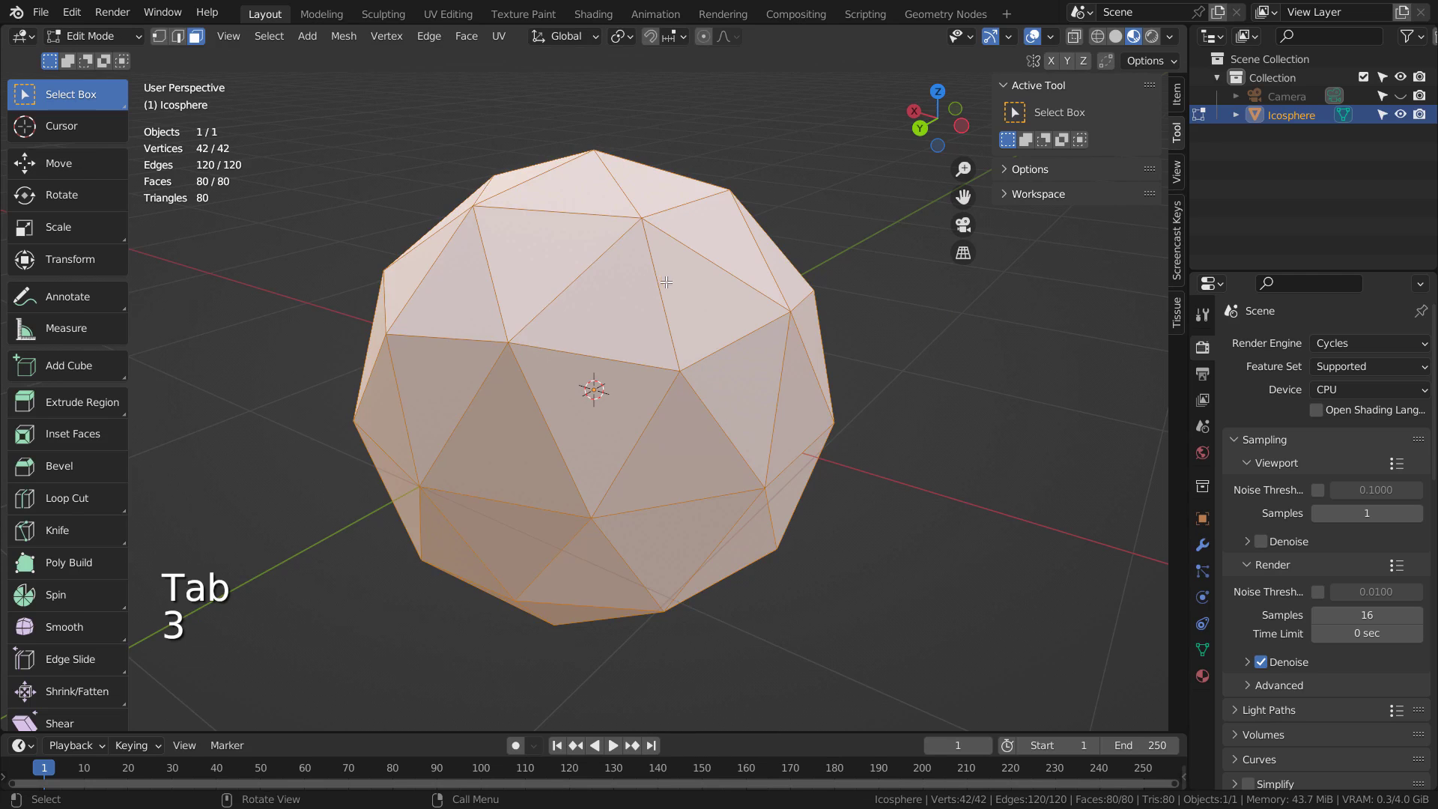
Pick two faces, select all same-perimeter faces, then invert to get 60 selected faces.
middle_click_drag(667, 281, 614, 289)
left_click(609, 287)
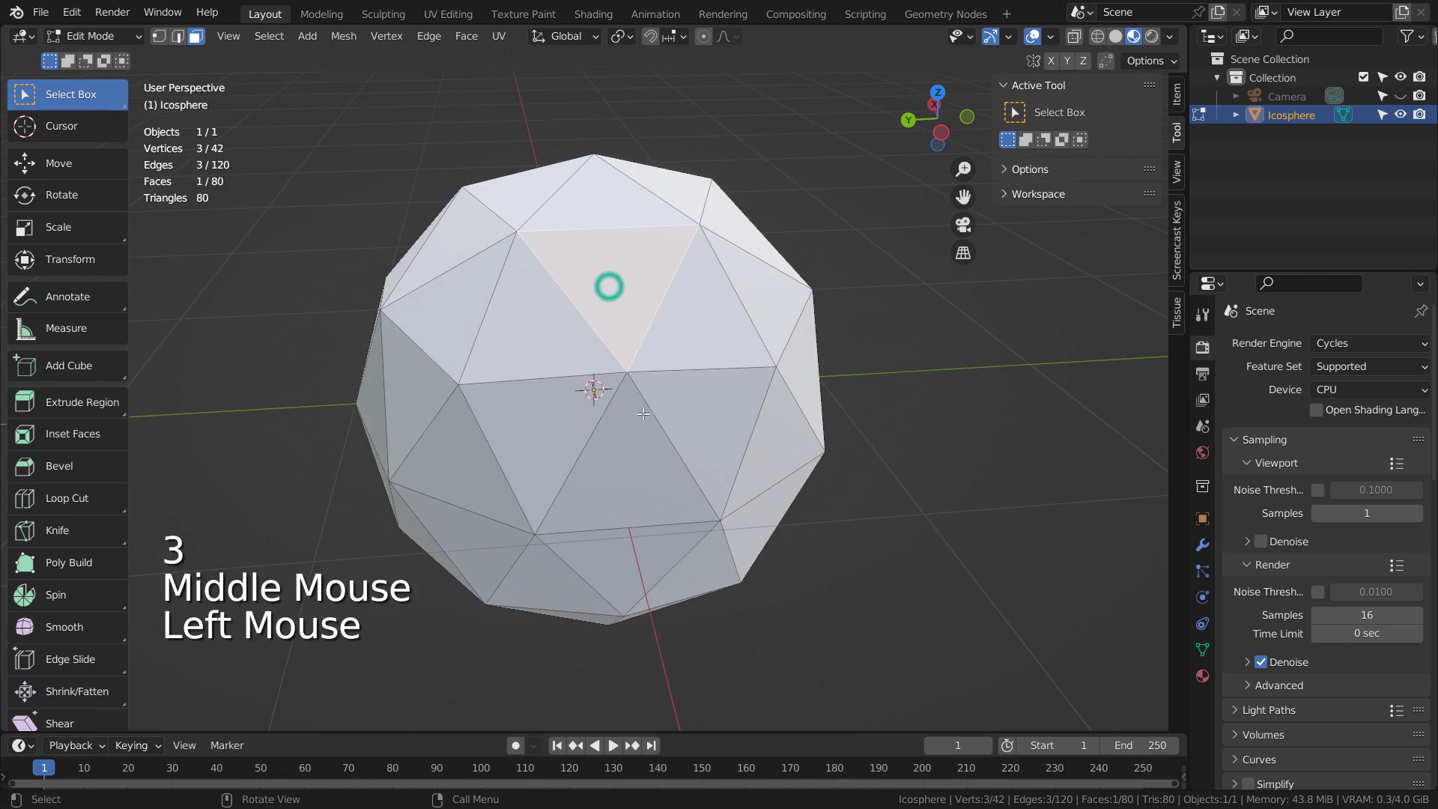
left_click(632, 437, "shift")
middle_click_drag(630, 435, 705, 378)
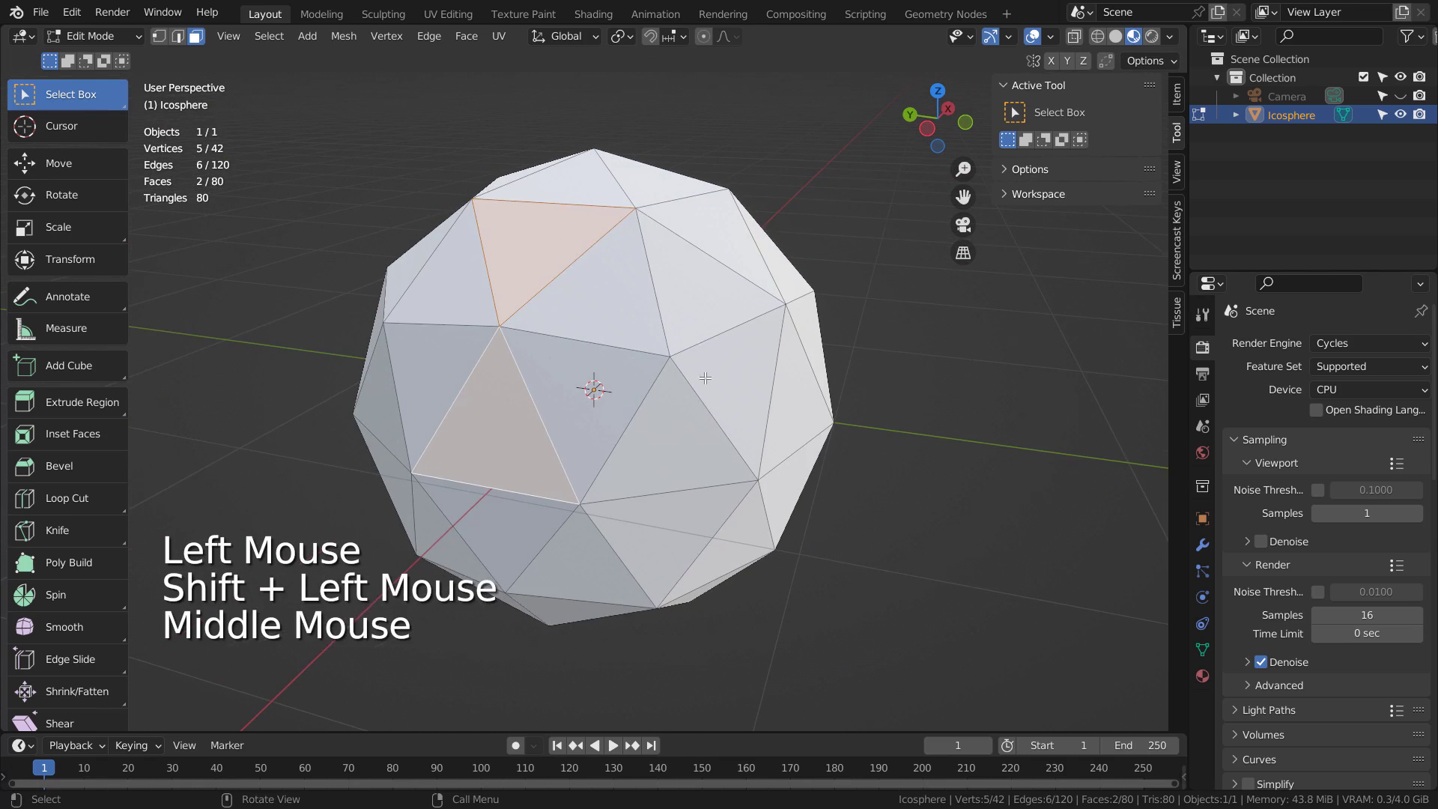
key("shift+g")
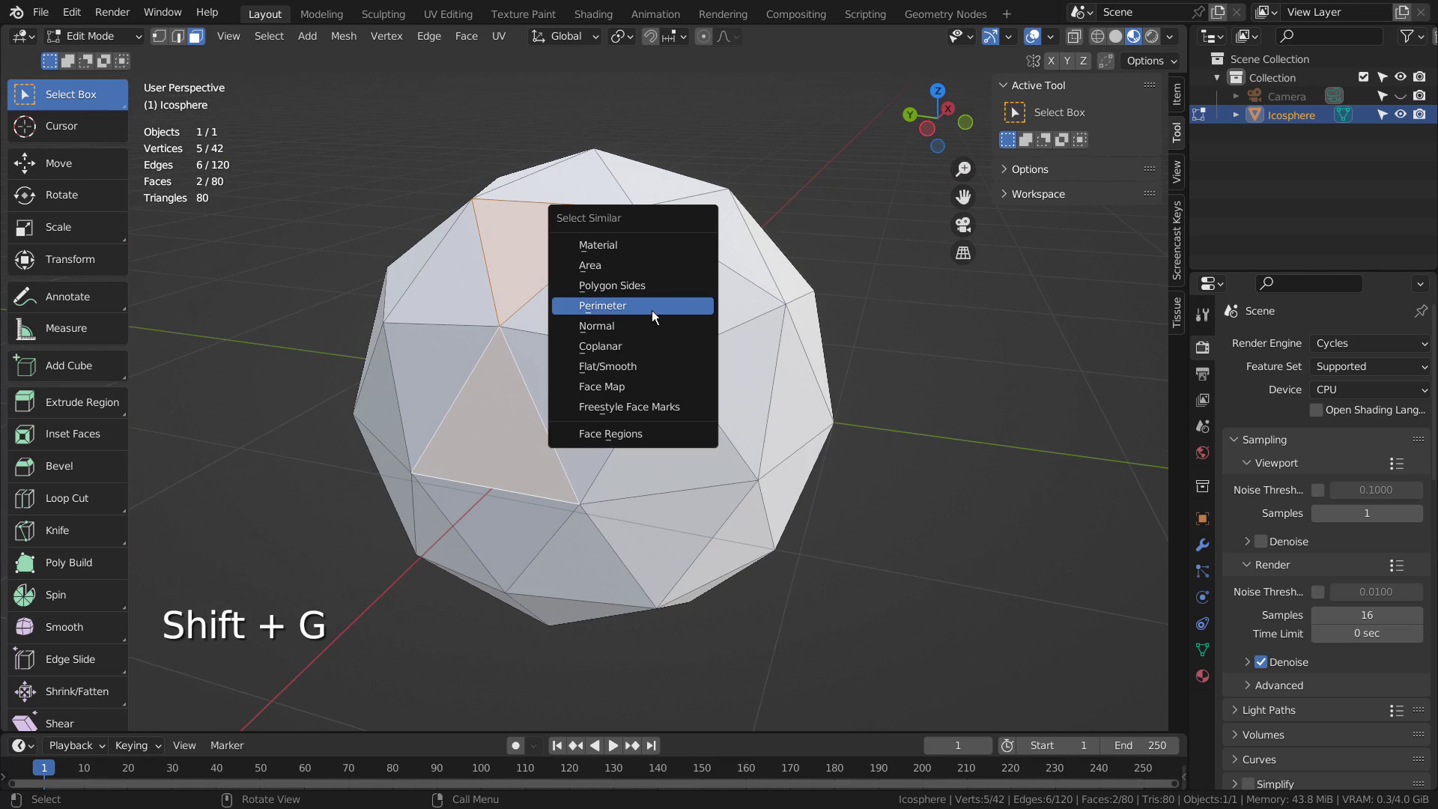
left_click(657, 306)
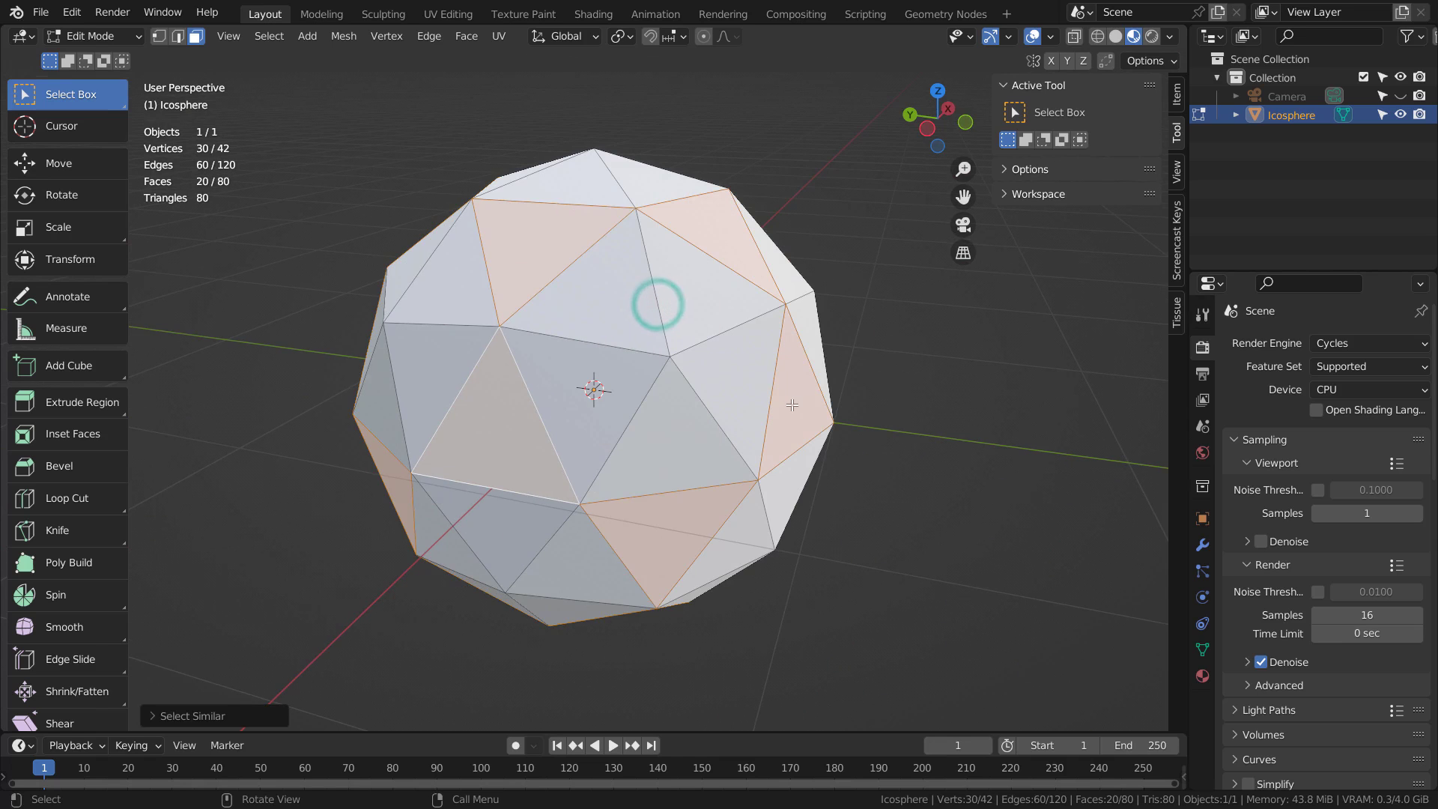
middle_click_drag(792, 404, 649, 450)
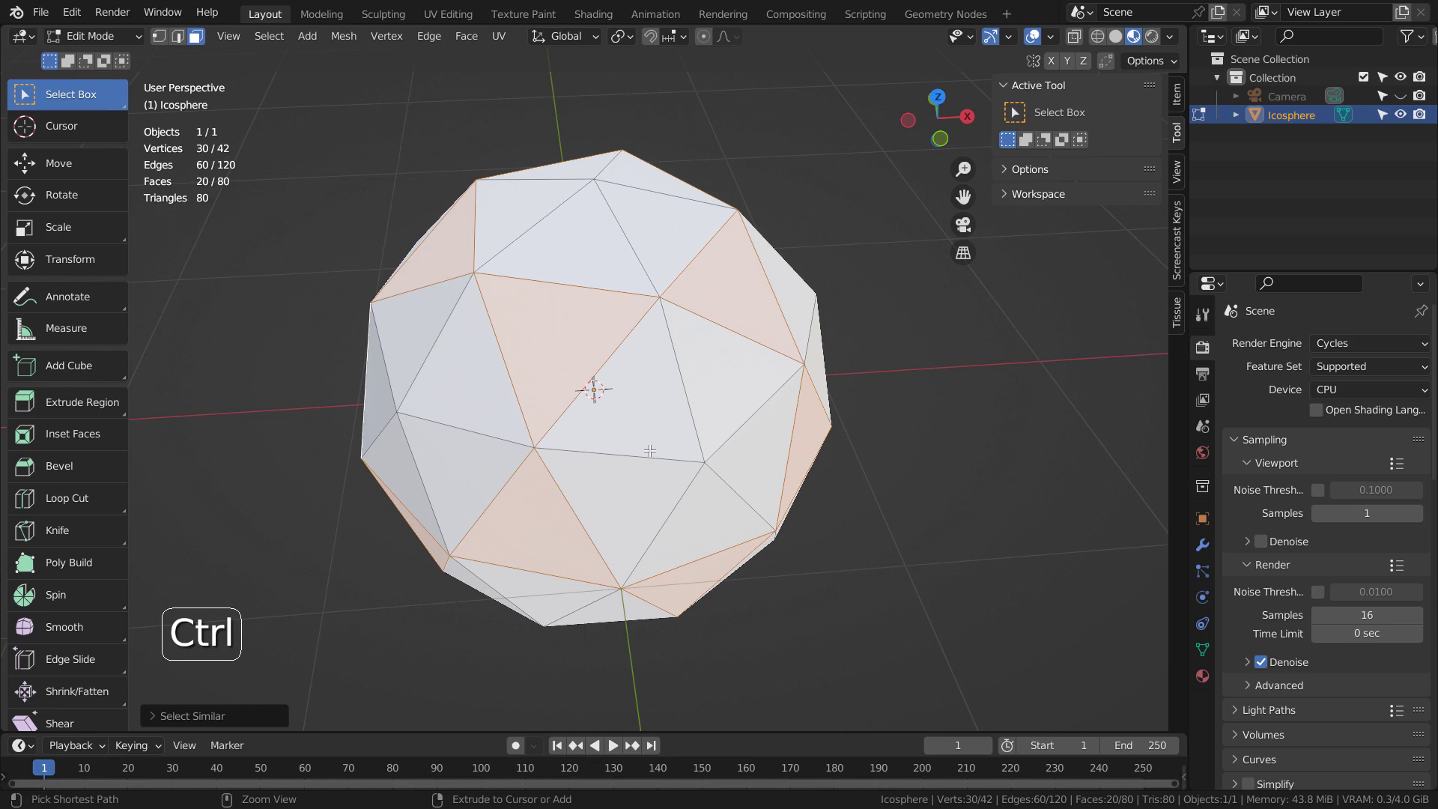
key("ctrl+i")
middle_click_drag(689, 392, 739, 362)
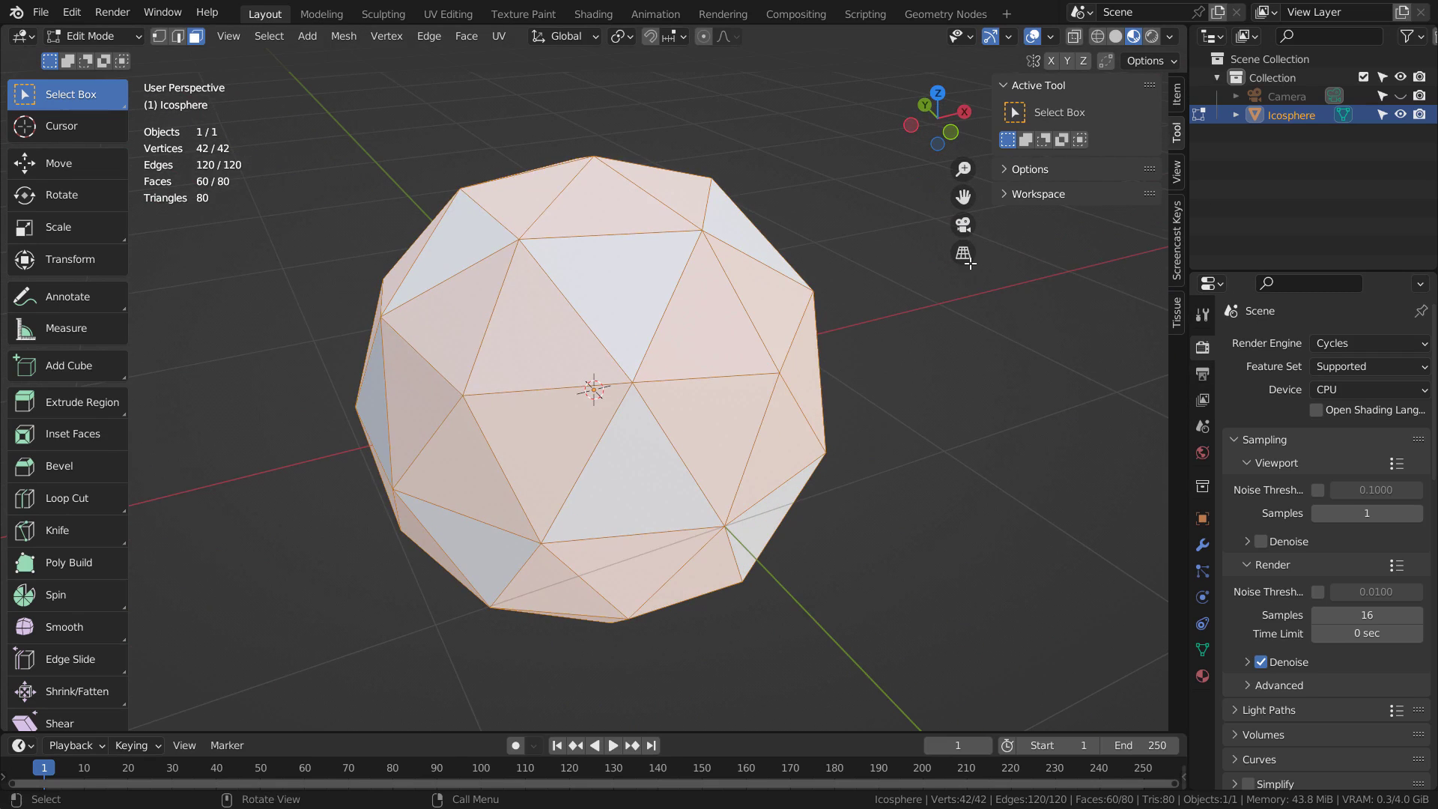
Create a silvery first material with metallic raised near full and roughness lowered.
key("Tab")
key("Tab")
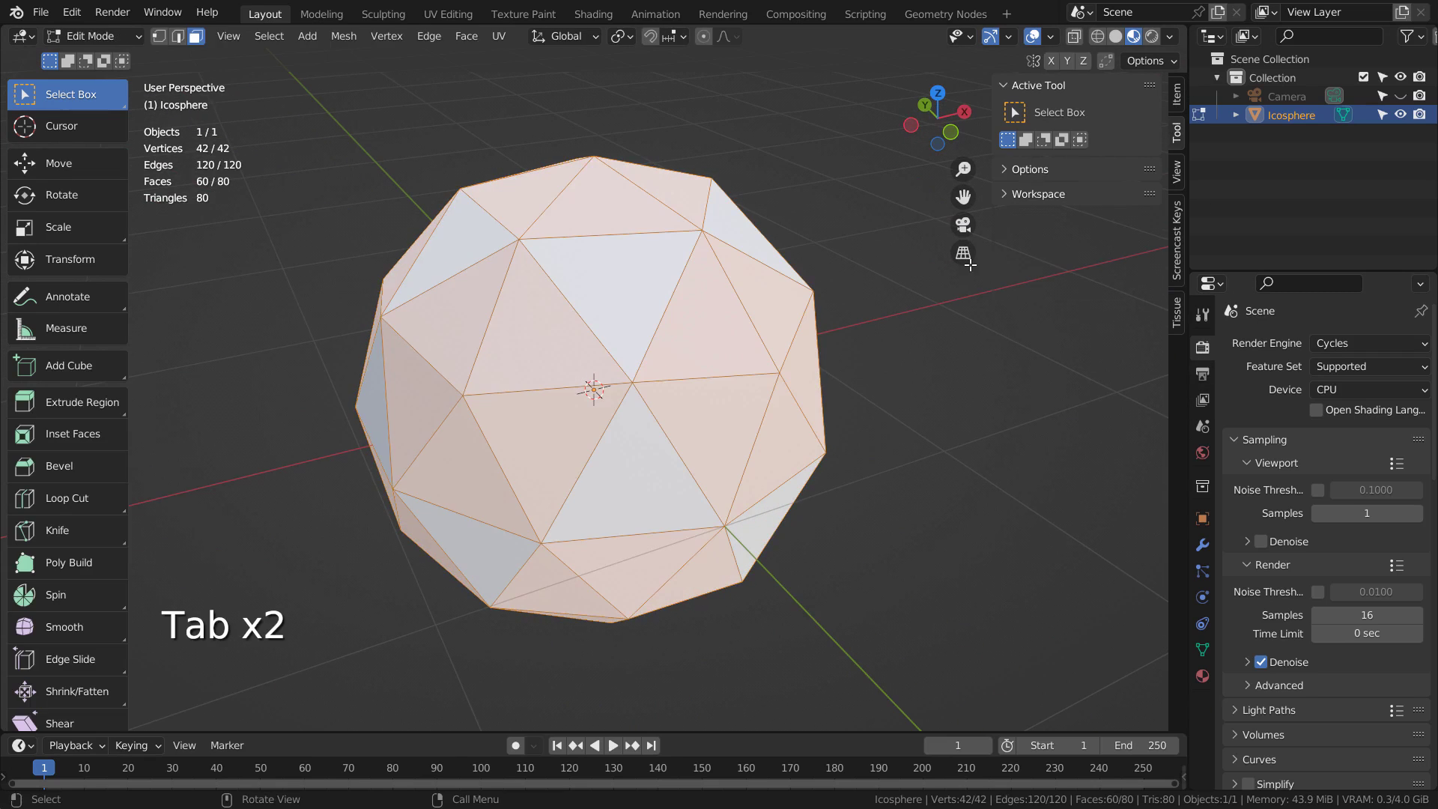
left_click(1178, 98)
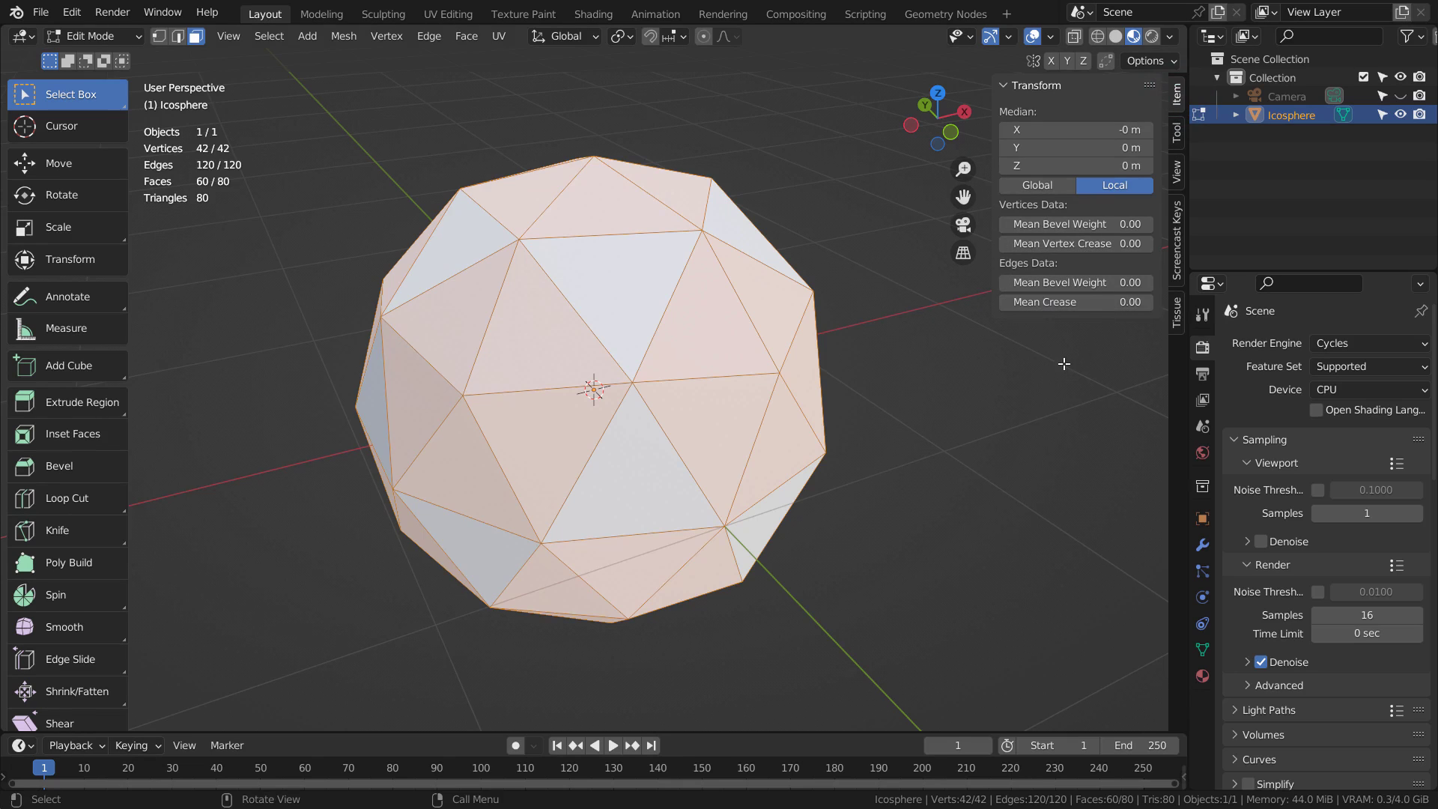
left_click(1203, 676)
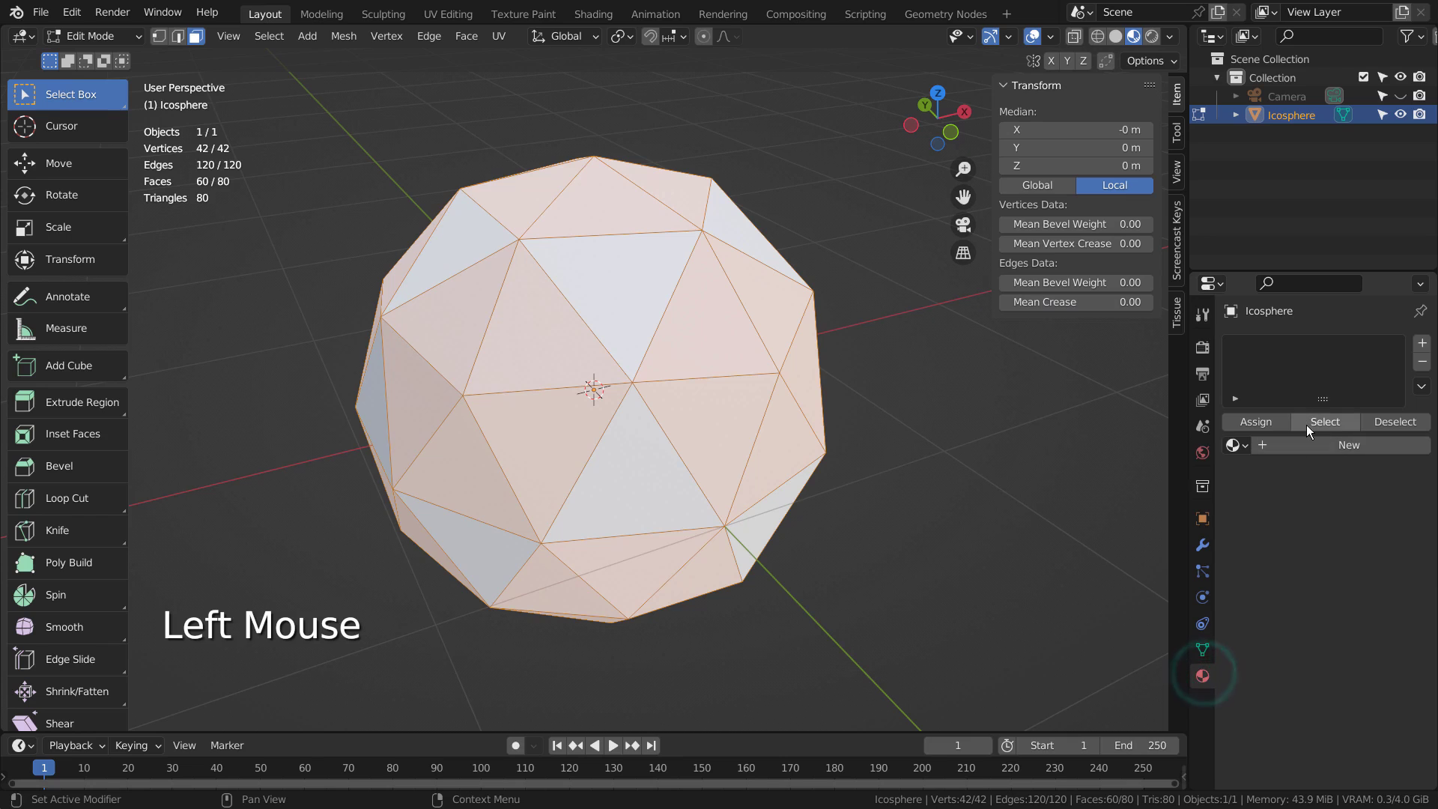
left_click(1302, 447)
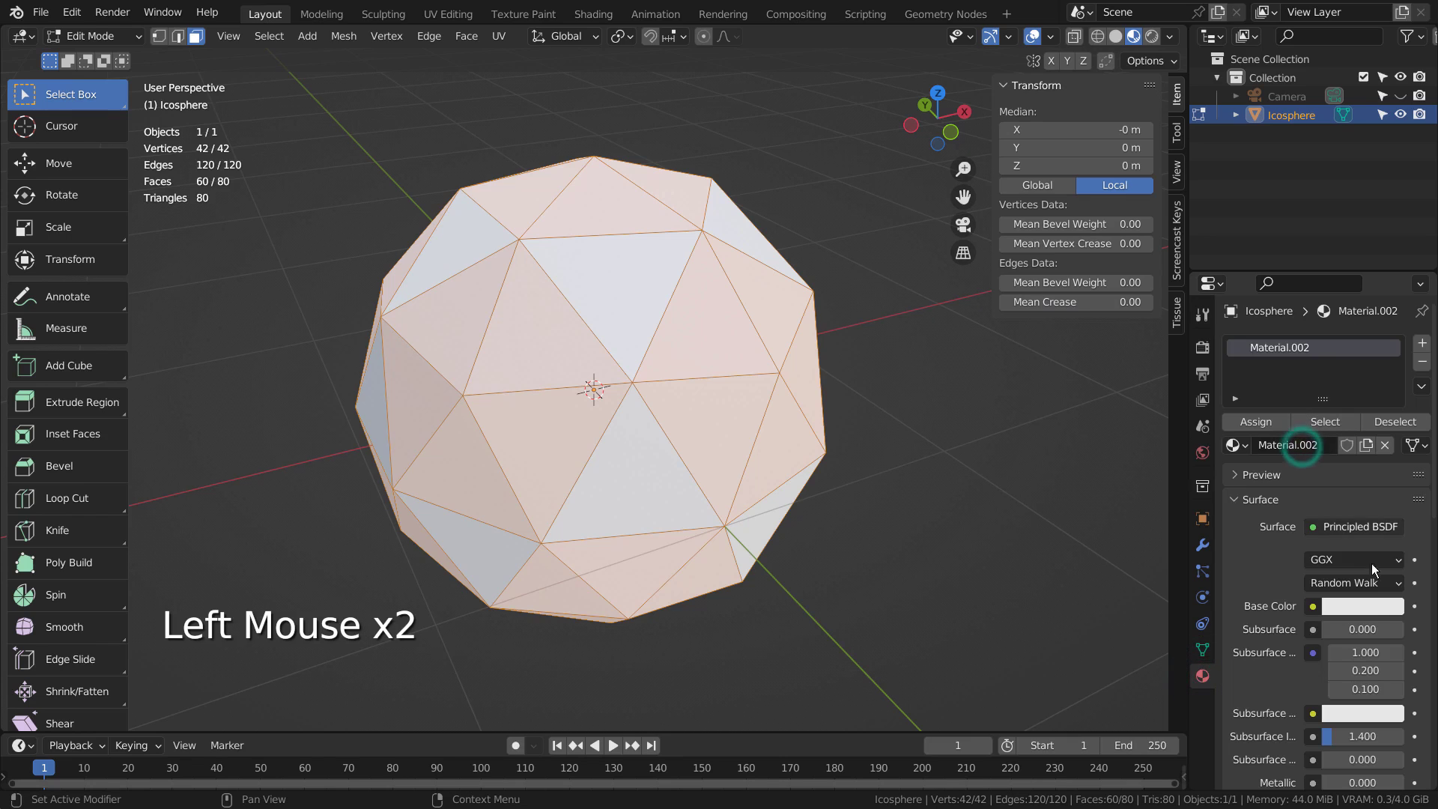
left_click(1370, 606)
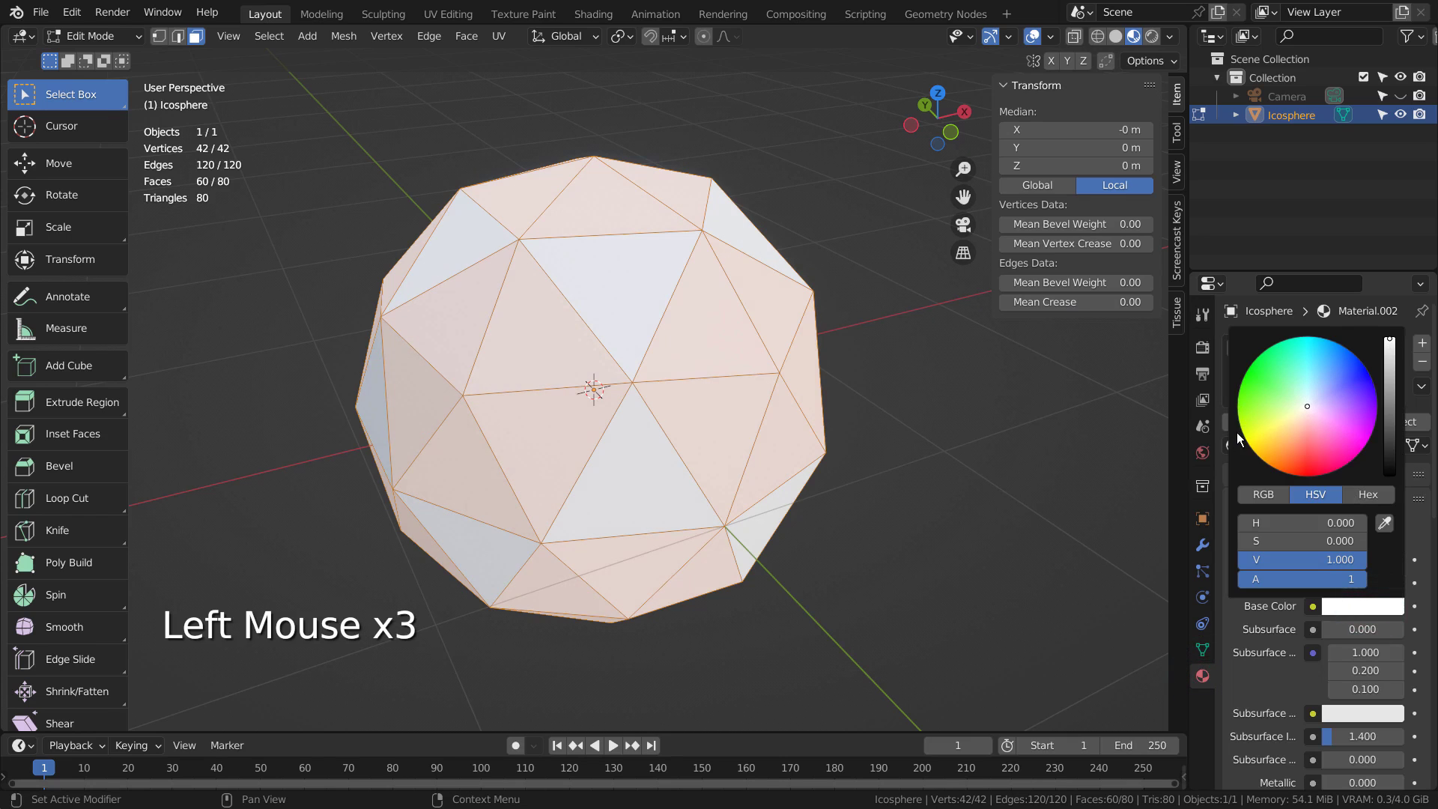
scroll(1338, 586, "down", 2)
left_click(1330, 633)
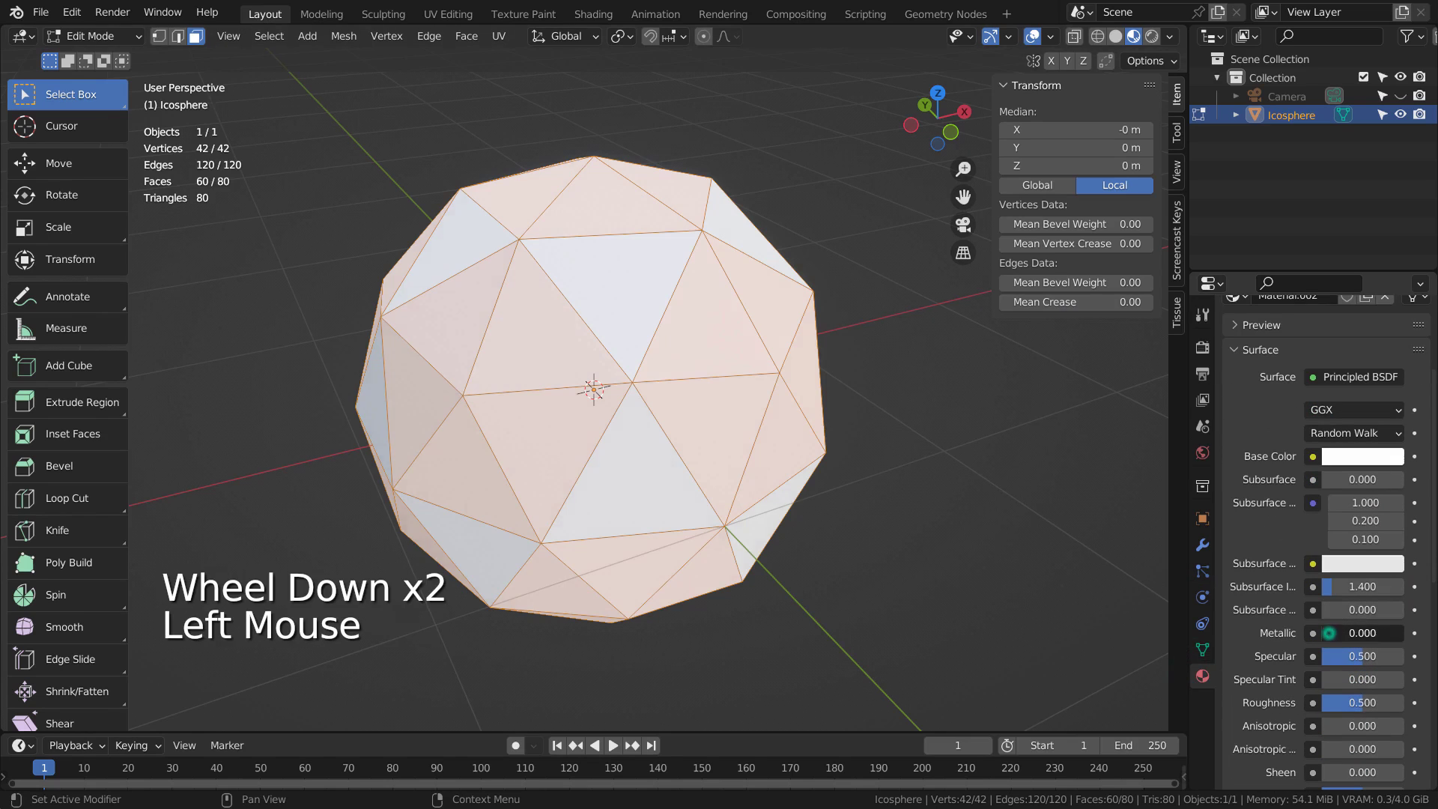
left_click_drag(1330, 633, 1398, 633)
left_click_drag(1363, 701, 1334, 703)
scroll(1283, 457, "up", 3)
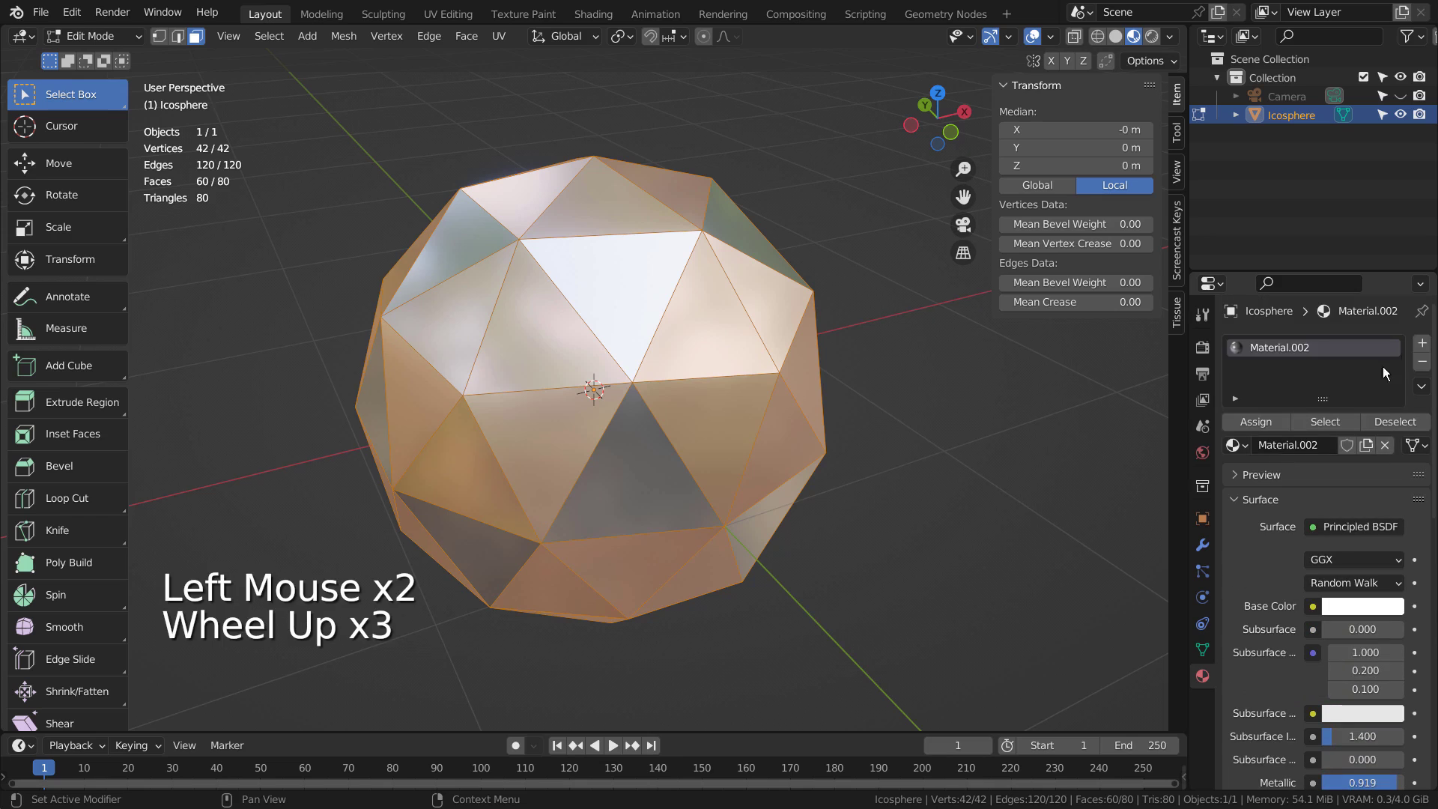
Add a gold material (metallic 0.937, roughness 0.113) in a second slot and assign it to the faces.
left_click(1422, 343)
left_click(1305, 474)
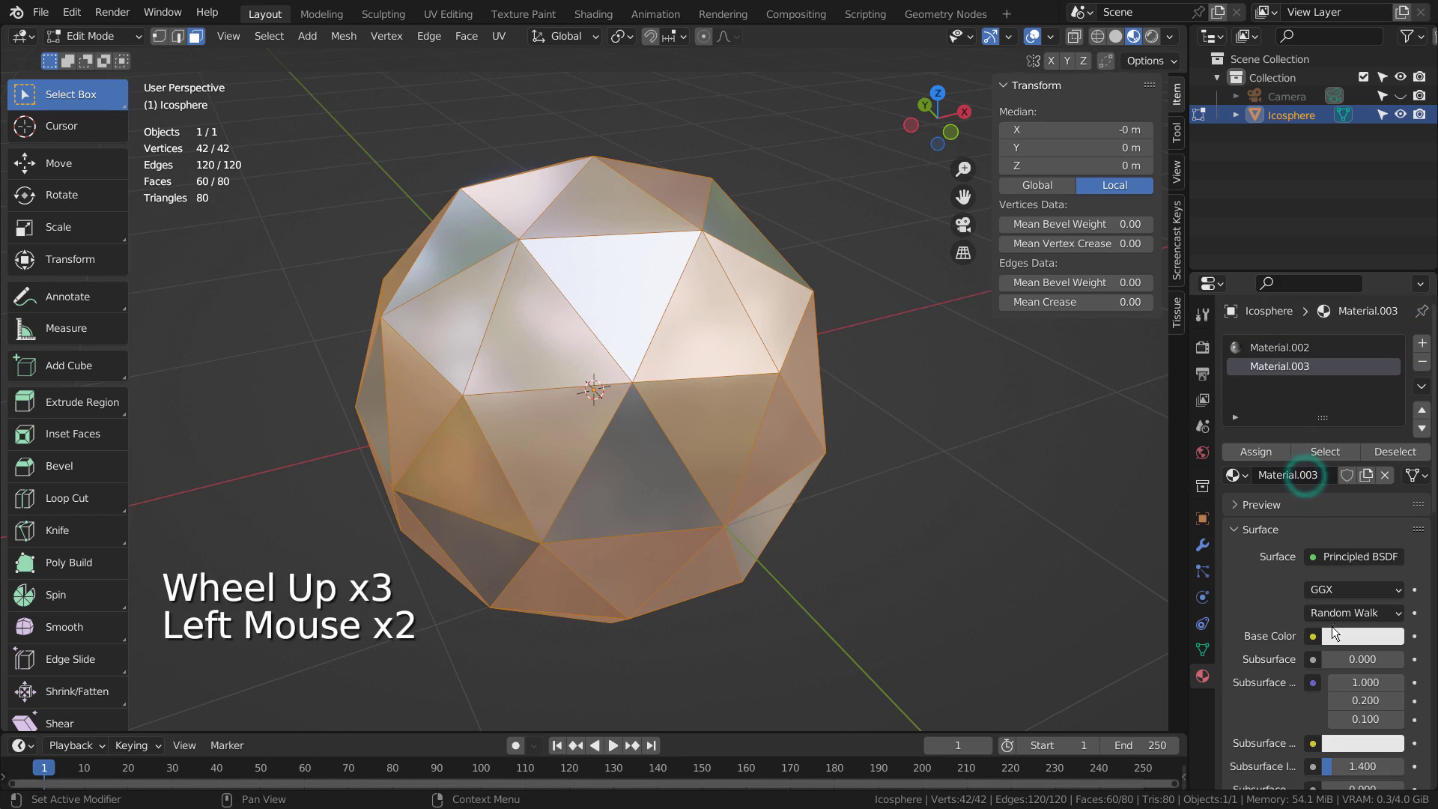
left_click(1337, 634)
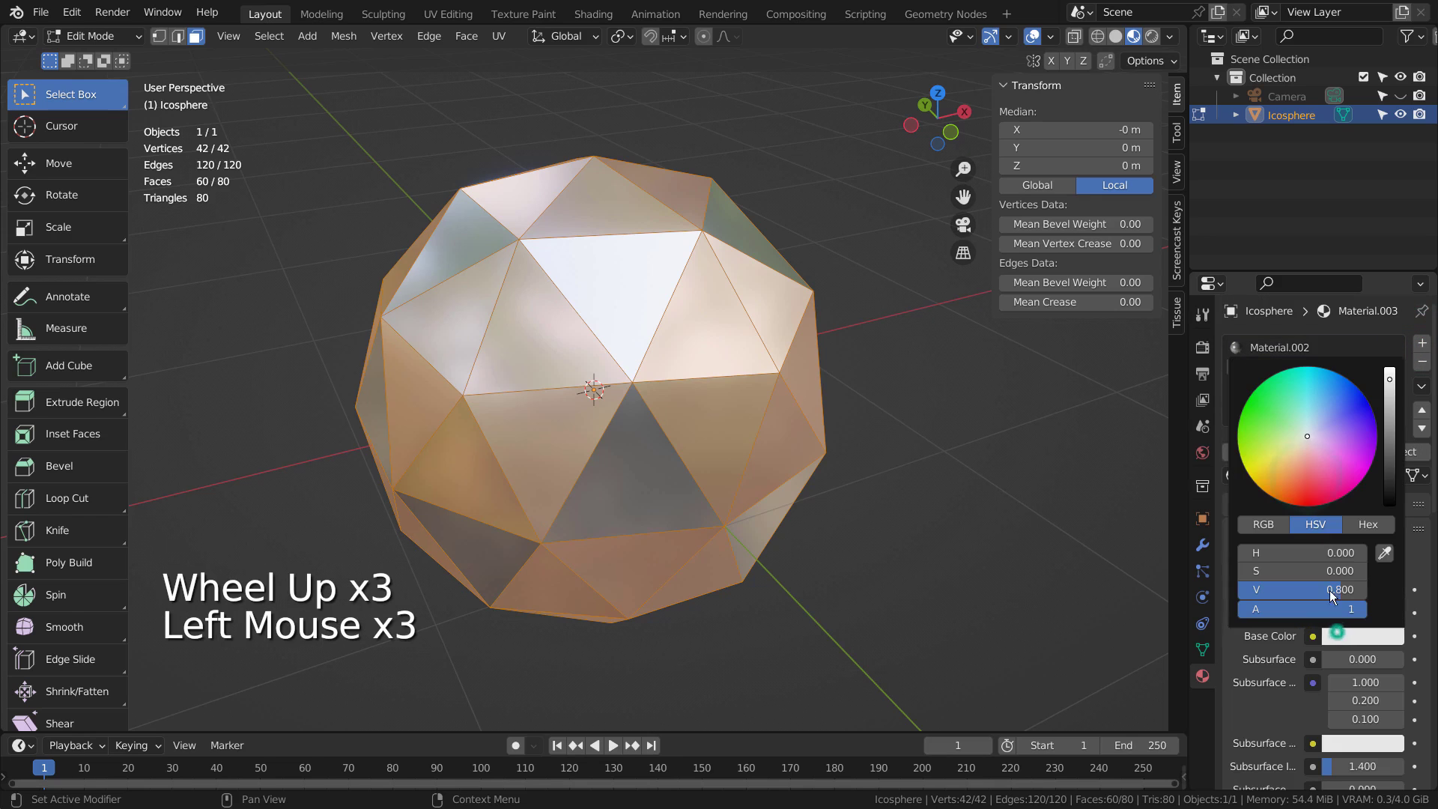
left_click(1270, 475)
left_click(1345, 641)
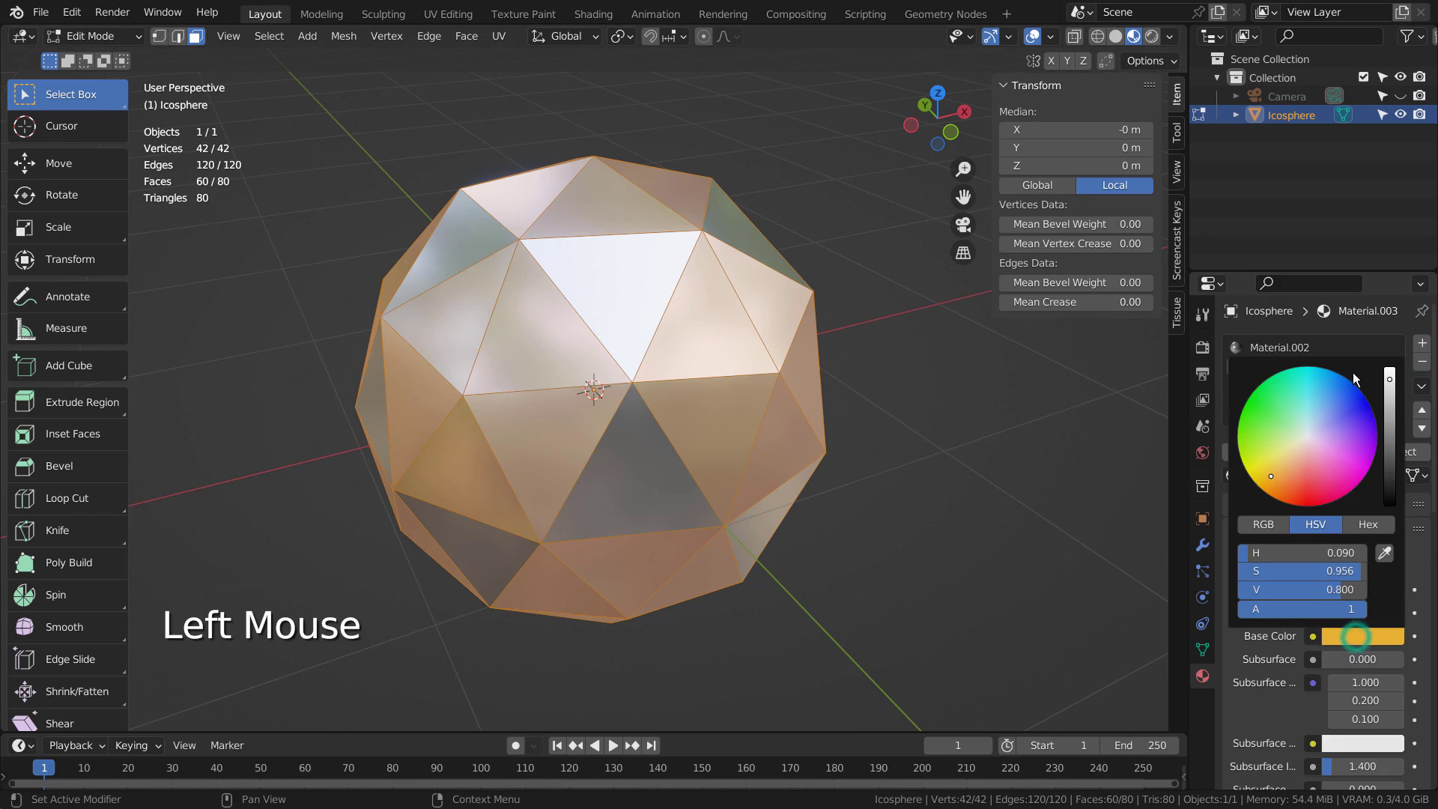
scroll(1278, 617, "down", 3)
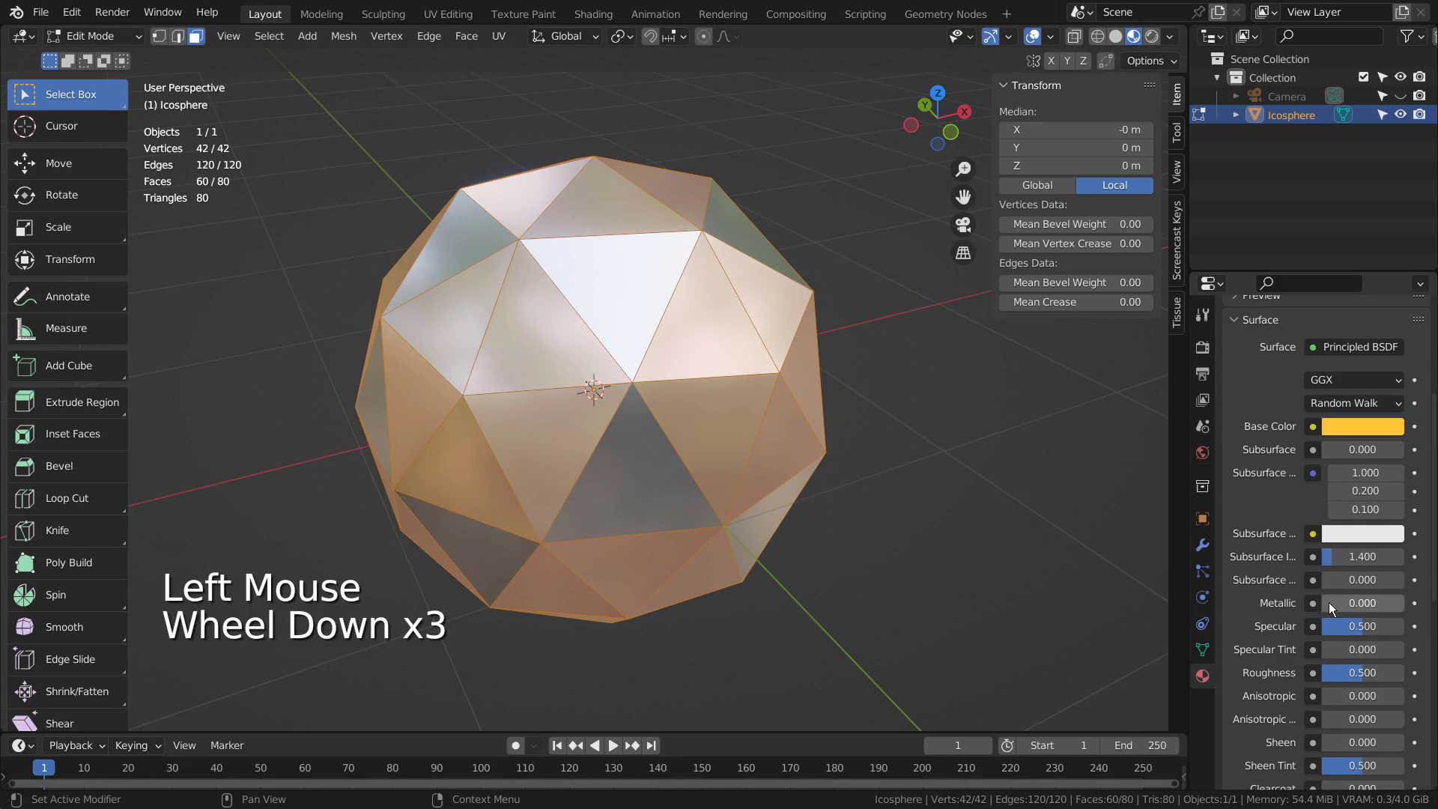
left_click_drag(1329, 602, 1402, 603)
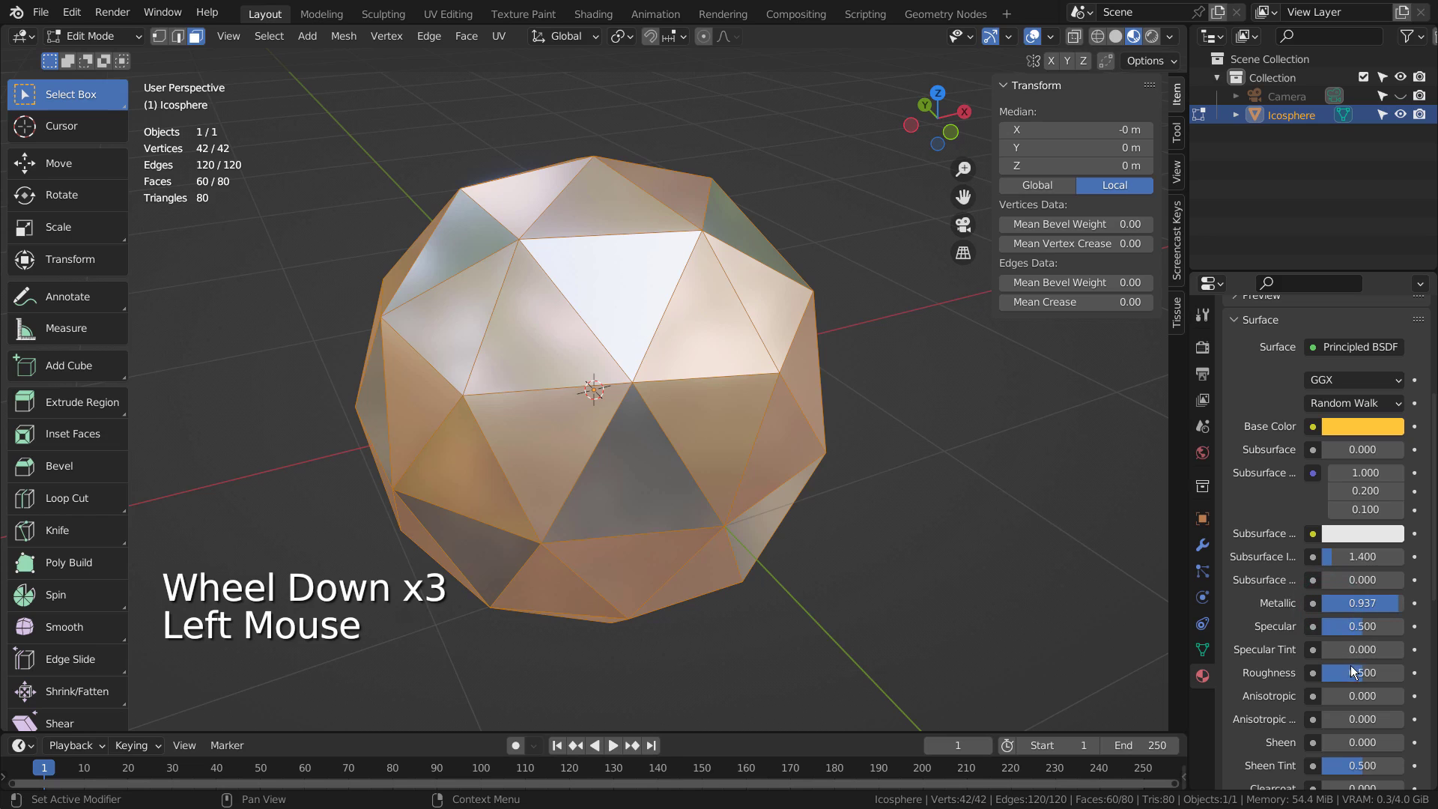
double_click(1353, 672)
scroll(1247, 437, "up", 5)
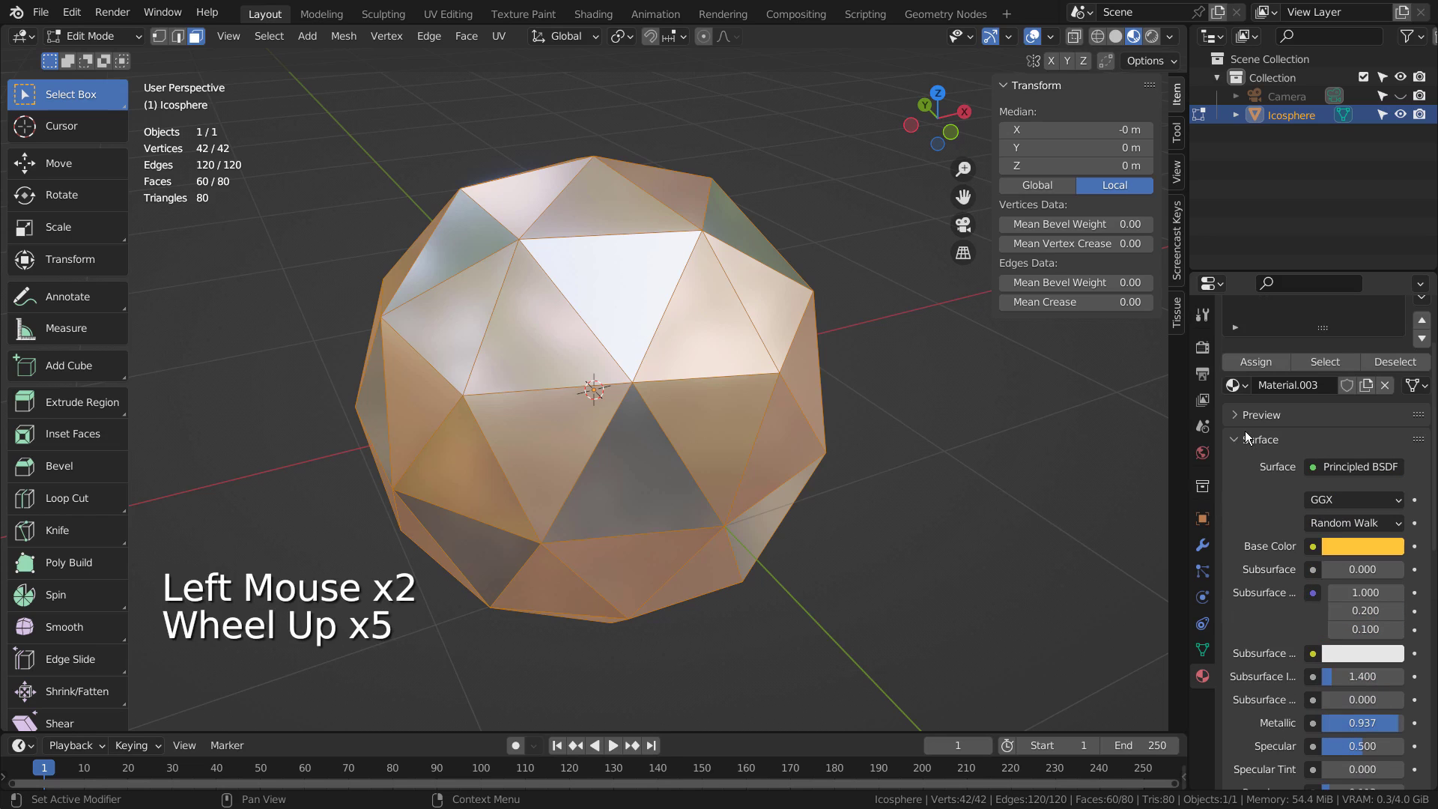
left_click(1247, 365)
Fully crease all edges and add a level-3 Subdivision Surface with Ctrl+3.
key("Tab")
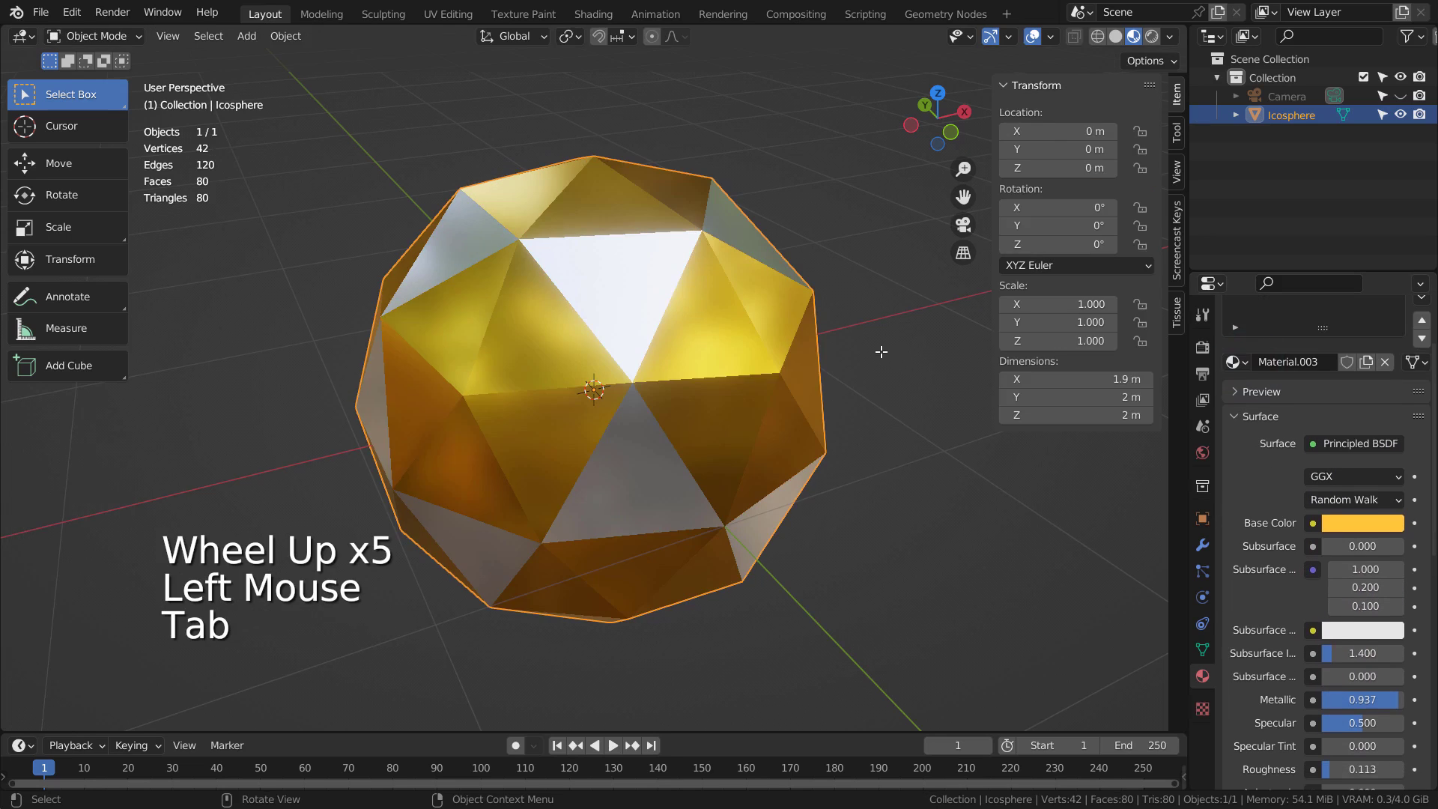
key("Tab")
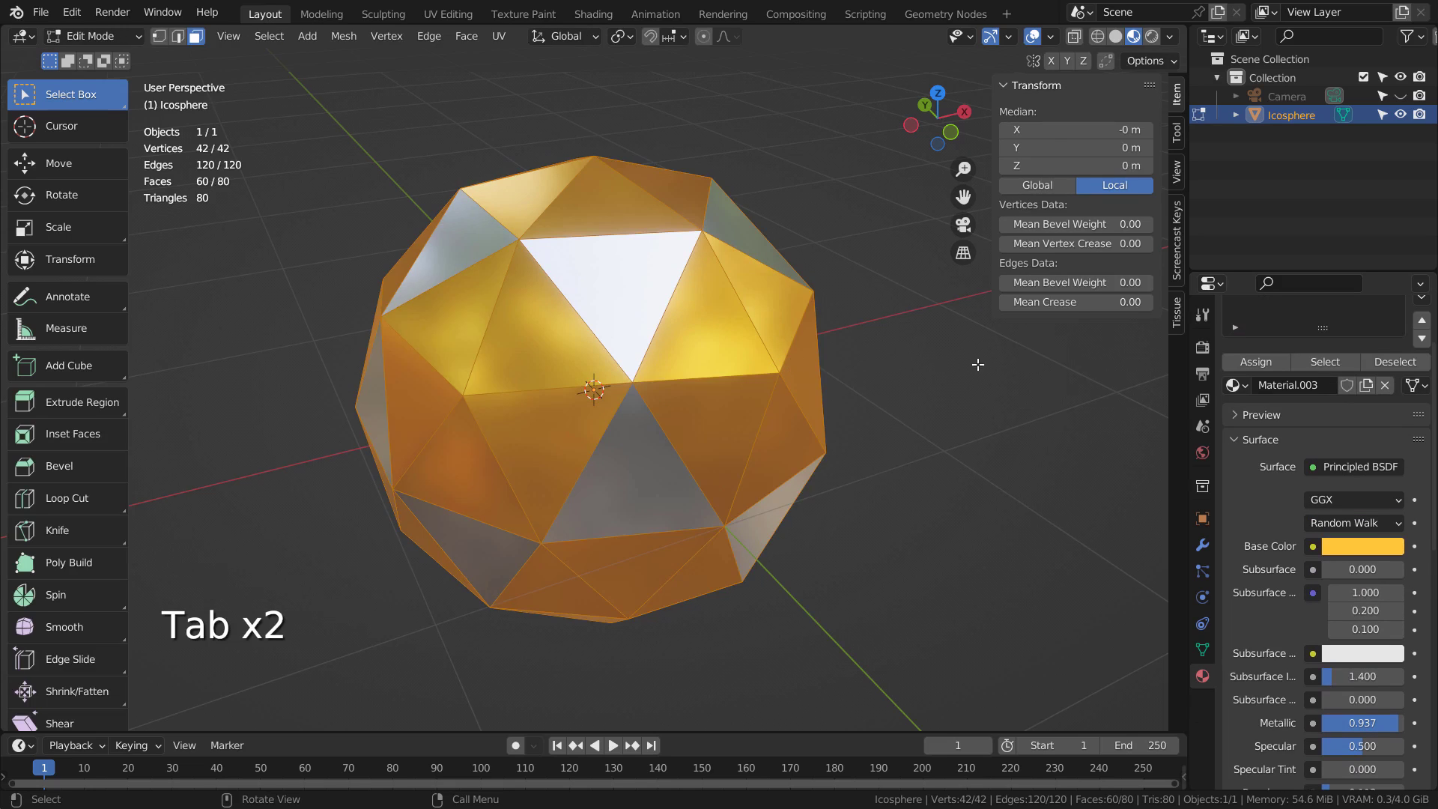
left_click_drag(1053, 305, 1101, 304)
key("Tab")
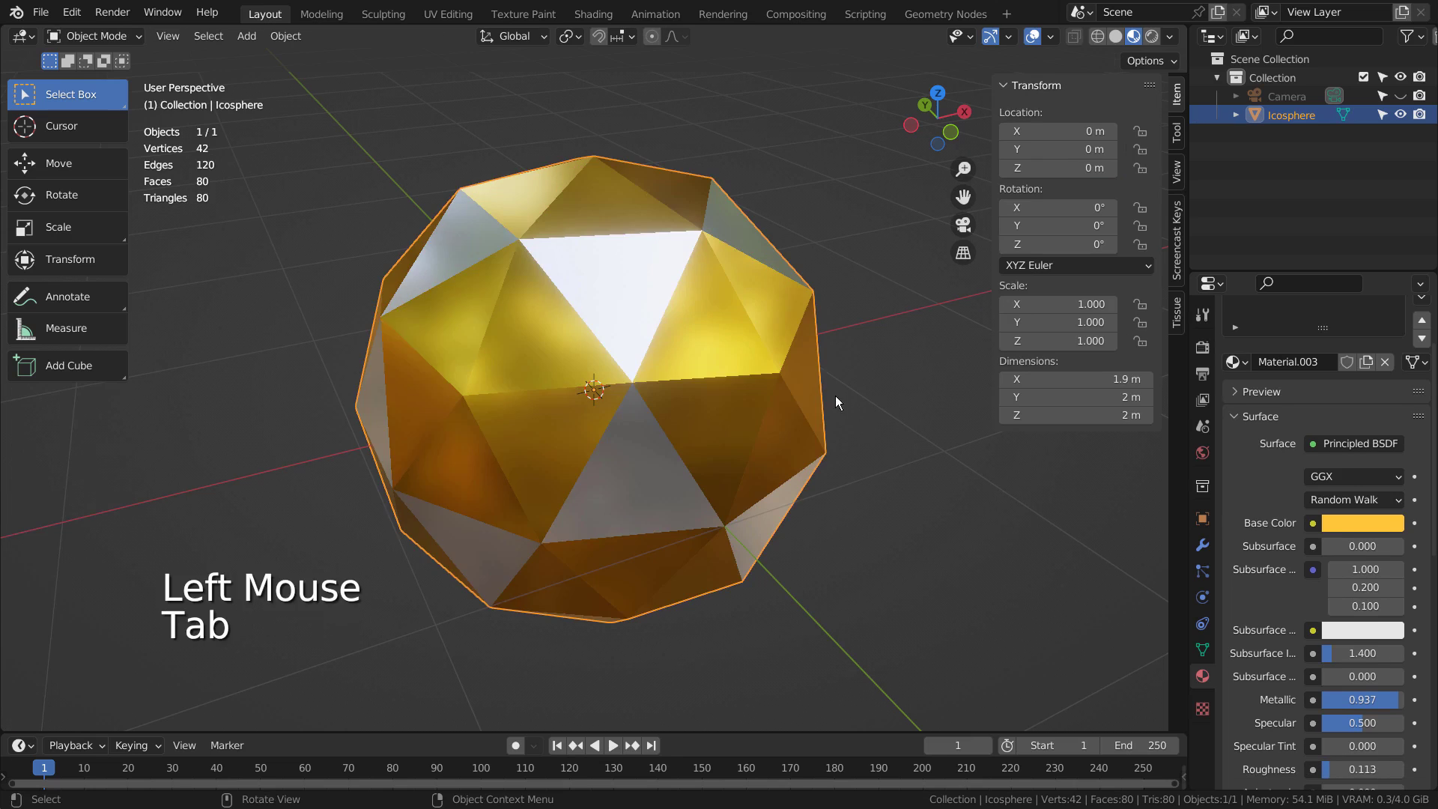
middle_click_drag(835, 395, 799, 454)
key("ctrl+3")
Reduce the edge crease so the sphere rounds out, and apply Shade Smooth.
key("Tab")
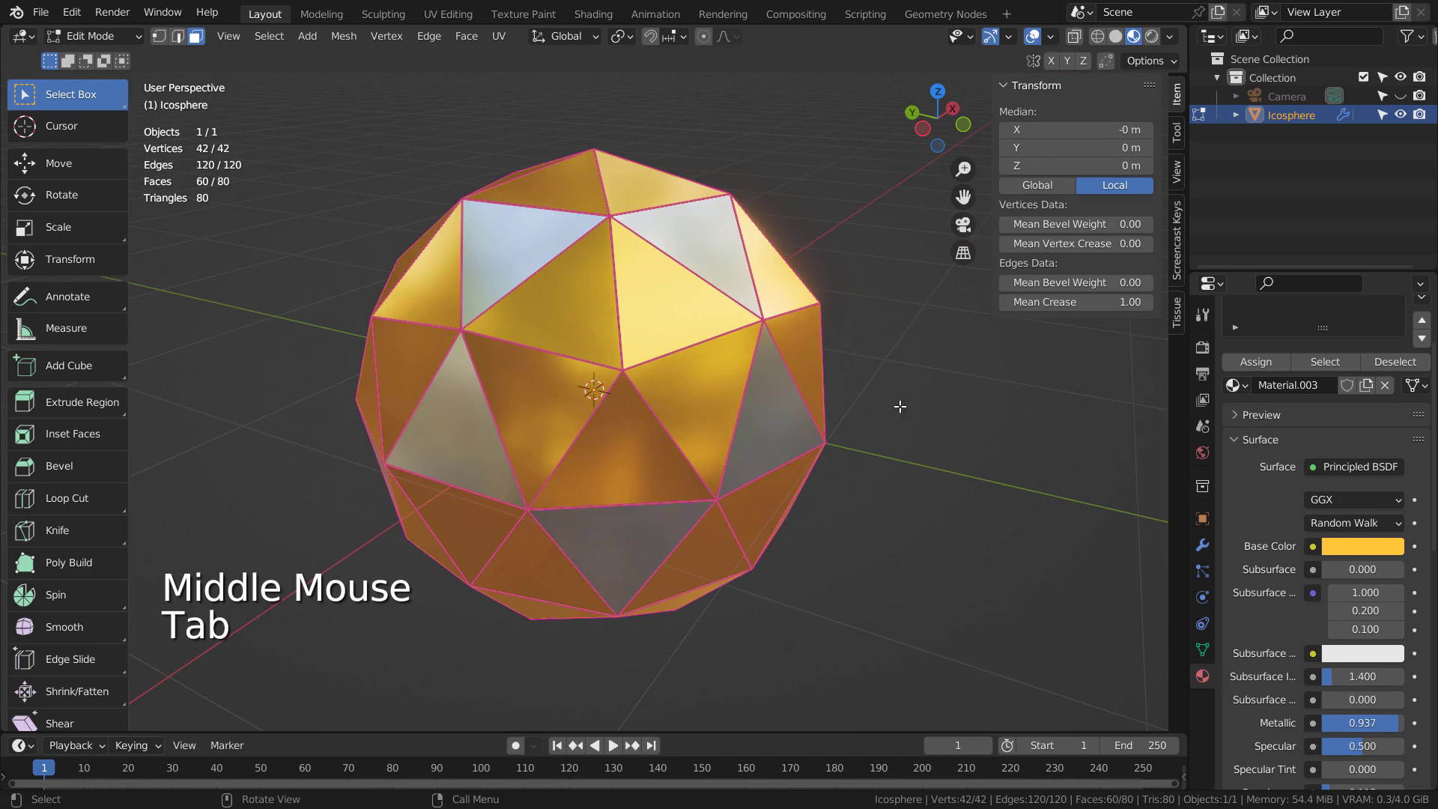
left_click(1093, 300)
mouse_move(1092, 302)
left_mouse_down()
mouse_move(1168, 302)
mouse_move(1093, 302)
left_mouse_up()
key("Tab")
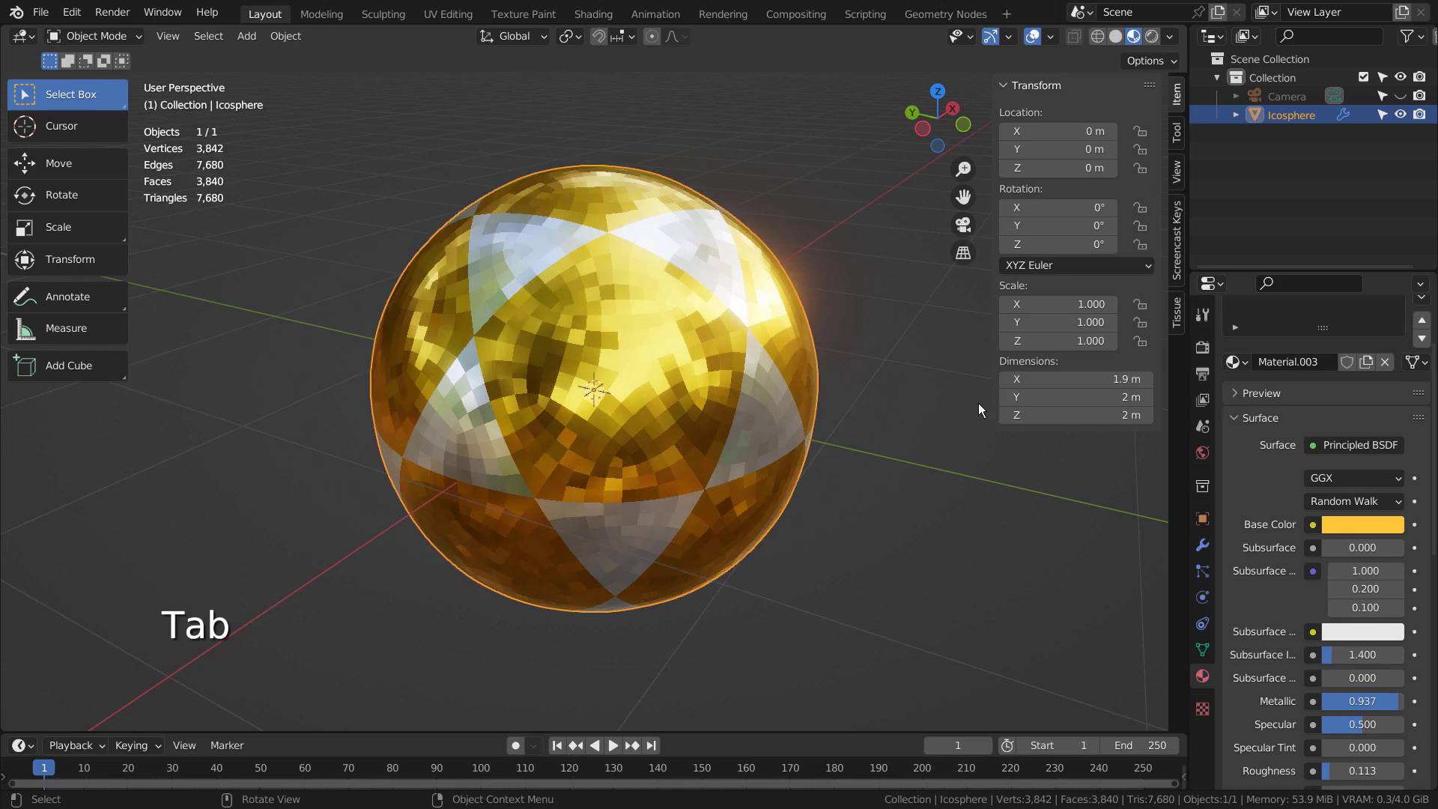
middle_click_drag(978, 403, 712, 398)
right_click(616, 305)
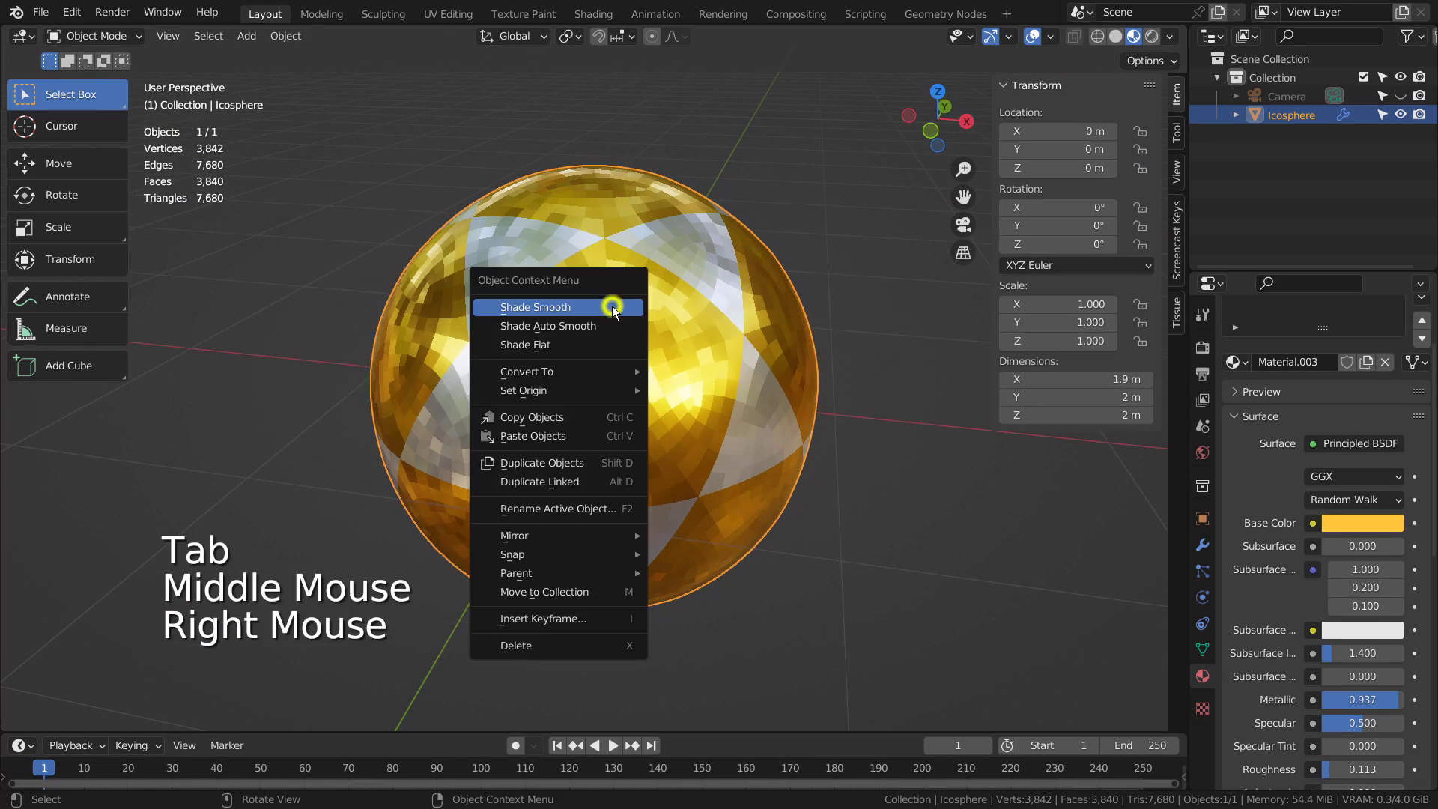
left_click(612, 304)
middle_click_drag(644, 325, 927, 346)
Raise the icosphere's edge crease to 1.00 and view the creased result.
key("Tab")
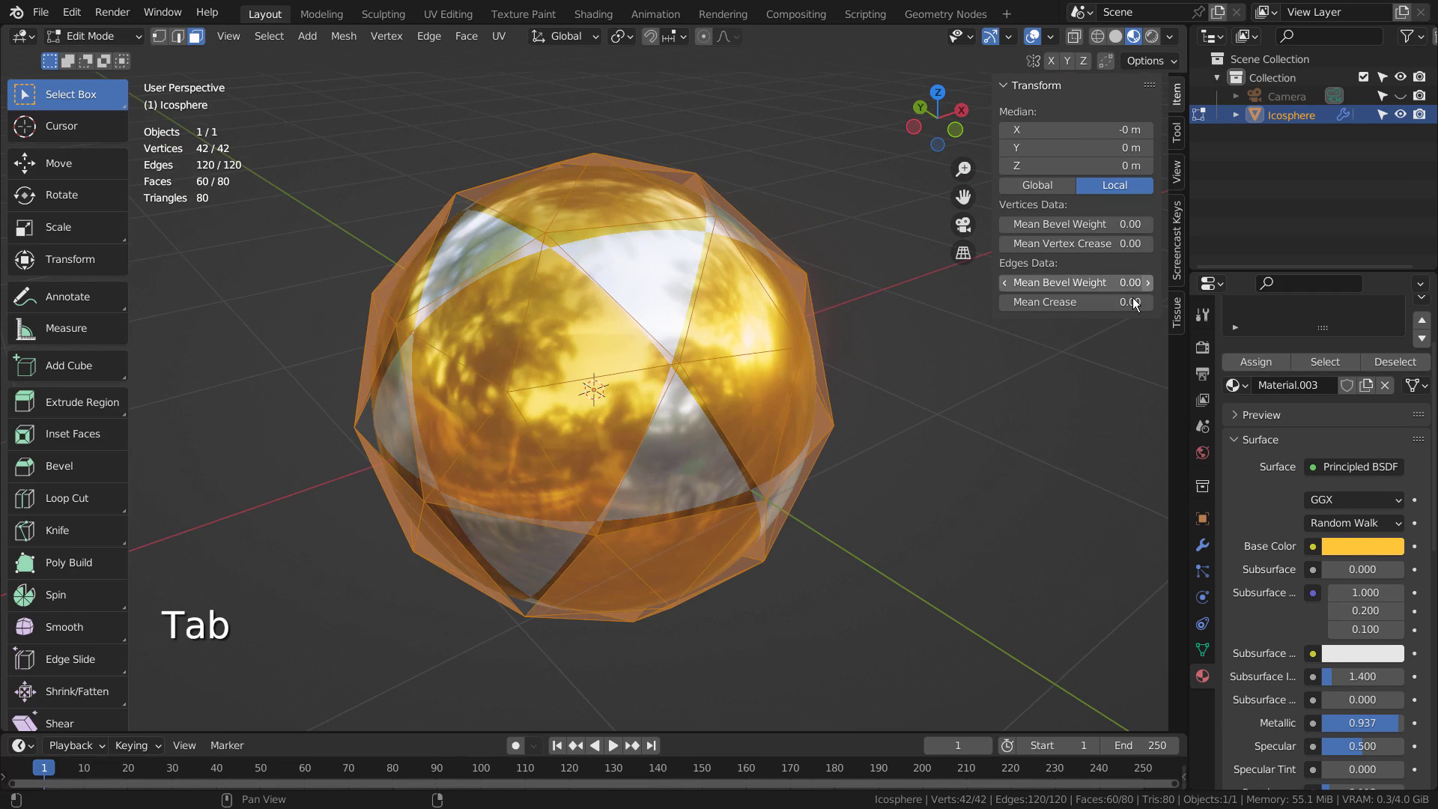
left_click(1054, 303)
key("Tab")
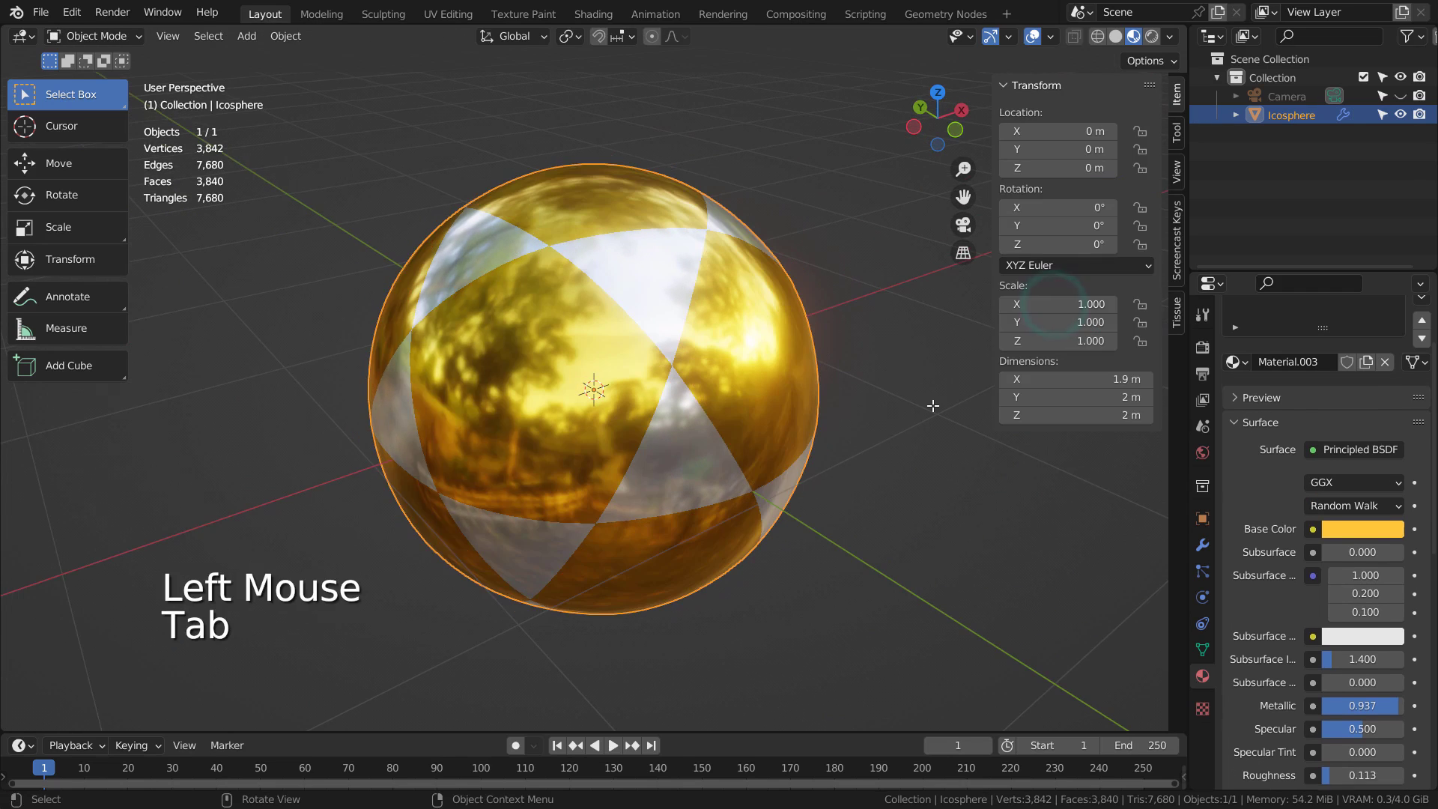
middle_click_drag(757, 408, 1044, 365)
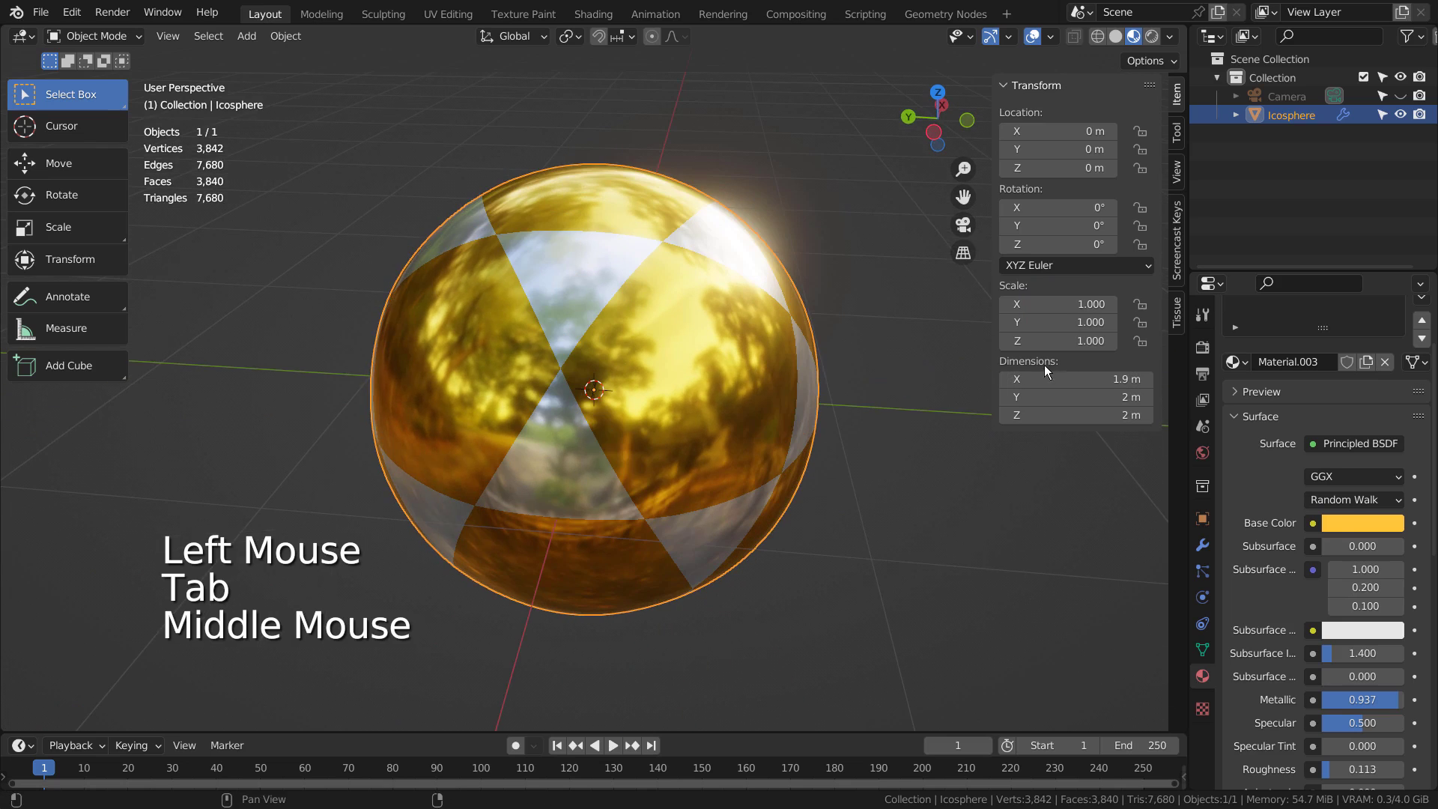
key("Tab")
key("Tab")
left_click_drag(1064, 302, 1146, 302)
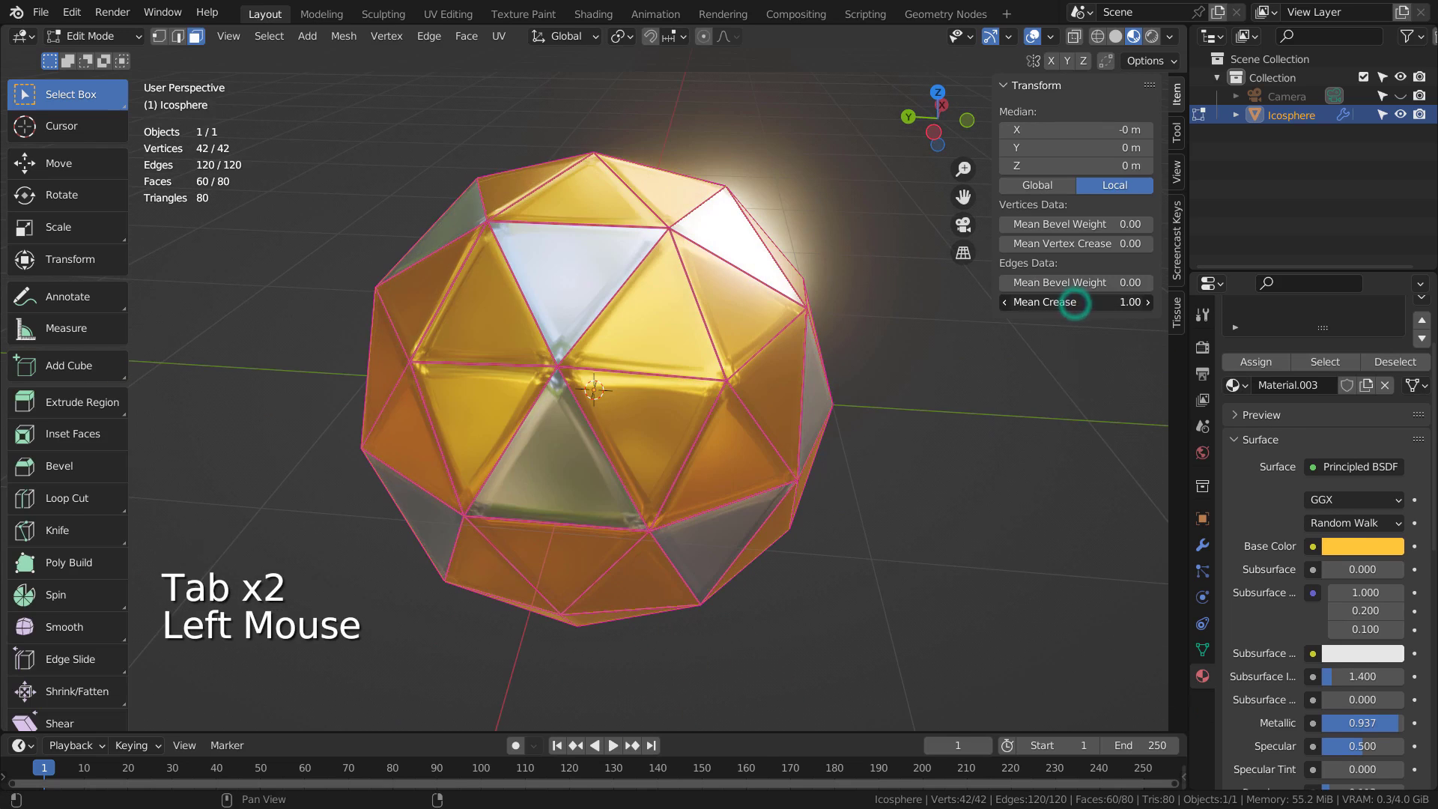
Set edge crease to 0.00 and vertex crease to 1.00 on the icosphere.
key("Tab")
mouse_move(828, 426)
middle_mouse_down()
mouse_move(802, 447)
mouse_move(651, 461)
mouse_move(623, 410)
mouse_move(639, 371)
mouse_move(689, 352)
mouse_move(804, 384)
mouse_move(813, 425)
middle_mouse_up()
scroll(725, 370, "up", 2)
middle_click_drag(725, 370, 570, 398)
scroll(722, 393, "down", 2)
key("Tab")
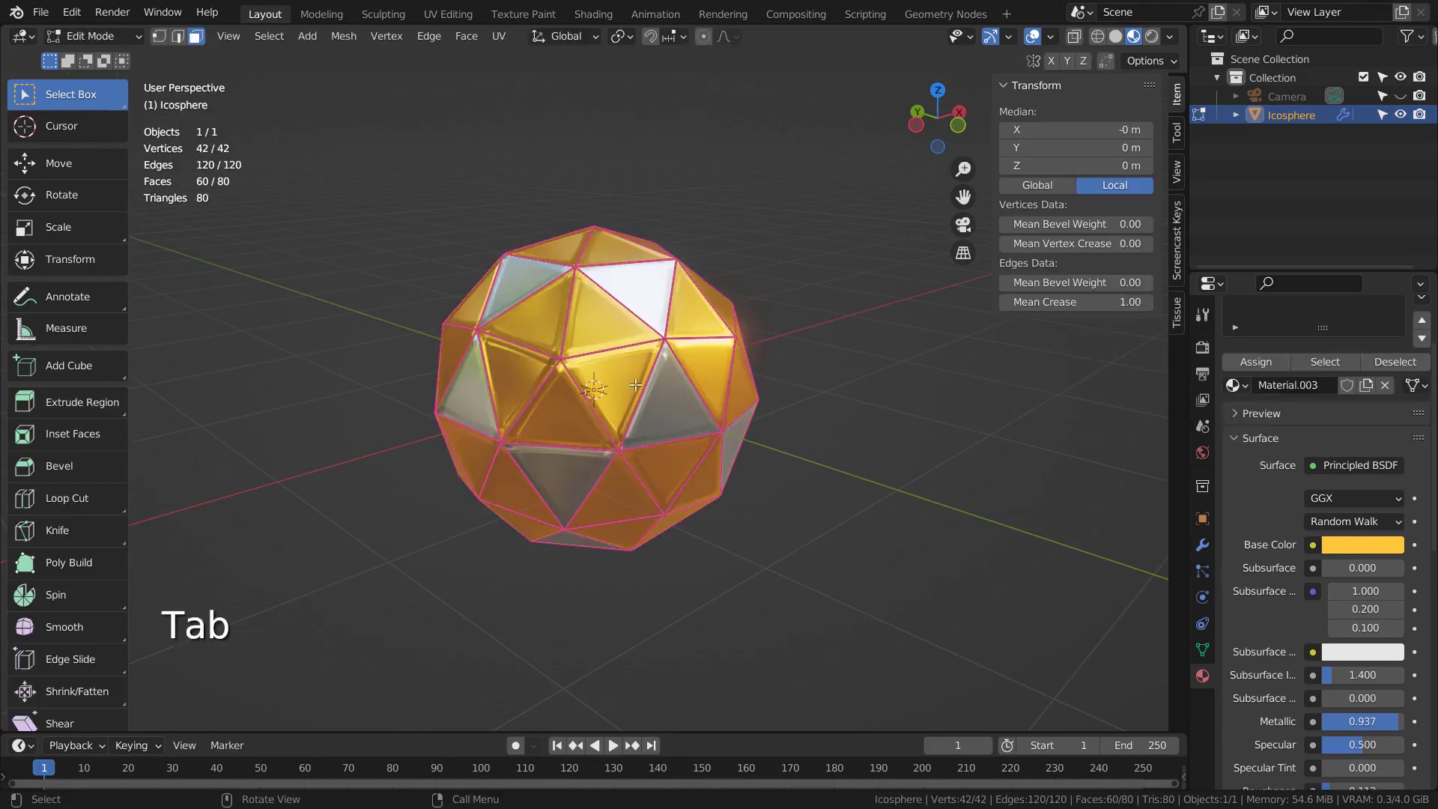
left_click_drag(1094, 302, 1034, 301)
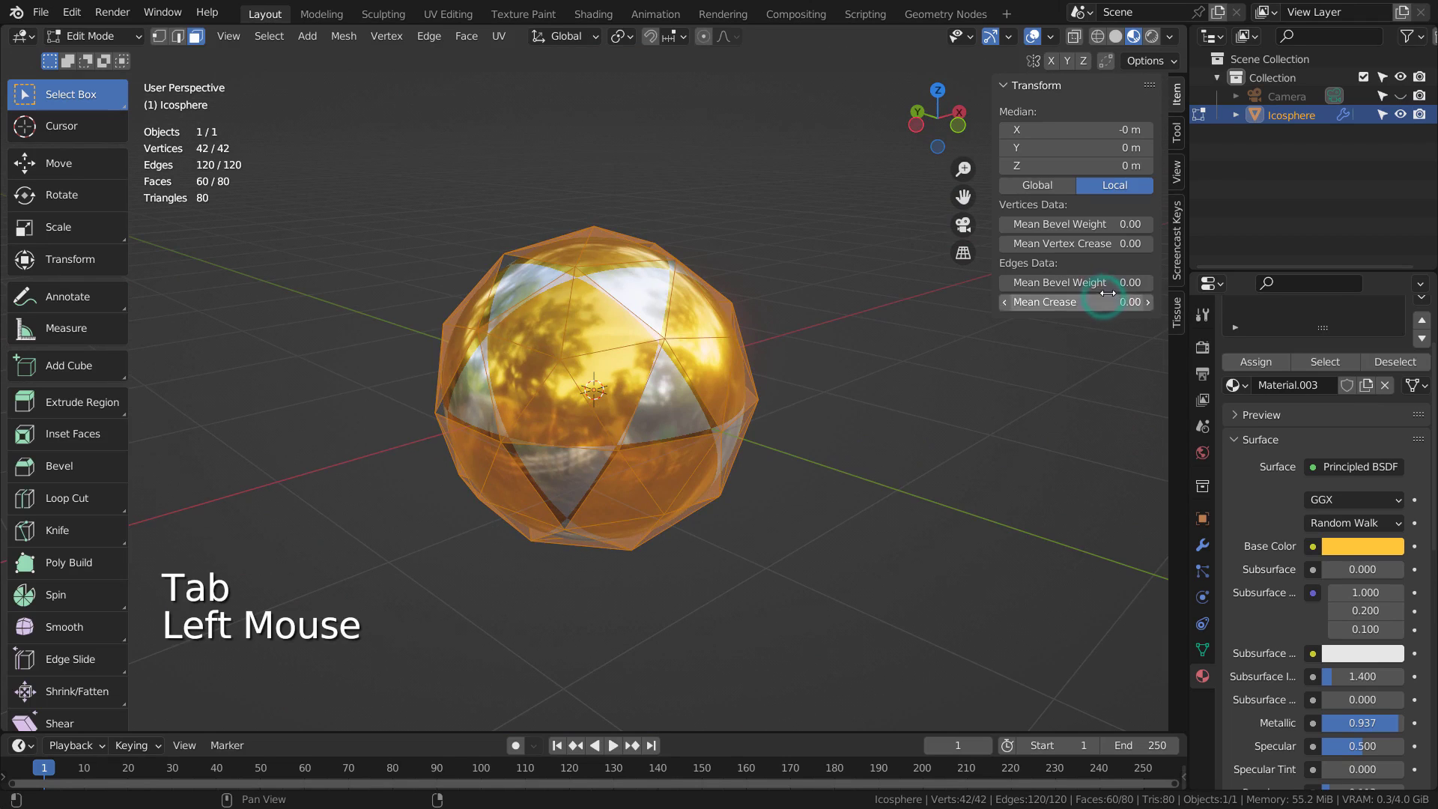
left_click_drag(1049, 244, 1082, 248)
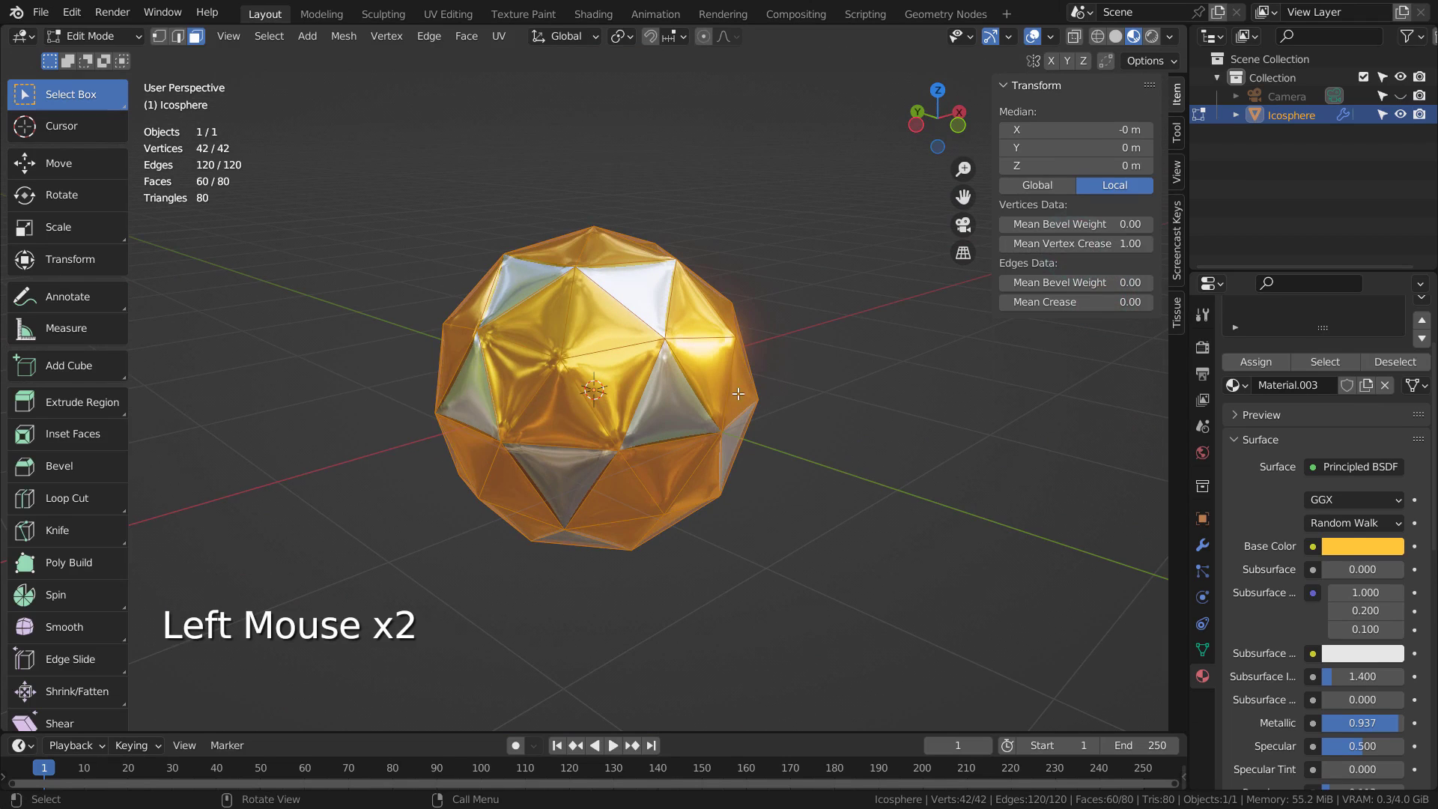
Try different crease values, ending with edge crease 0.23 and vertex crease 0.41, and preview them.
key("Tab")
scroll(739, 397, "up", 2)
middle_click_drag(743, 397, 824, 337)
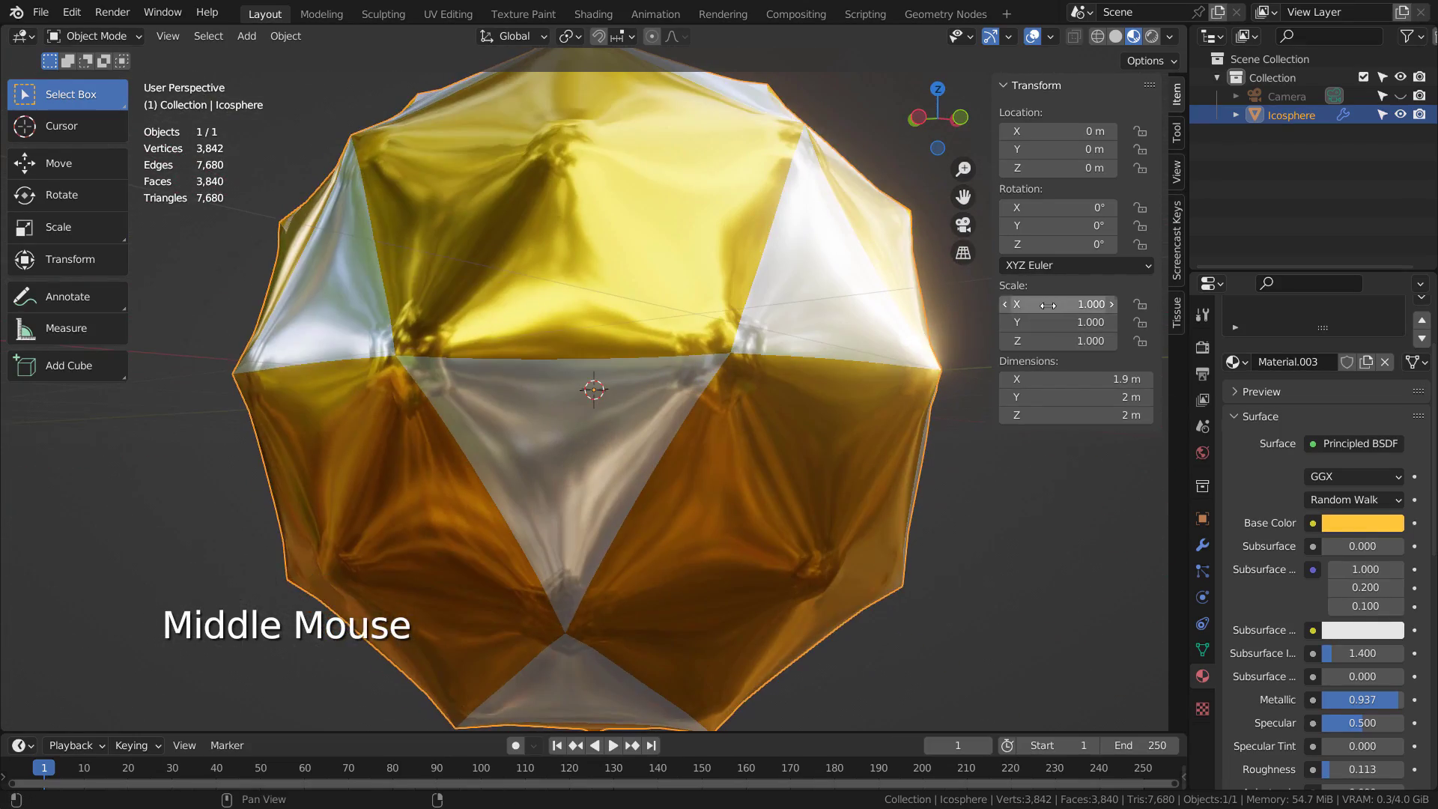
key("Tab")
left_click(1086, 243)
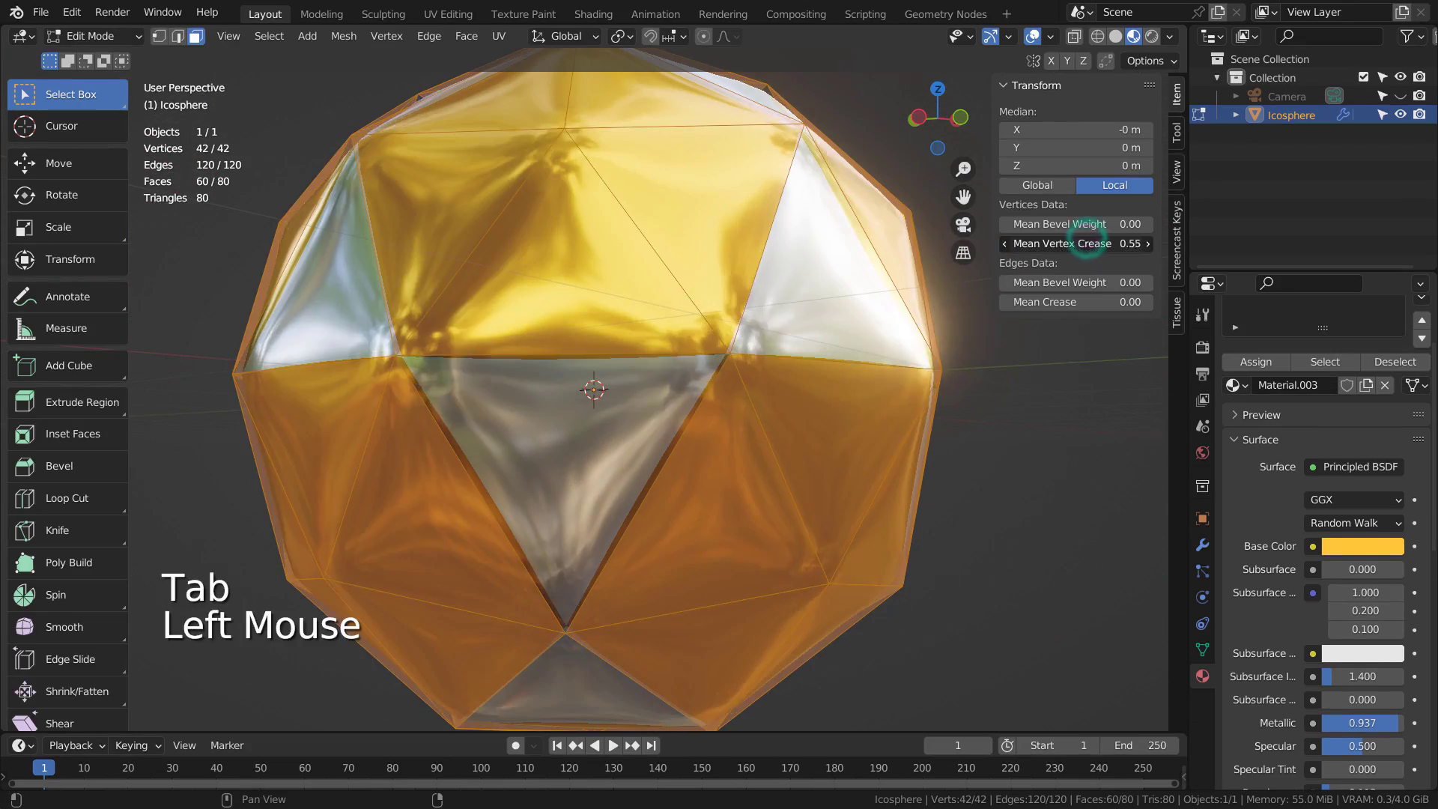
mouse_move(1087, 243)
left_mouse_down()
mouse_move(1122, 243)
mouse_move(1079, 243)
left_mouse_up()
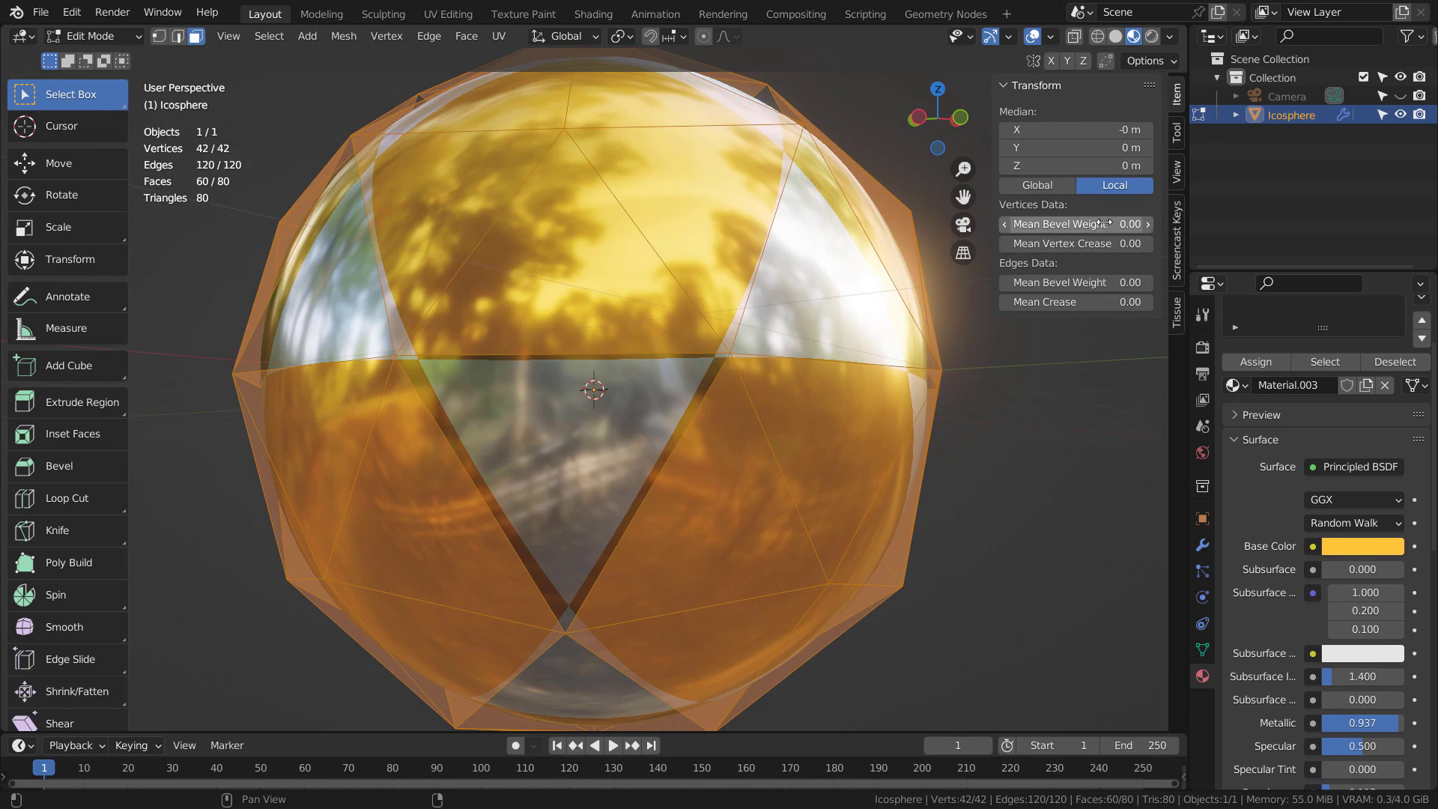
left_click(1081, 225)
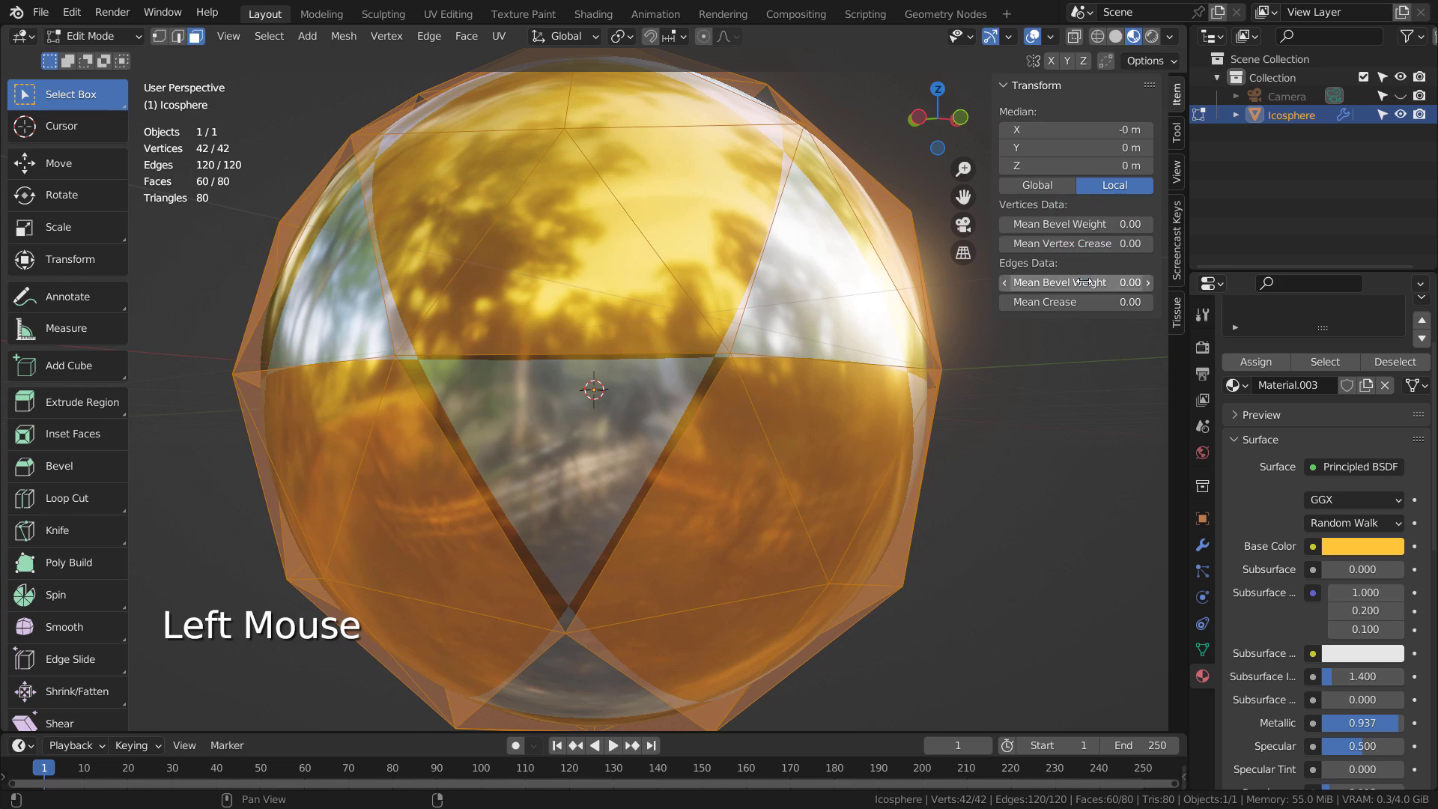
mouse_move(1084, 282)
left_mouse_down()
mouse_move(1105, 282)
mouse_move(1084, 282)
mouse_move(1081, 302)
left_mouse_up()
left_click_drag(1062, 244, 1094, 245)
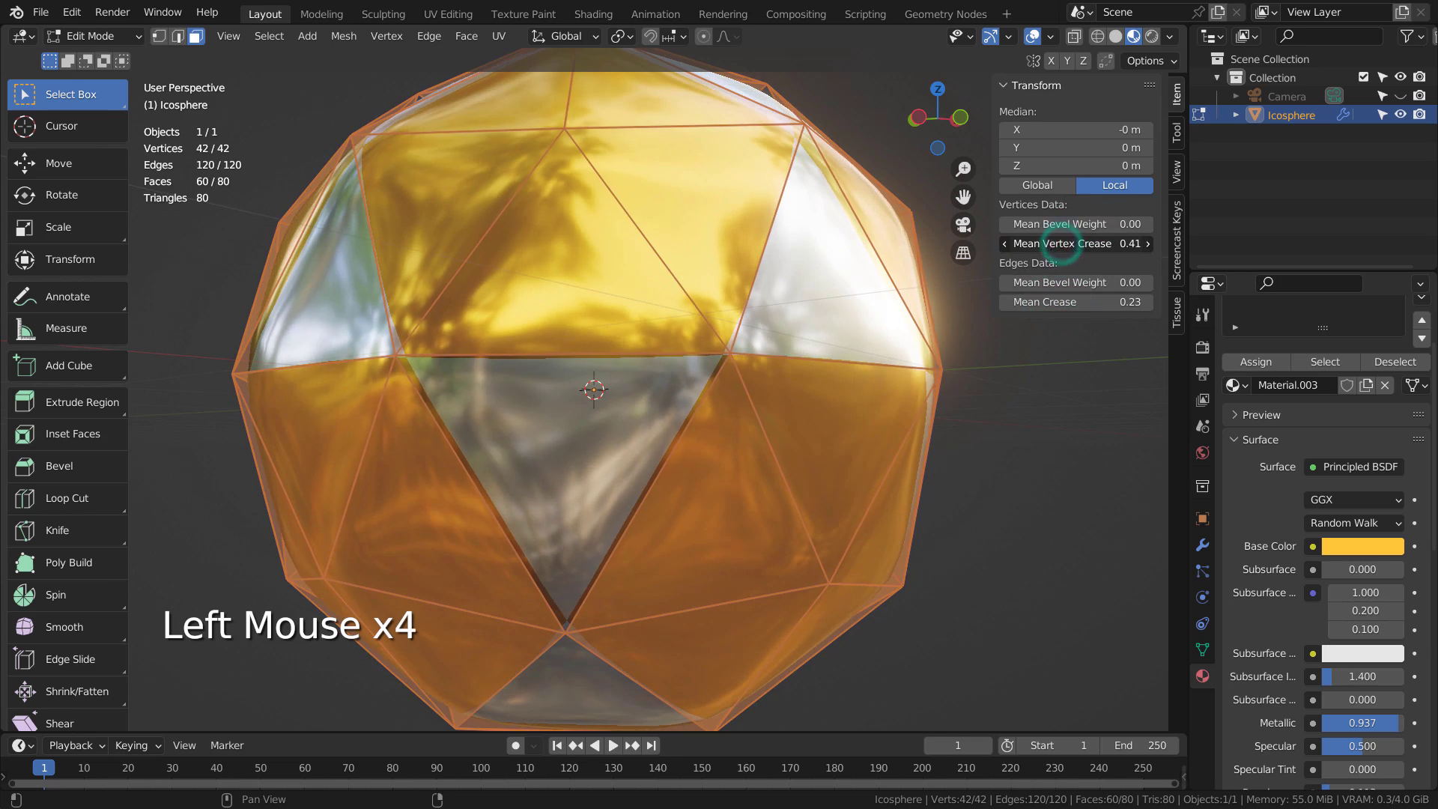
key("Tab")
middle_click_drag(860, 305, 779, 356)
scroll(780, 356, "down", 2)
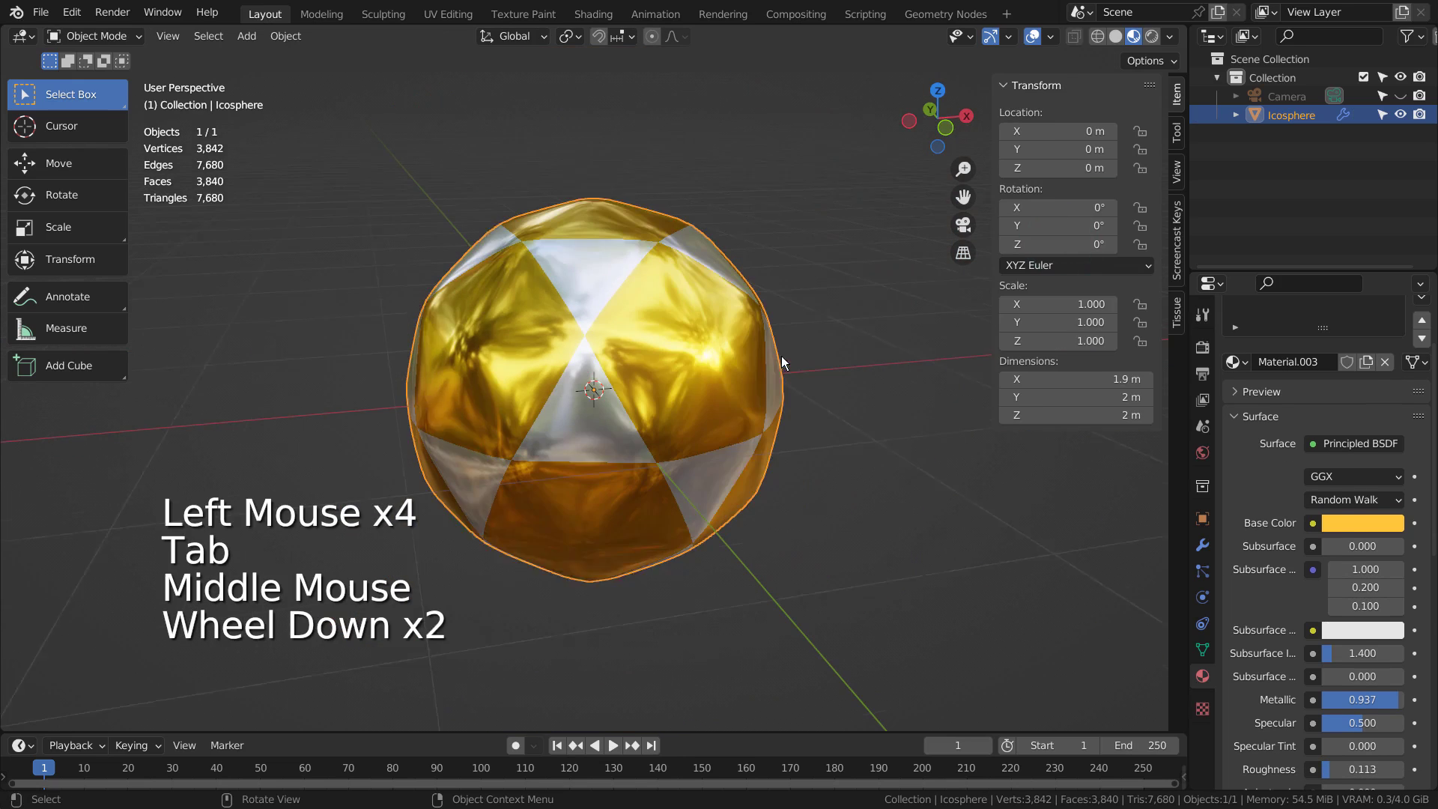
scroll(780, 357, "down", 1)
Reset both creases to 0.00 and hide the Subdivision modifier in the viewport.
key("Tab")
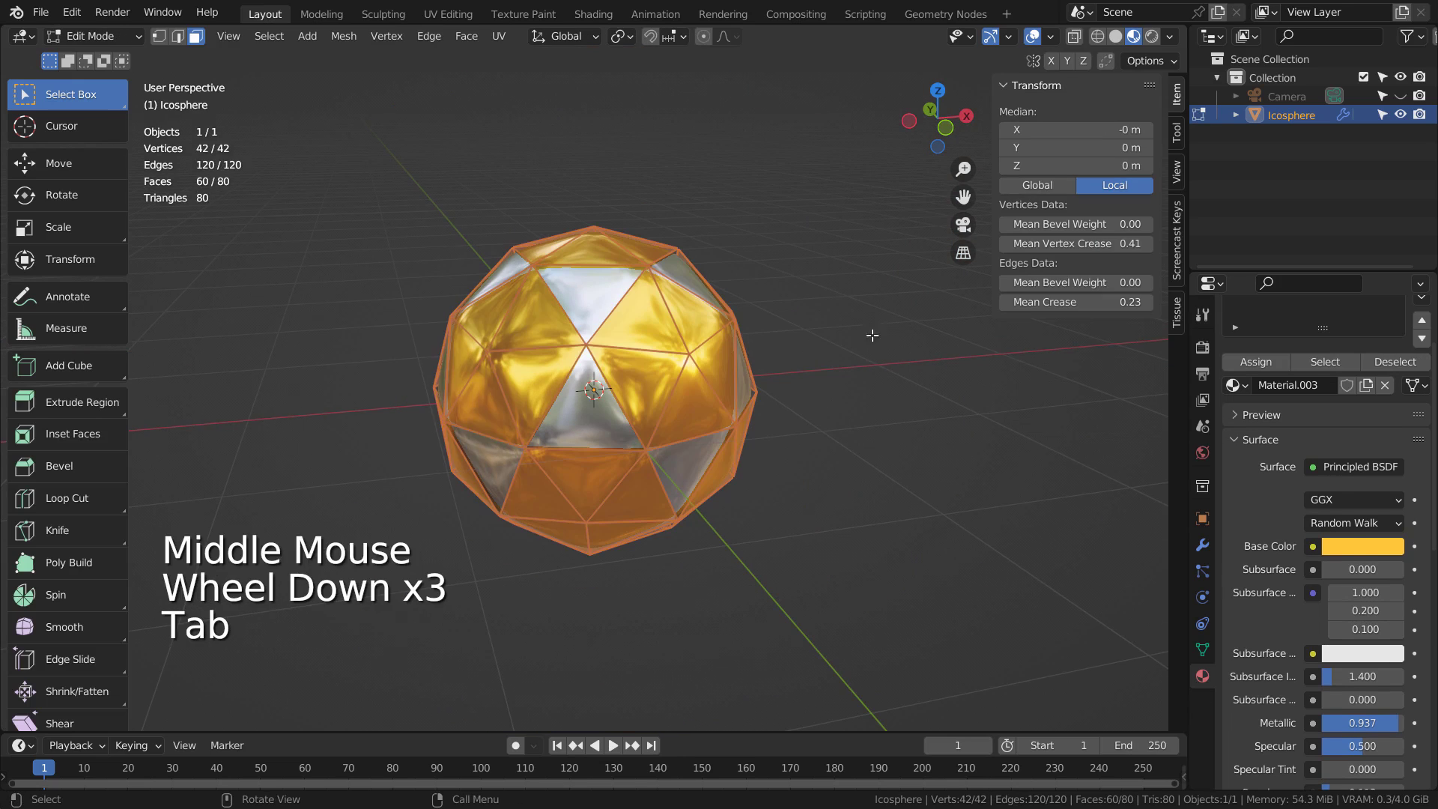
left_click_drag(1109, 244, 1091, 241)
left_click_drag(1131, 302, 1118, 304)
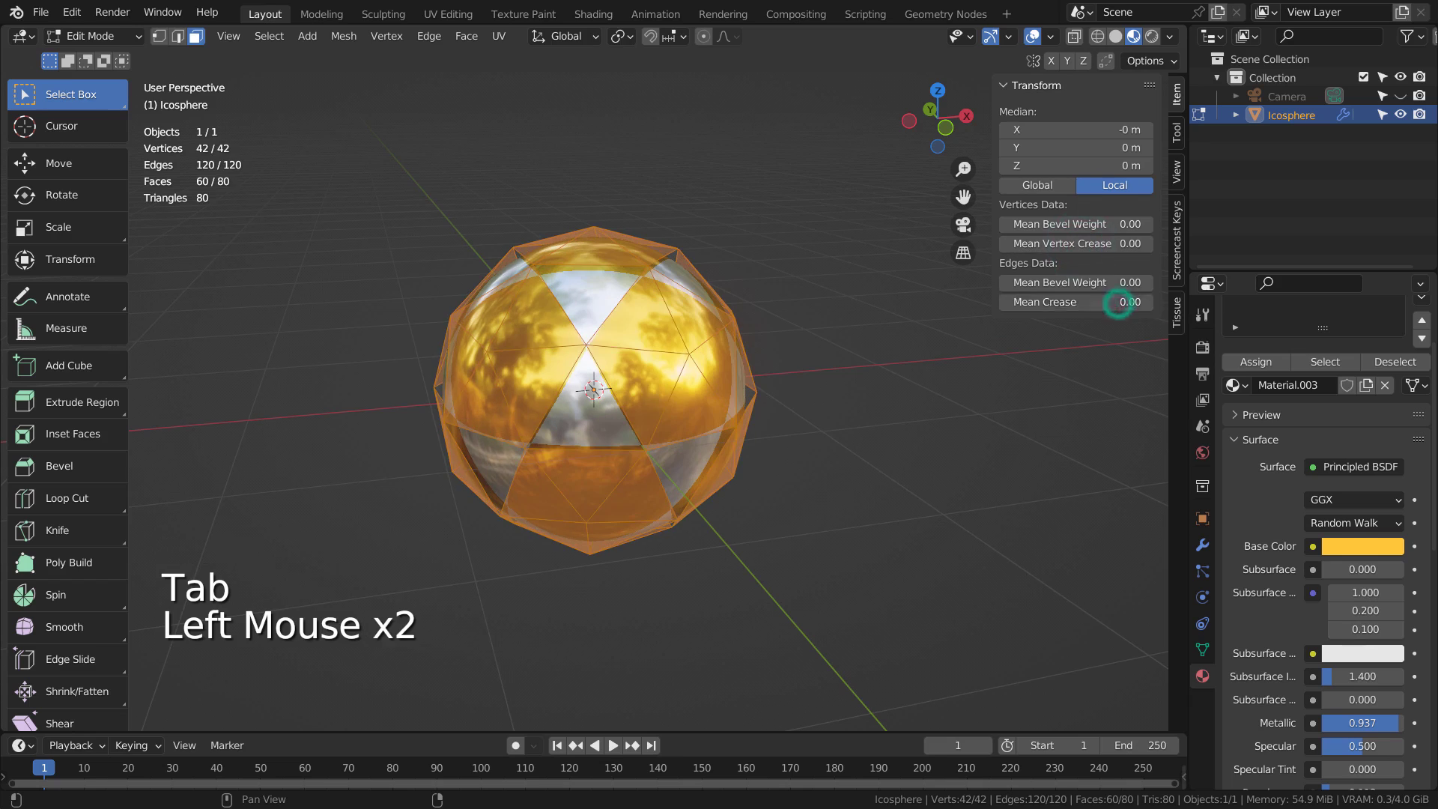
key("Tab")
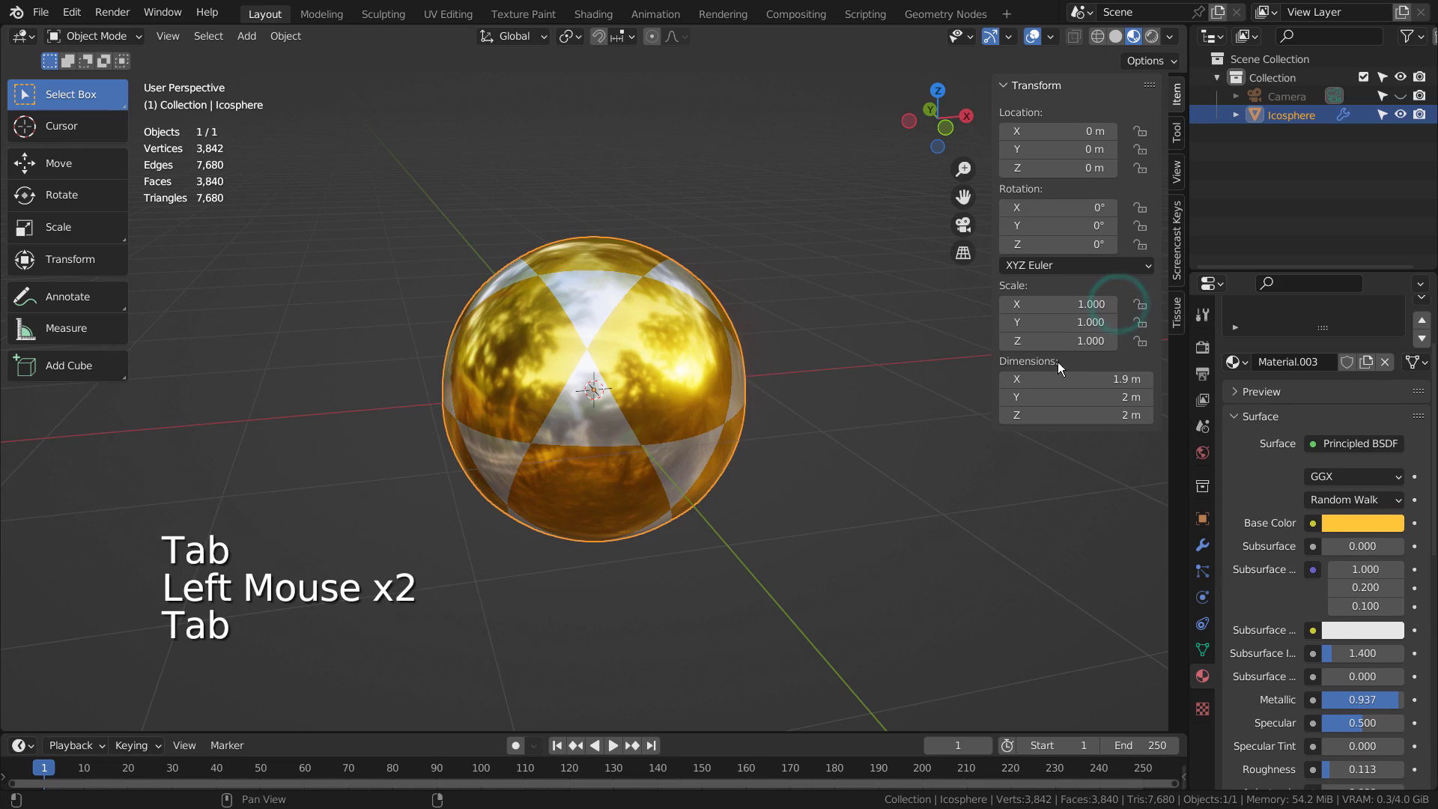
left_click(1203, 546)
left_click(1342, 373)
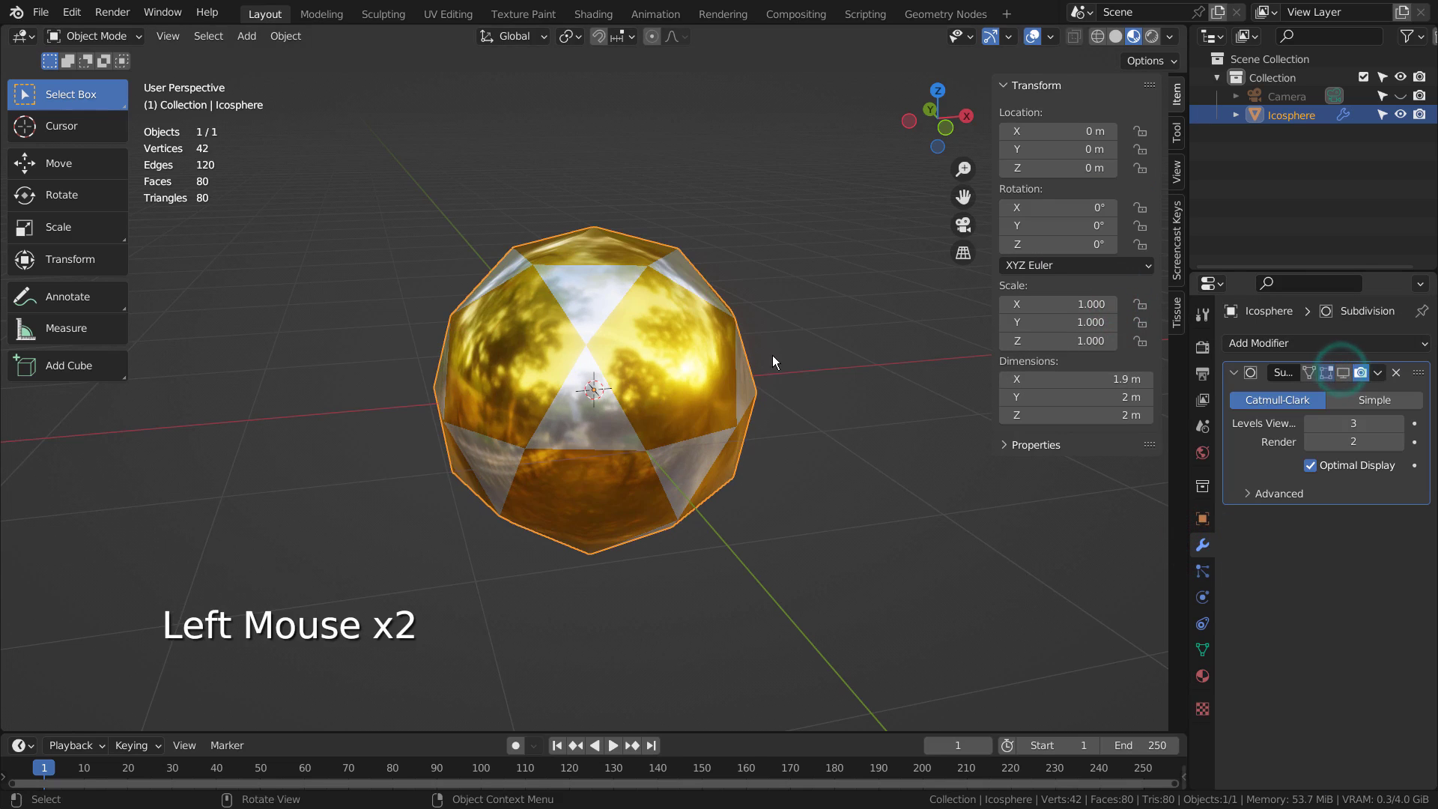
scroll(771, 355, "up", 2)
middle_click_drag(694, 348, 773, 345)
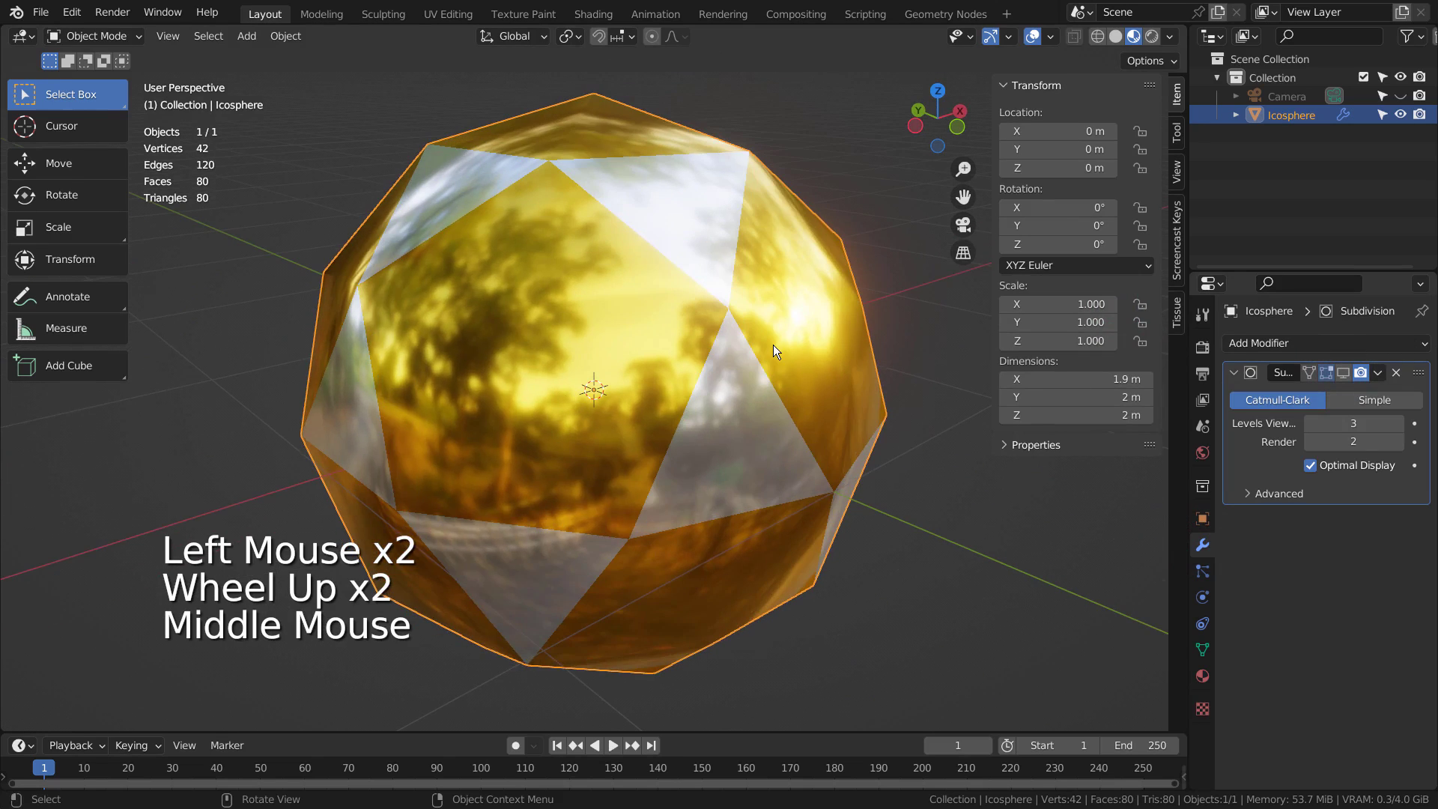
Set vertex crease 0.67 and edge crease 1.00 on the icosphere.
key("Tab")
left_click_drag(1083, 251, 1082, 251)
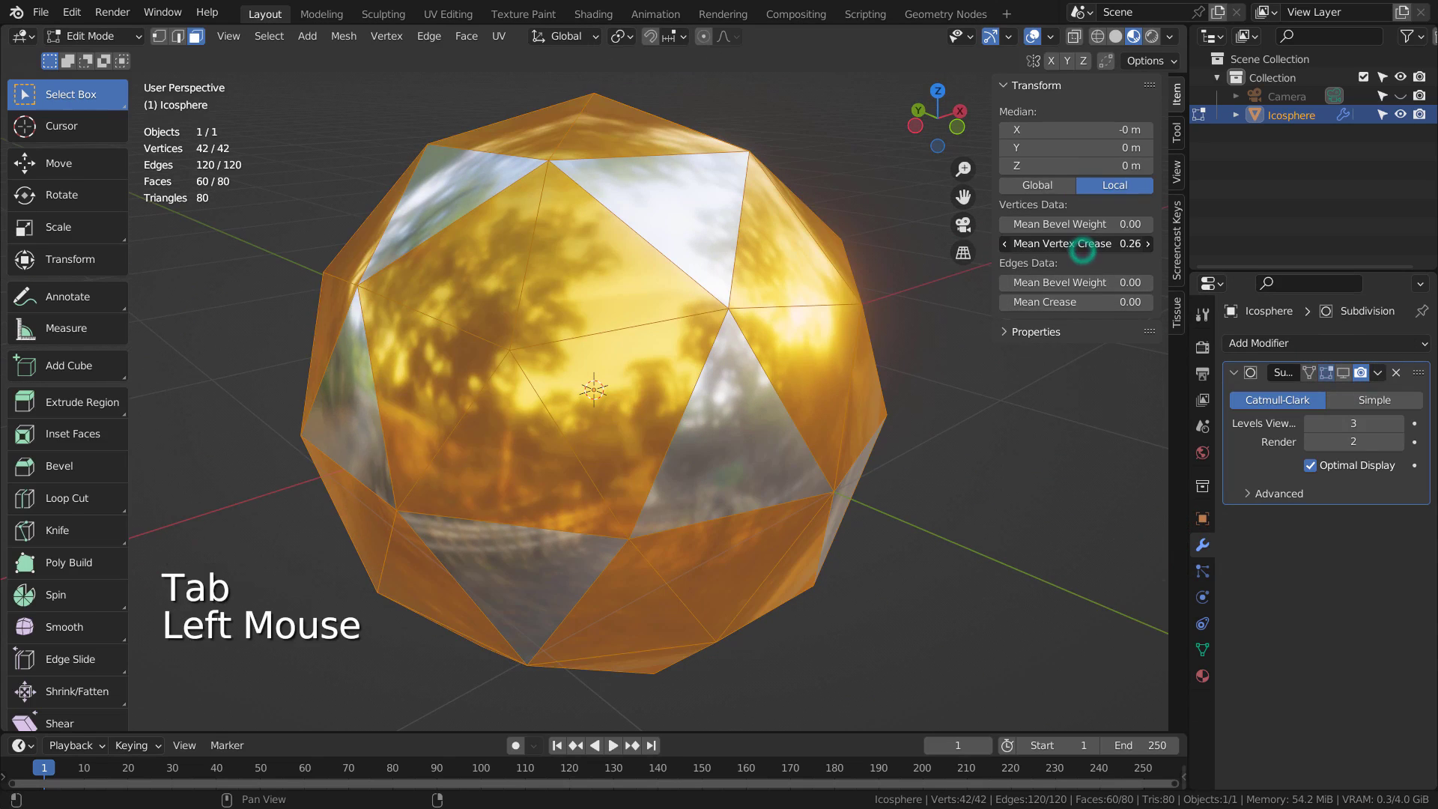
left_click_drag(1078, 302, 1083, 302)
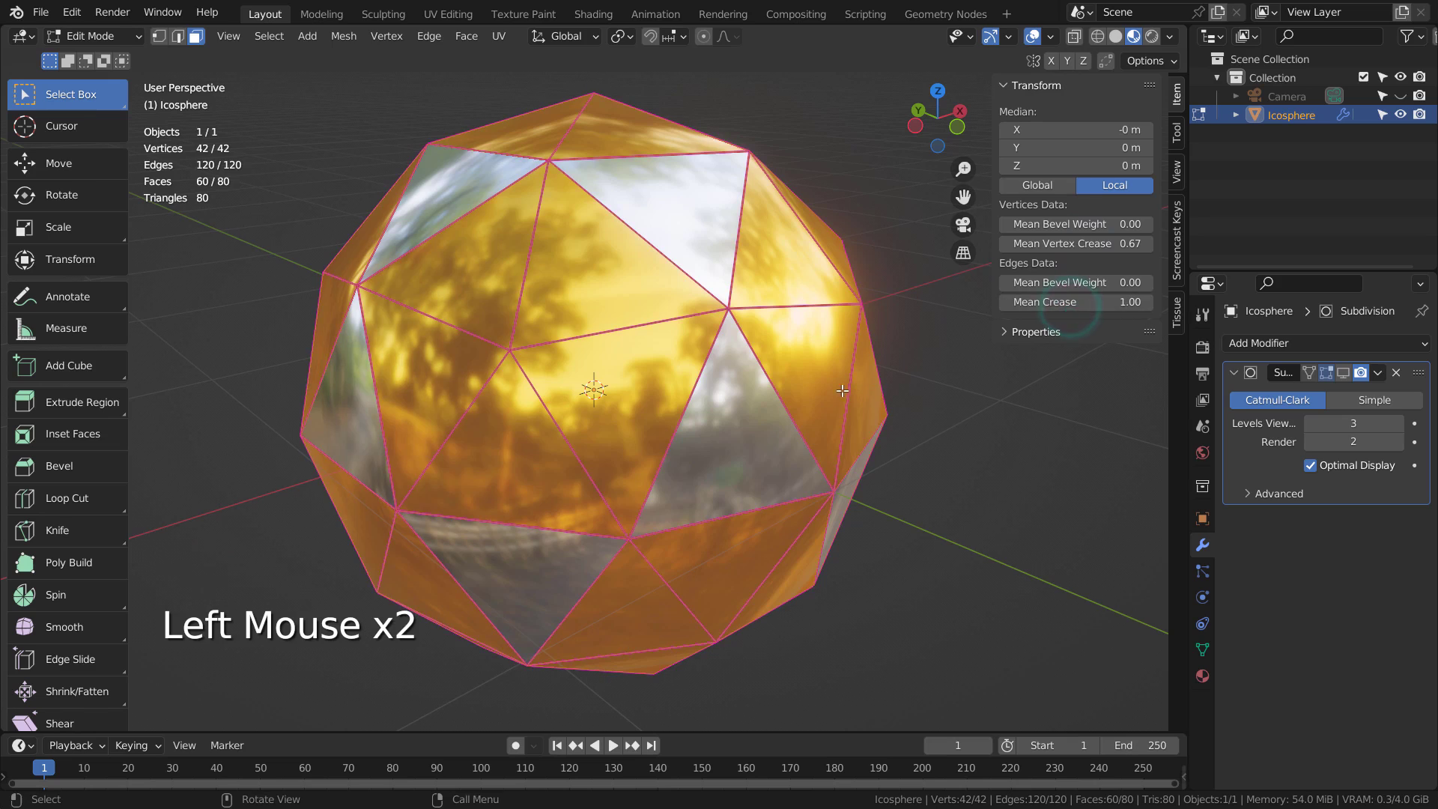
key("Tab")
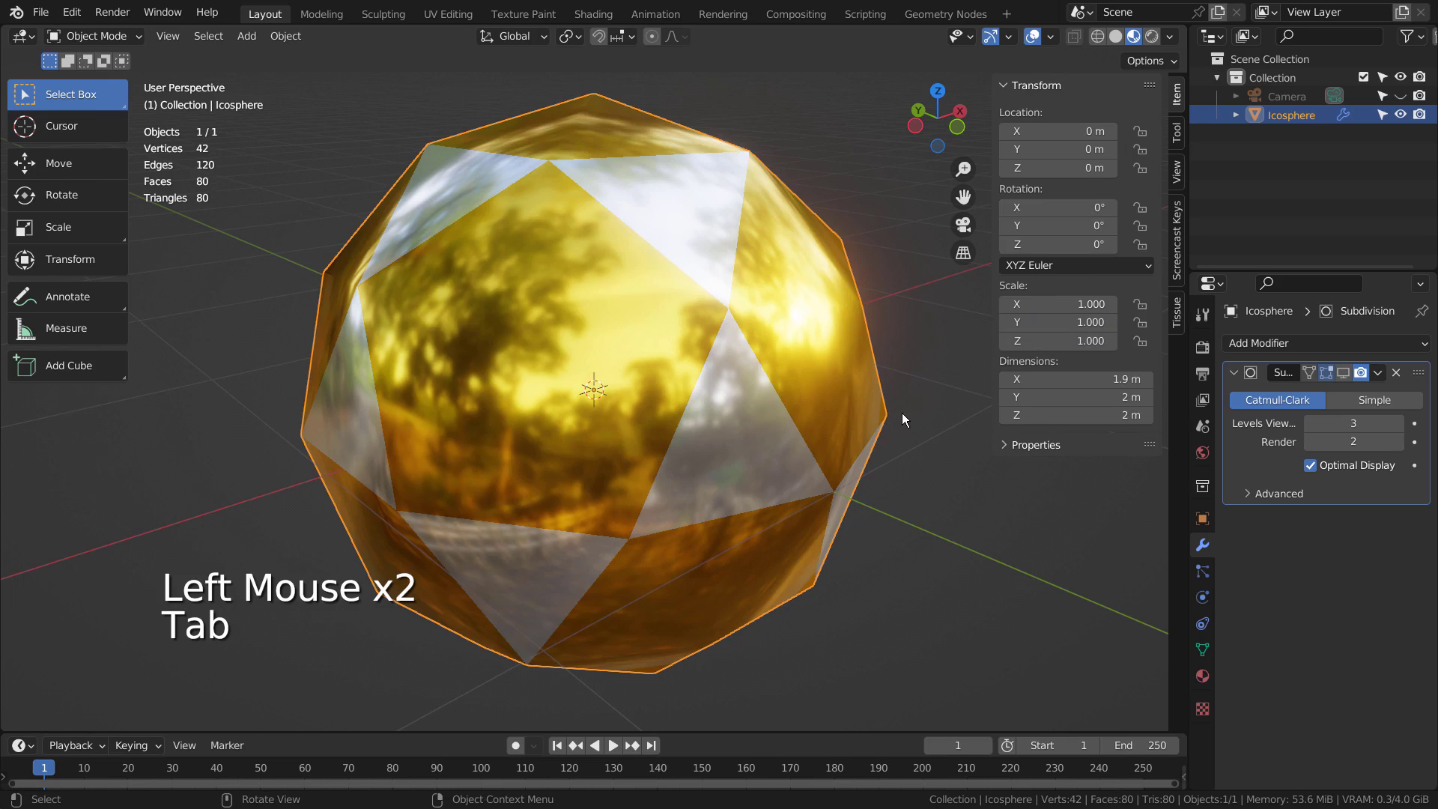
Re-enable the Subdivision modifier's viewport display, stepping Levels Viewport down to 1 and back to 3.
left_click(1344, 372)
left_click(1310, 423)
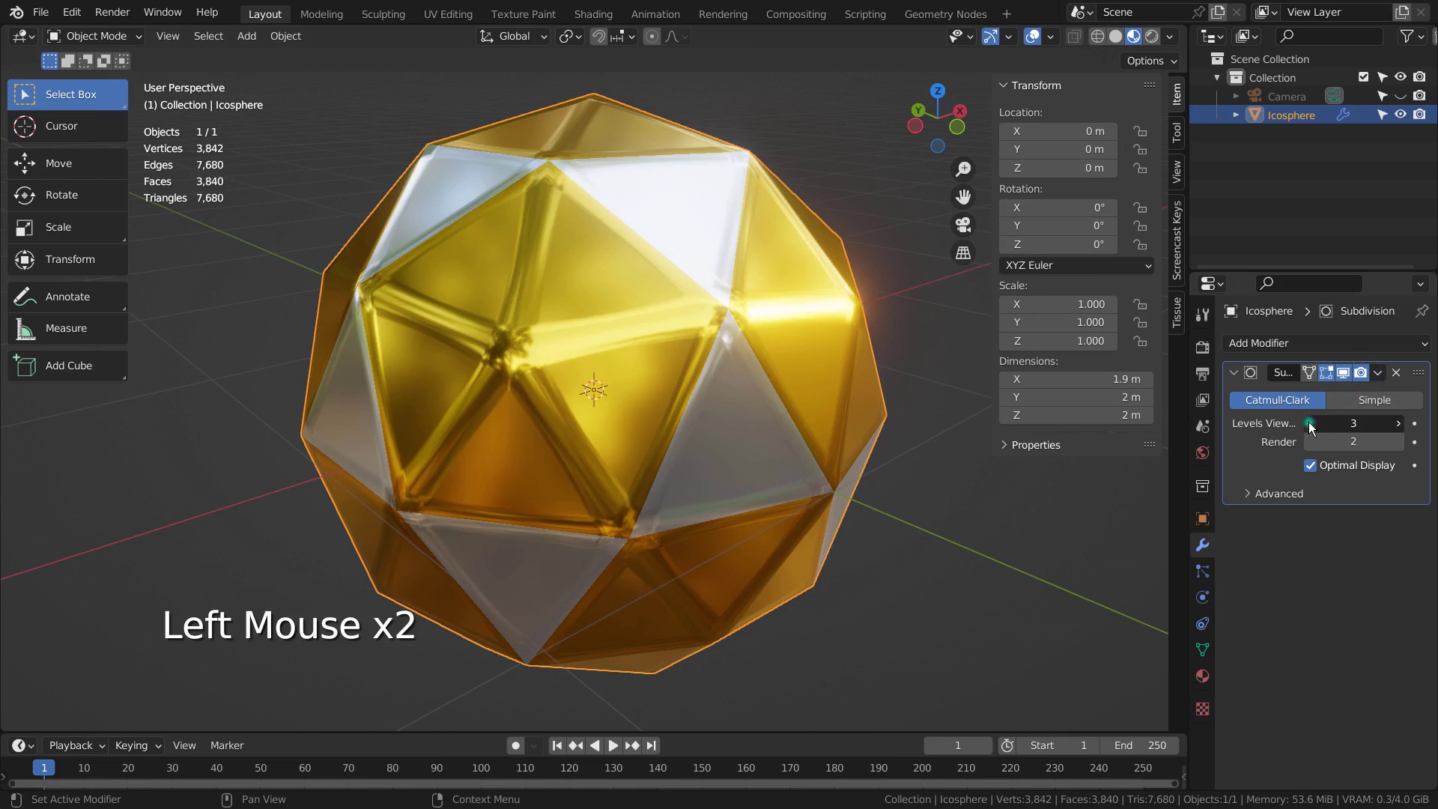
left_click(1309, 422)
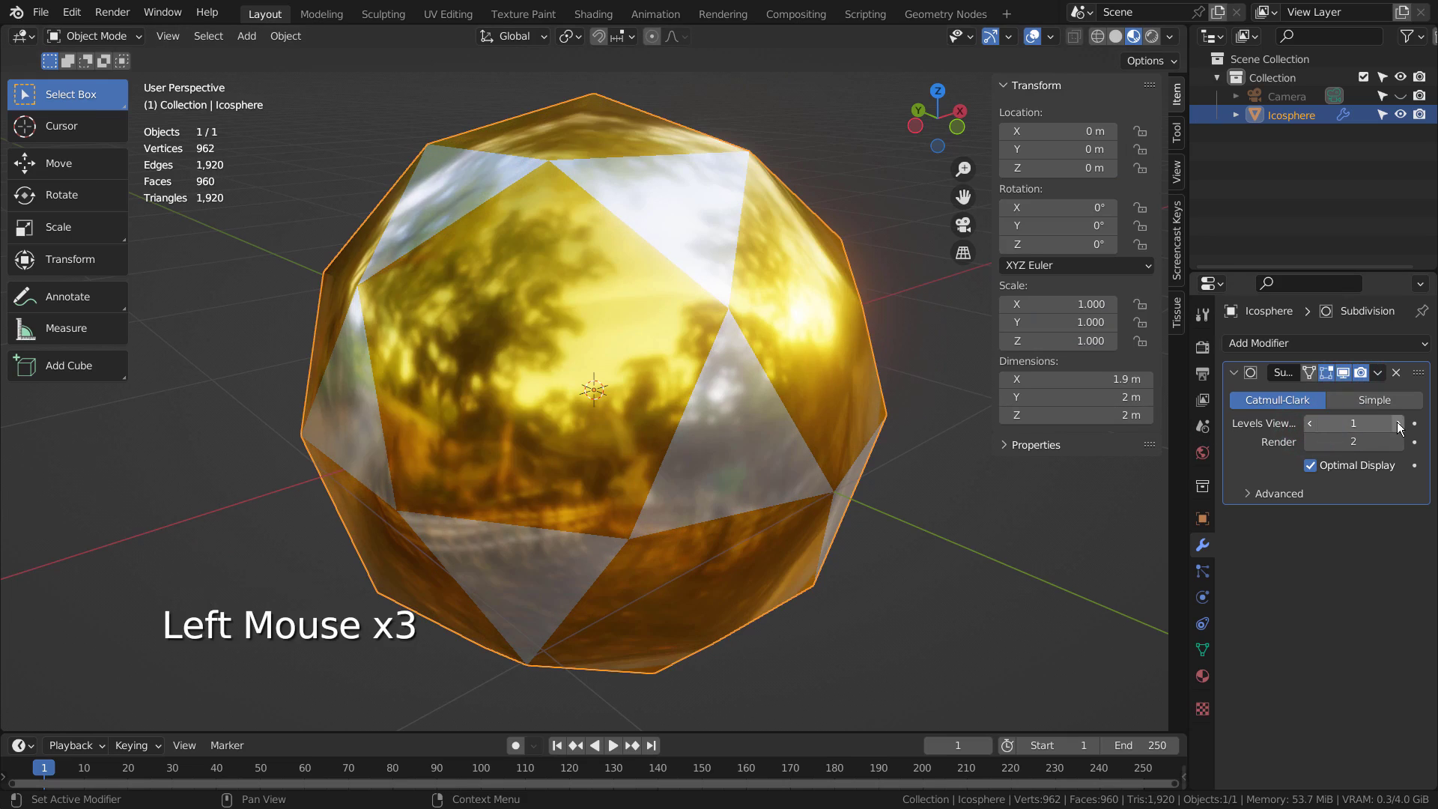
left_click(1397, 424)
middle_click_drag(646, 406, 498, 436)
left_click(1398, 423)
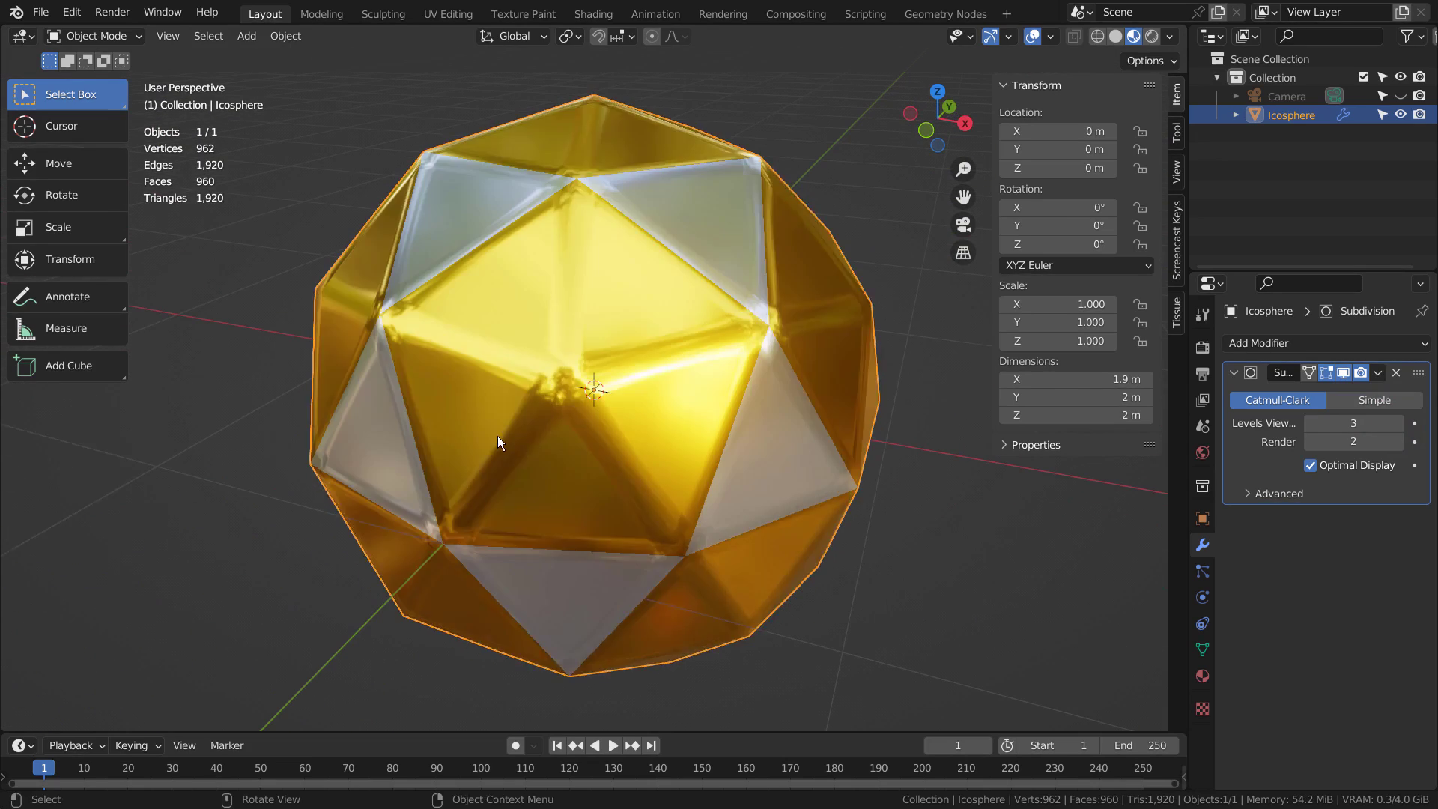
Set the vertex crease and edge crease both to 0.50, then orbit to view the softer ridges.
key("Tab")
left_click_drag(1097, 303, 1078, 303)
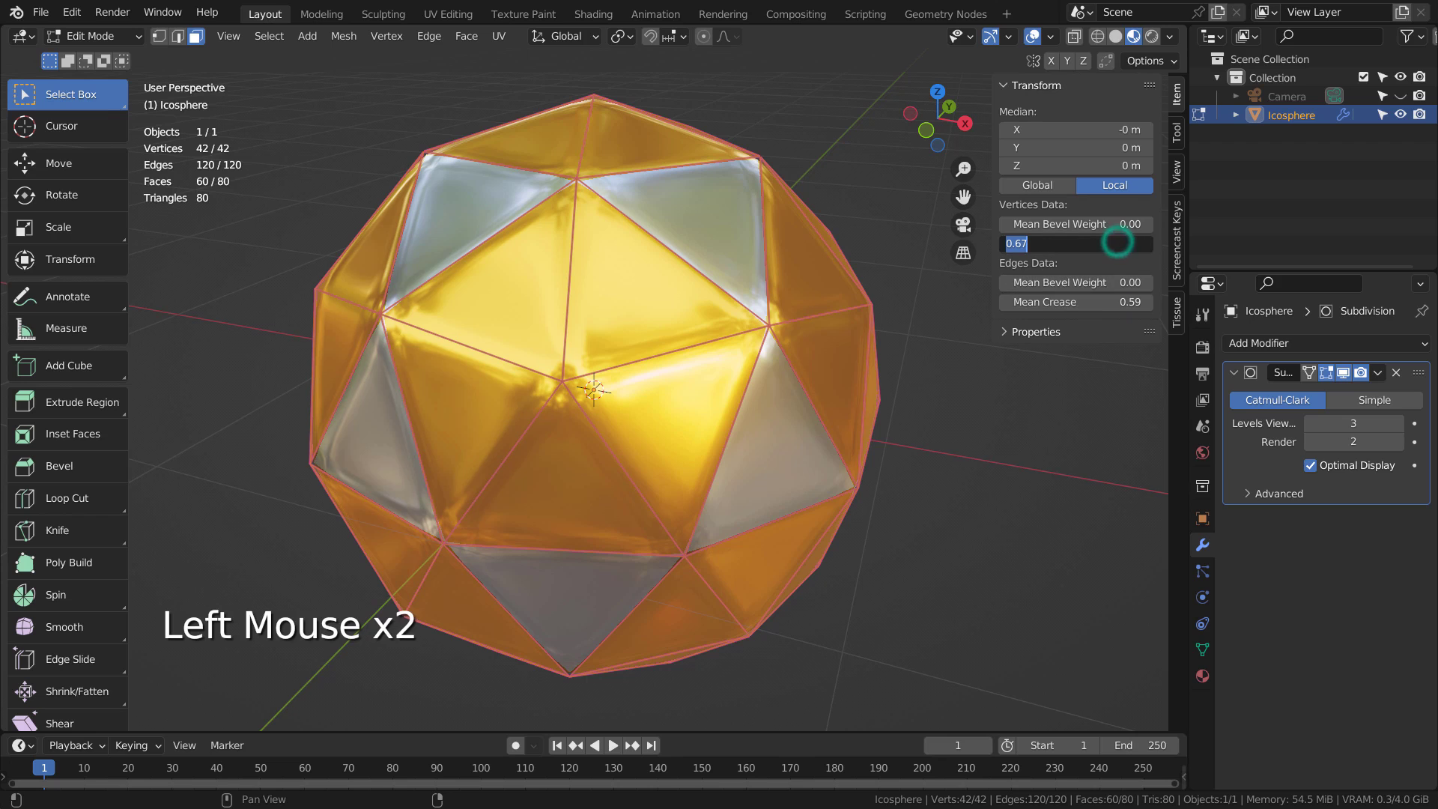
key("Tab")
type(".5")
key("Return")
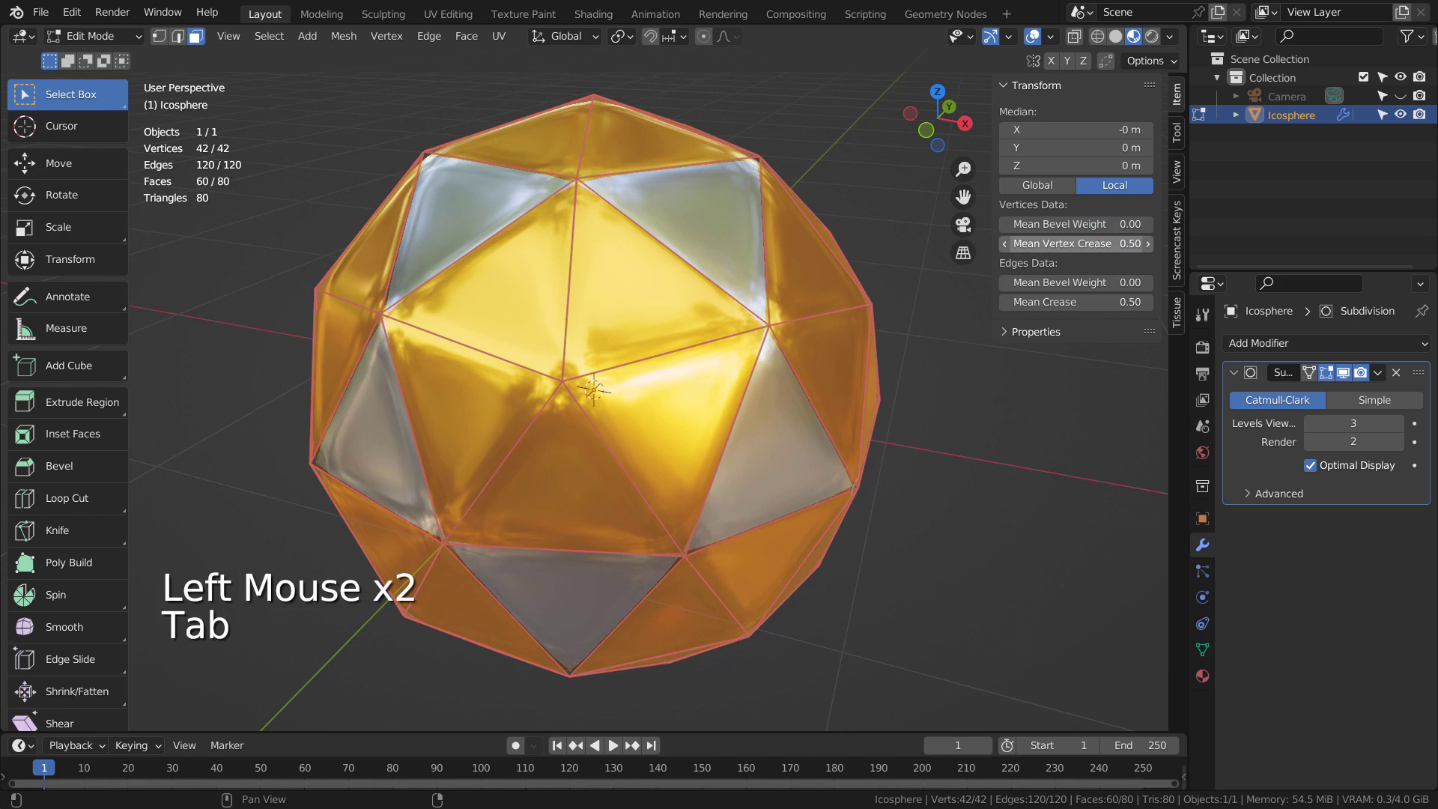
key("Tab")
middle_click_drag(673, 408, 928, 397)
scroll(951, 519, "down", 3)
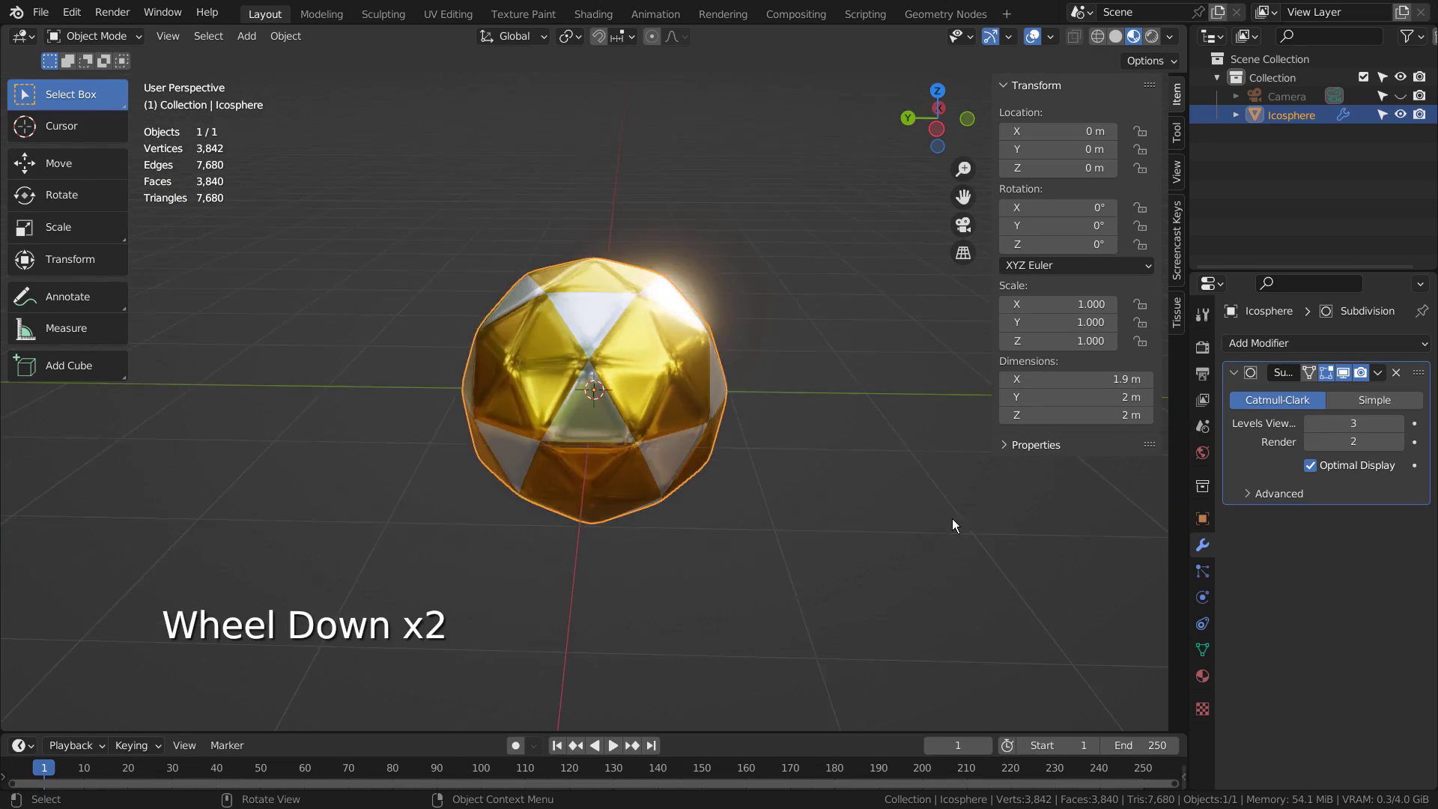
middle_click_drag(911, 515, 639, 408)
Delete the icosphere, add a UV sphere, and enter Edit Mode.
key("x")
left_click(626, 402)
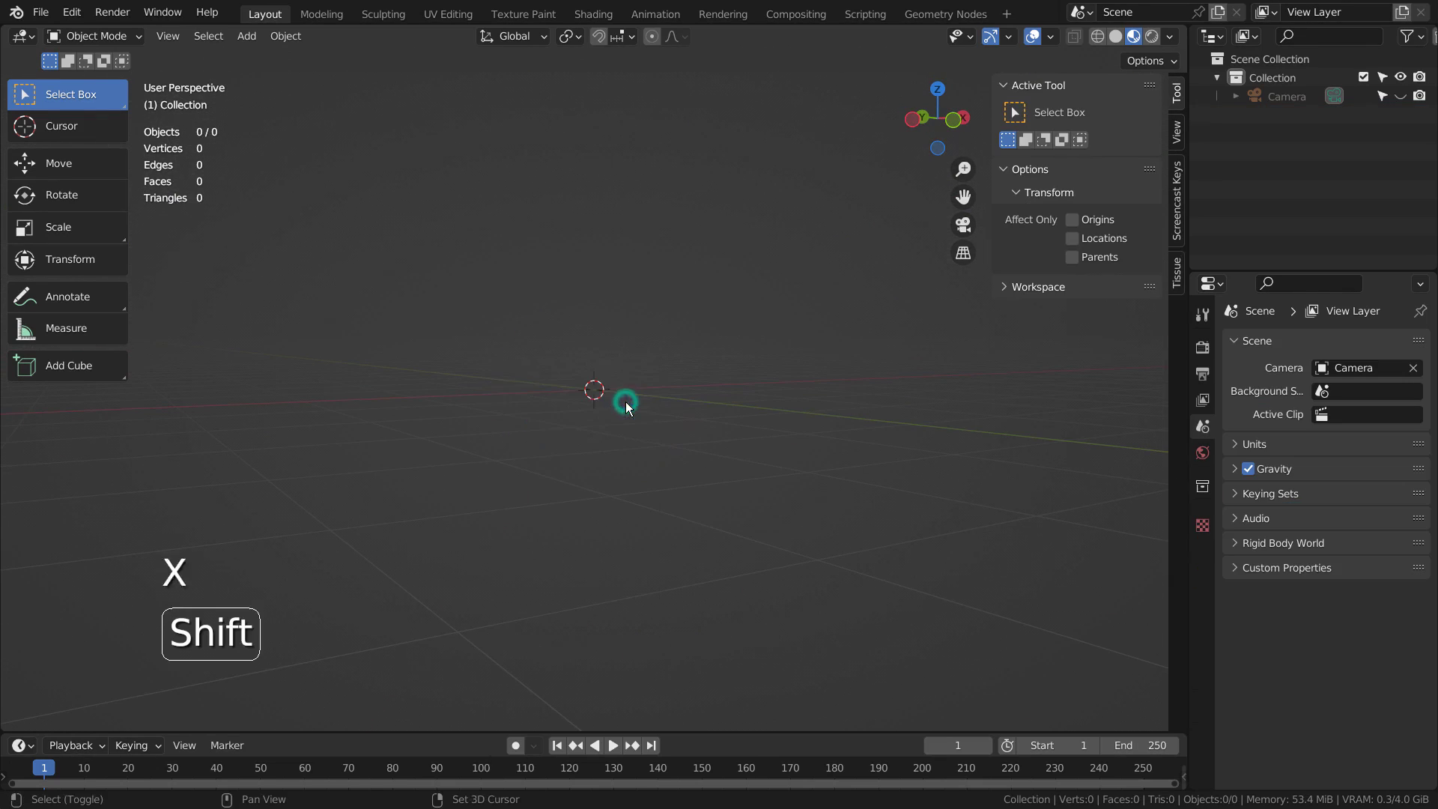
key("shift+a")
mouse_move(622, 409)
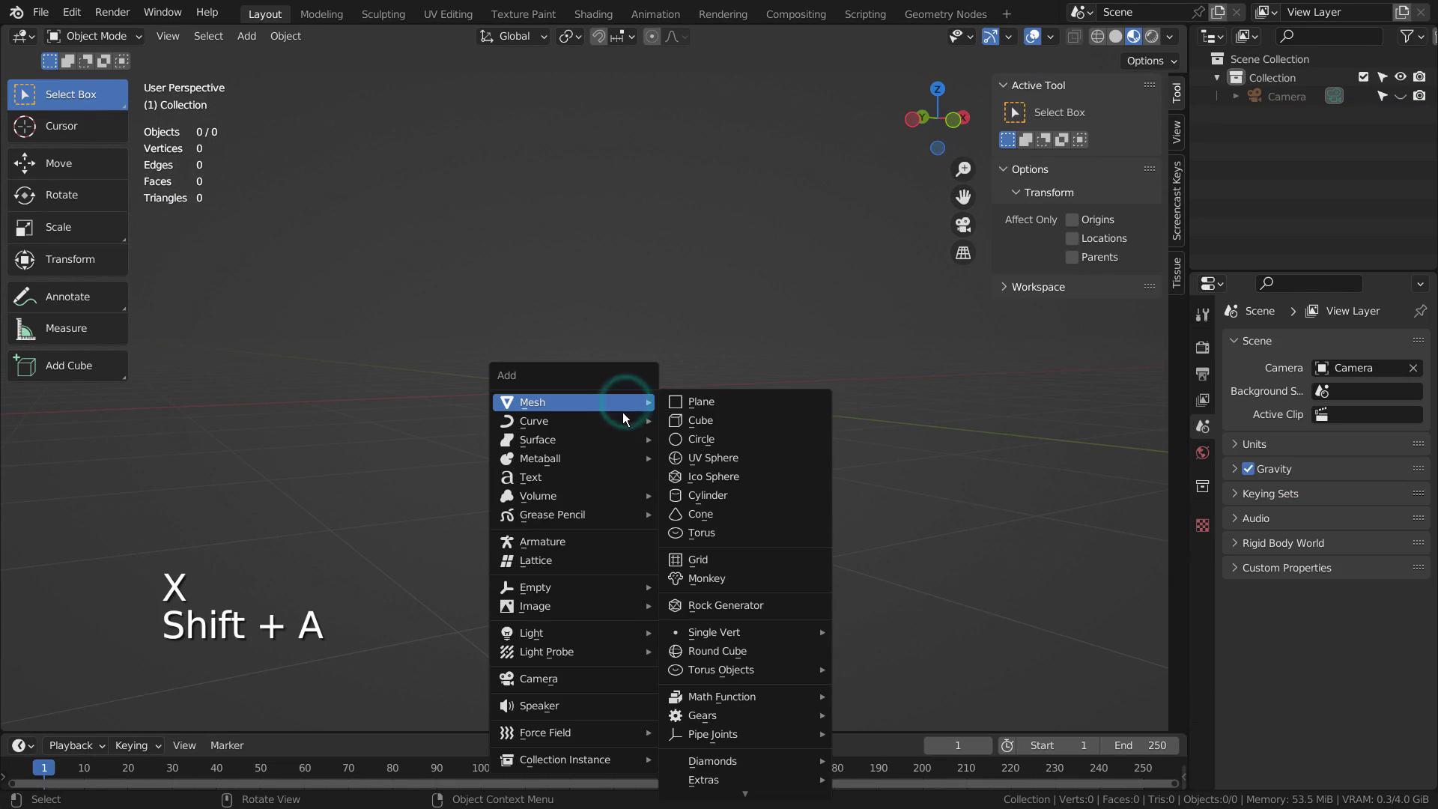
left_click(770, 457)
scroll(770, 457, "up", 2)
key("Tab")
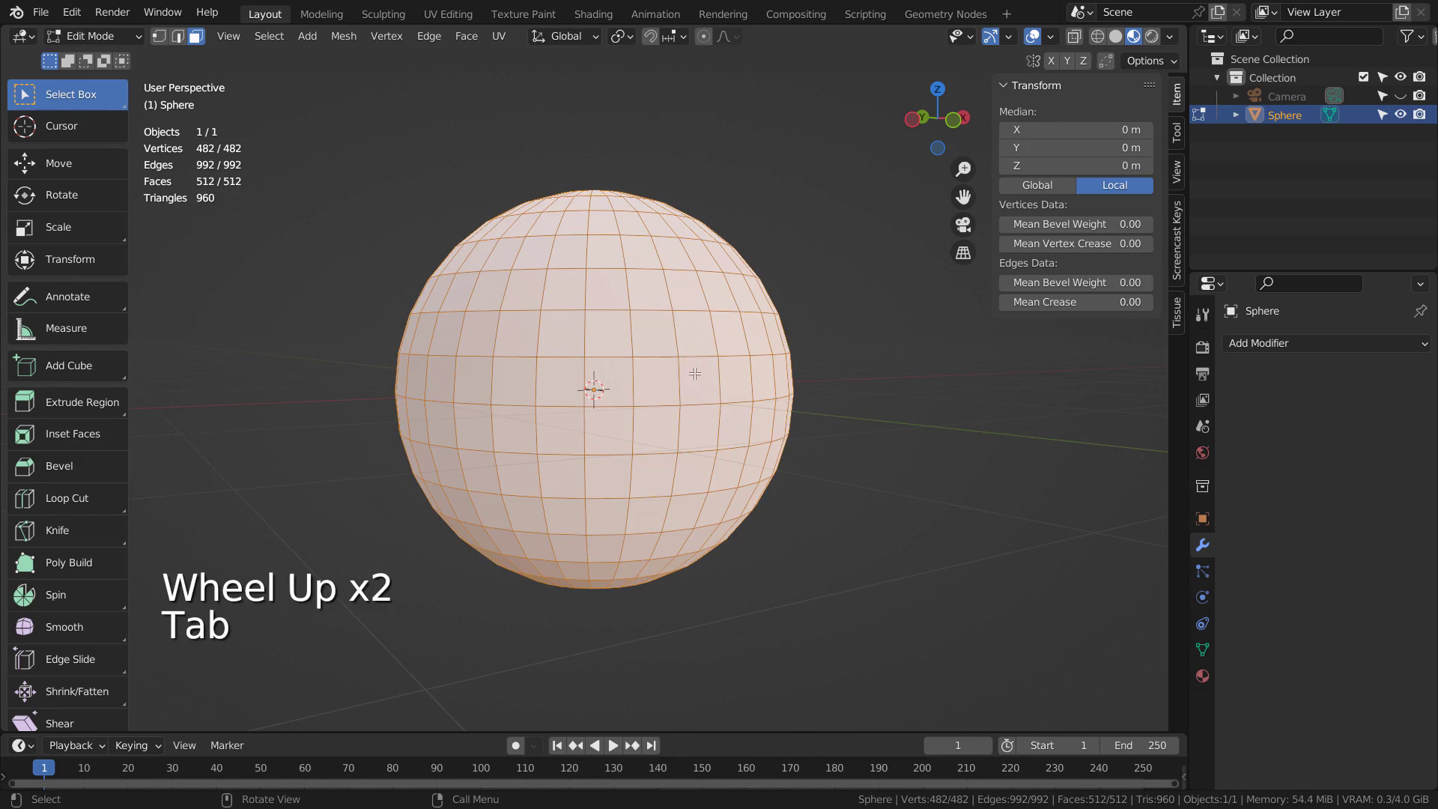
key("3")
In edge mode, select alternating vertical edge loops and repeat the pattern across the front.
key("2")
left_click(630, 343, "alt")
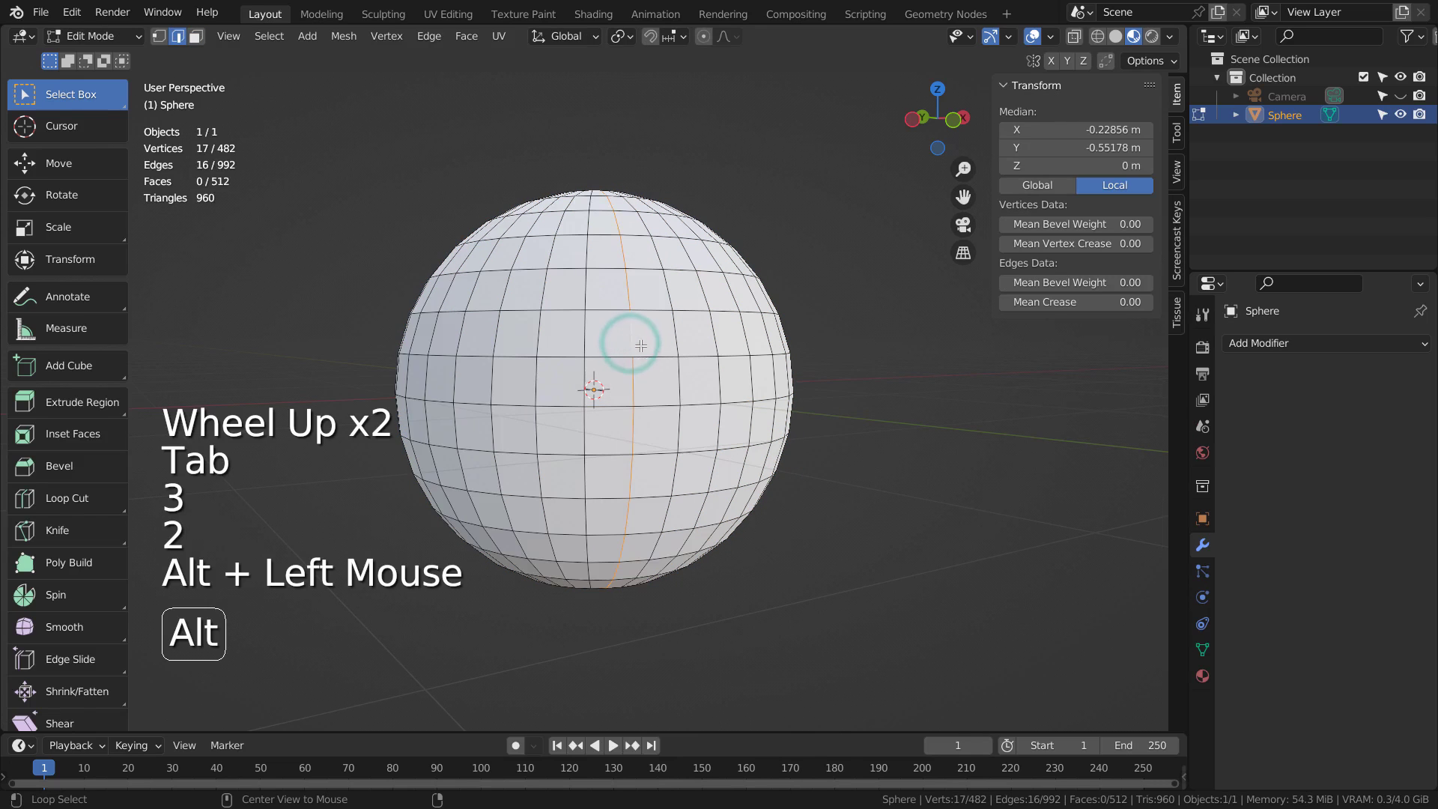
left_click(716, 334, "alt+shift")
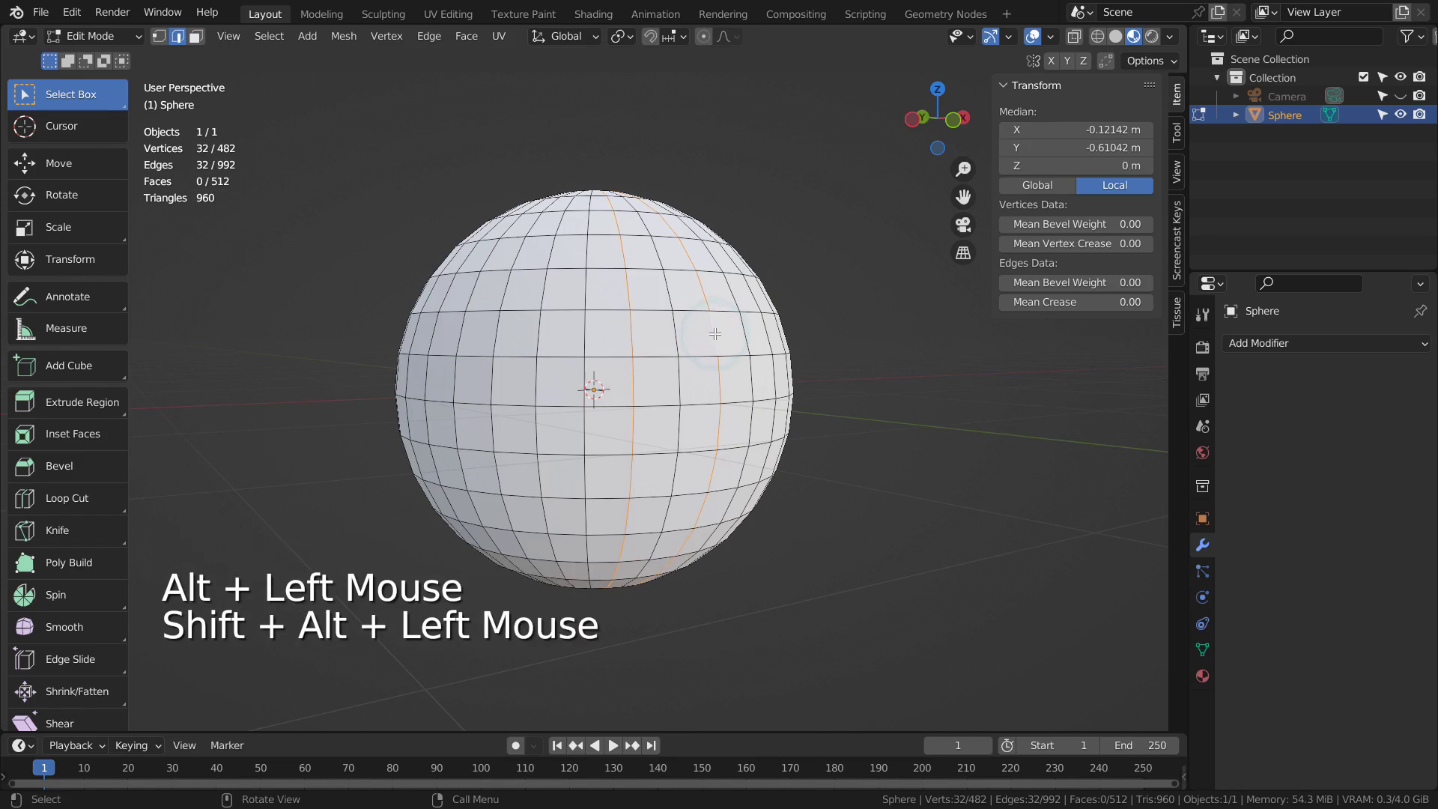
key("shift+ctrl+KP_Add")
key("shift+ctrl+KP_Add")
key("shift+ctrl+KP_Add")
key("shift+ctrl+KP_Add")
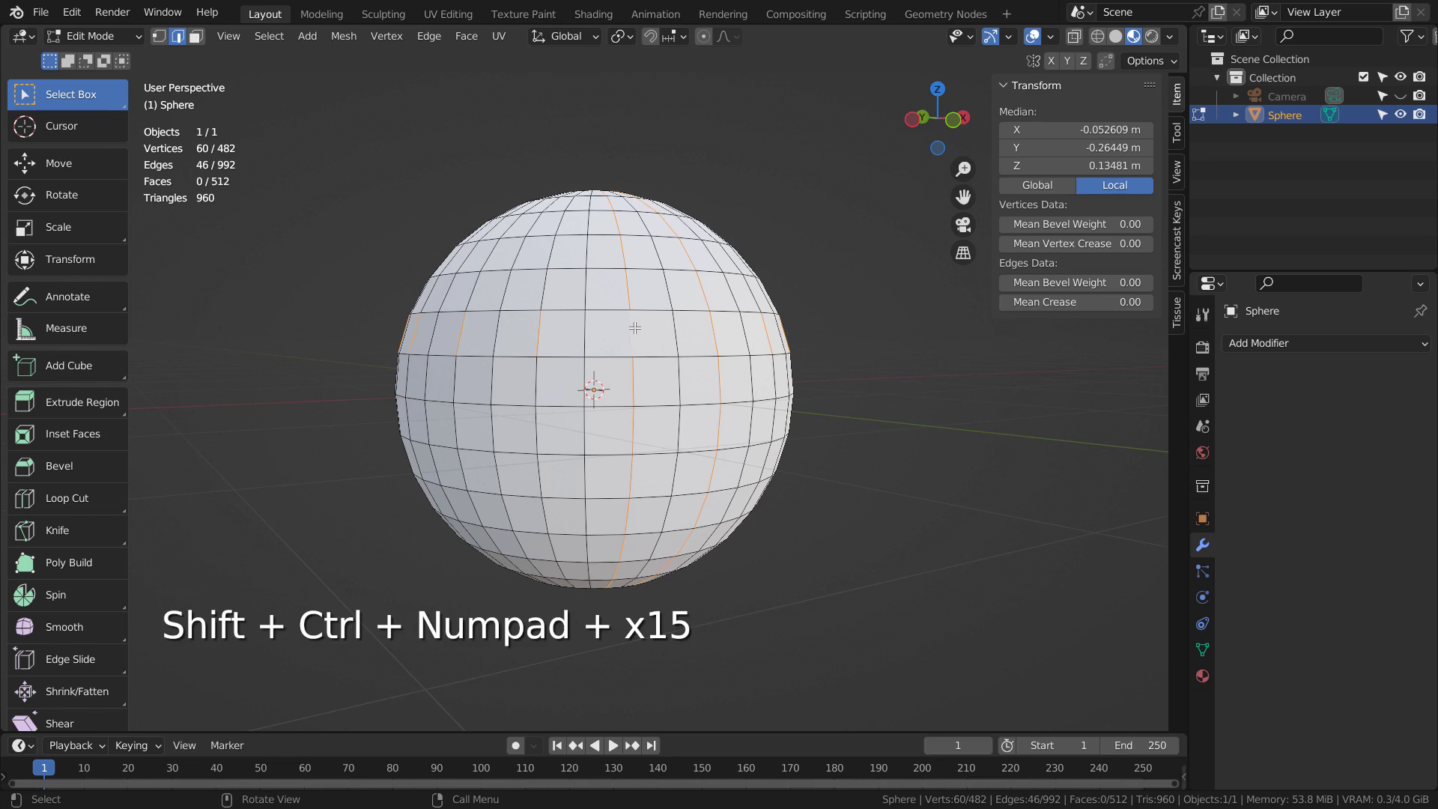
Extend to full edge loops with Select > Select Loops > Edge Loops, then switch to wireframe.
key("ctrl+e")
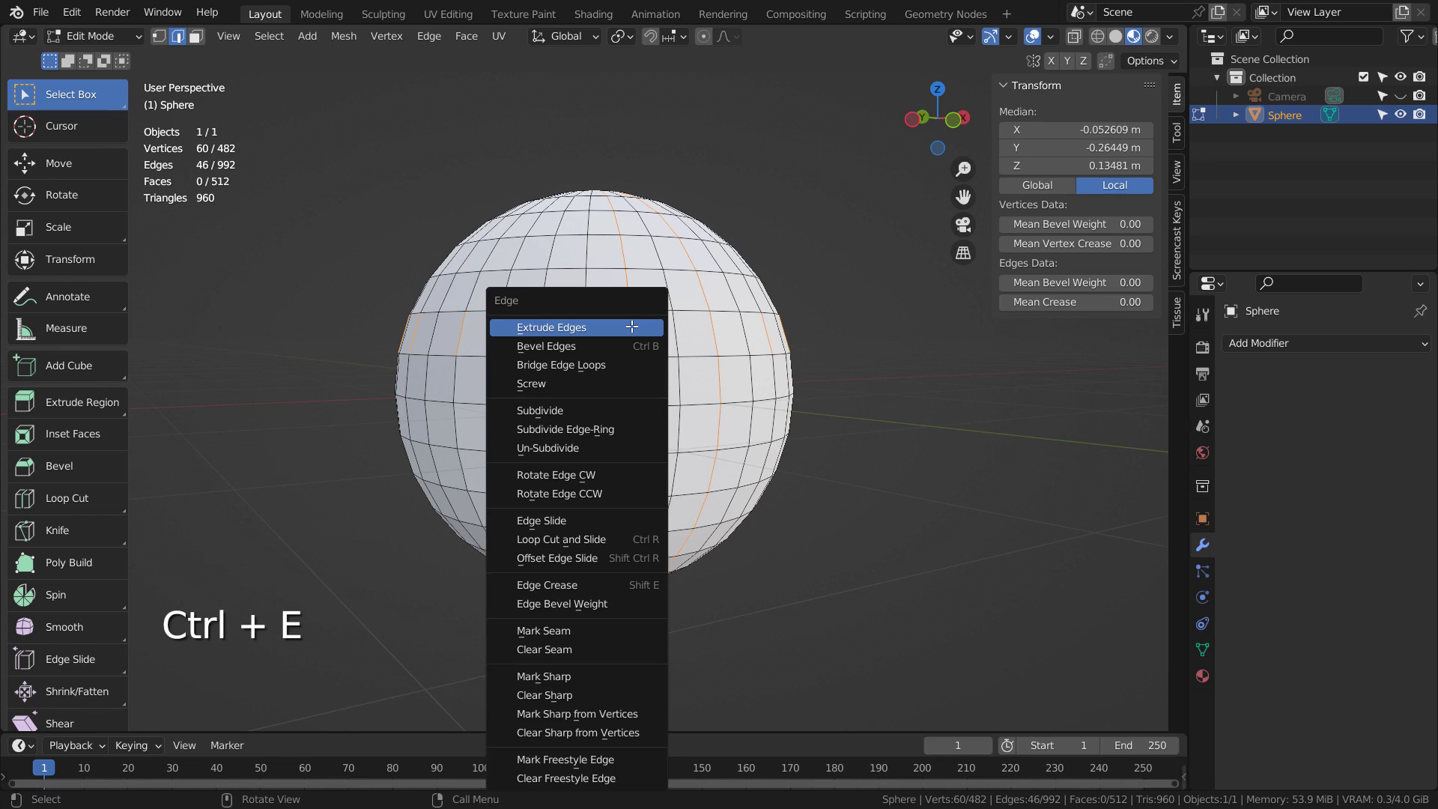
left_click(269, 36)
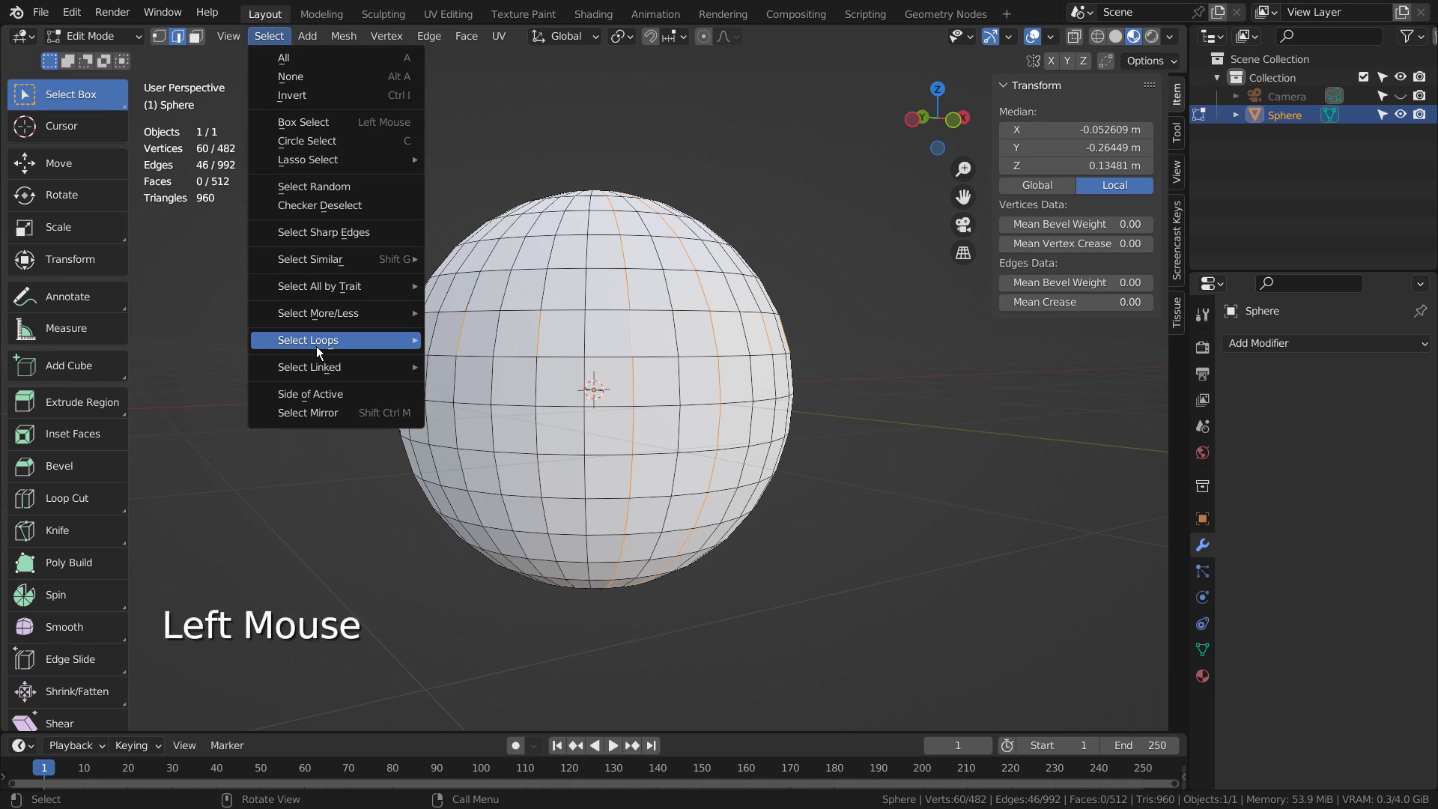
mouse_move(318, 342)
left_click(492, 340)
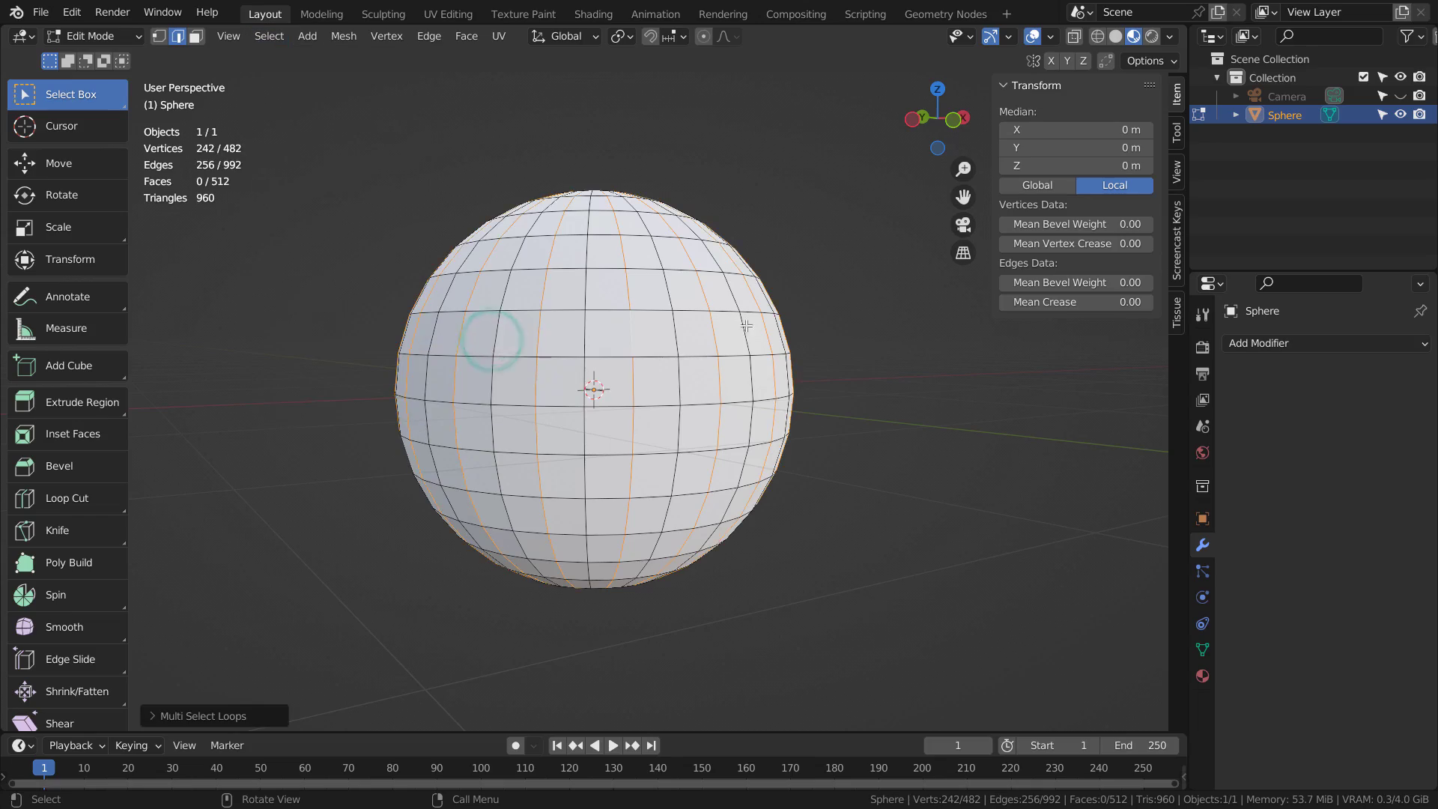
mouse_move(491, 340)
middle_mouse_down()
mouse_move(666, 417)
mouse_move(597, 420)
mouse_move(742, 432)
mouse_move(708, 387)
mouse_move(741, 409)
middle_mouse_up()
key("shift+z")
Assign the 242 selected vertices to a new vertex group named Group and view it in Object Data properties.
key("1")
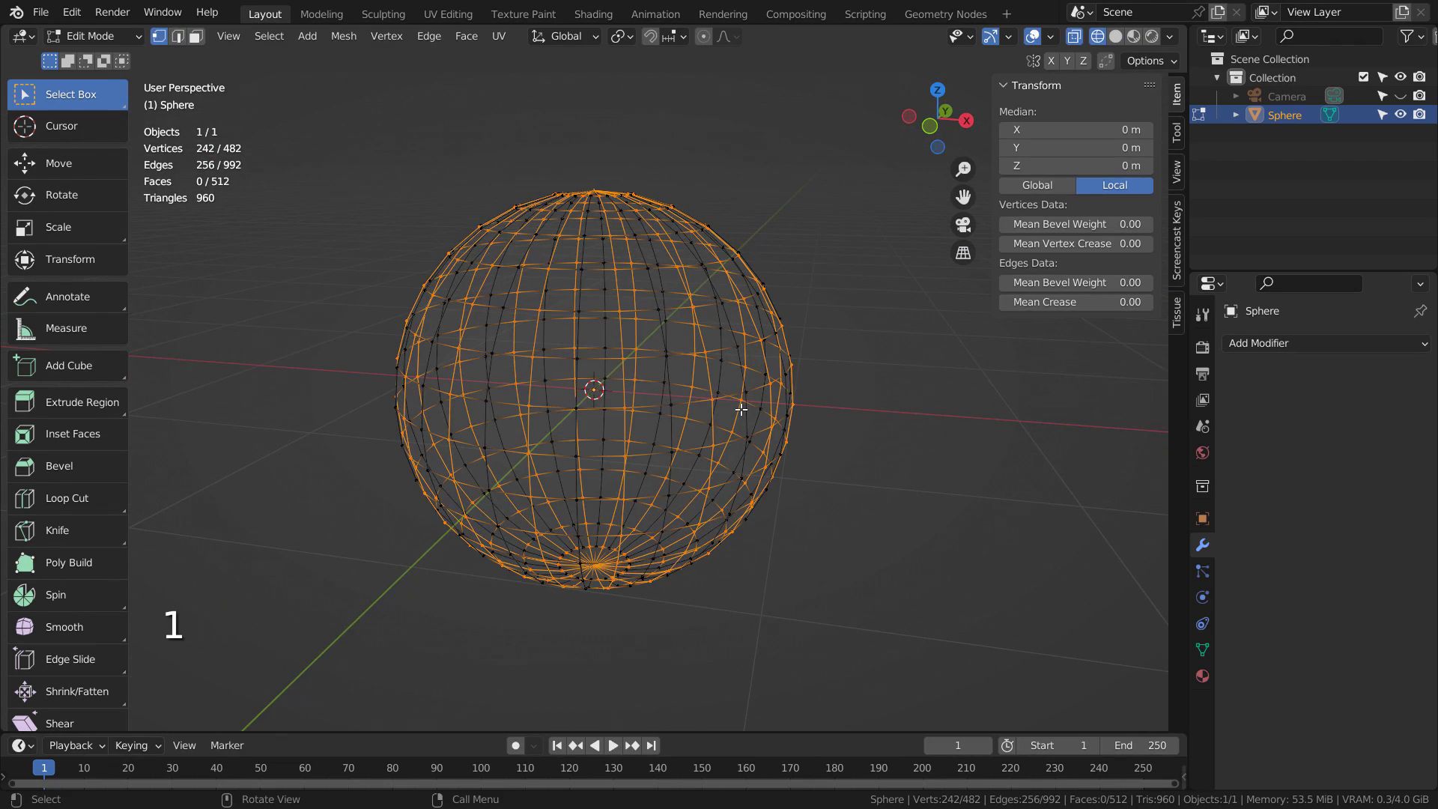
key("ctrl+g")
left_click(741, 409)
key("Tab")
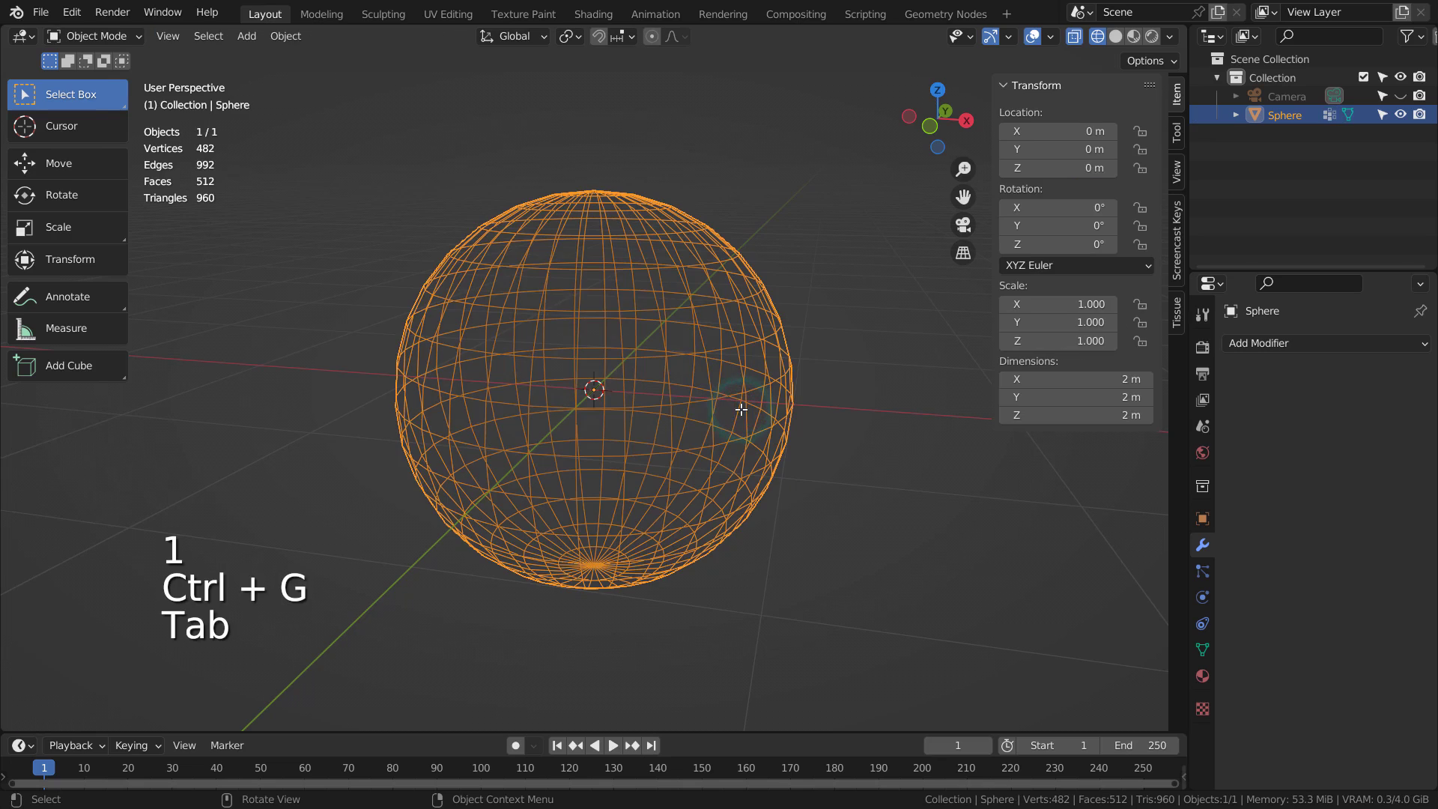
left_click(1205, 571)
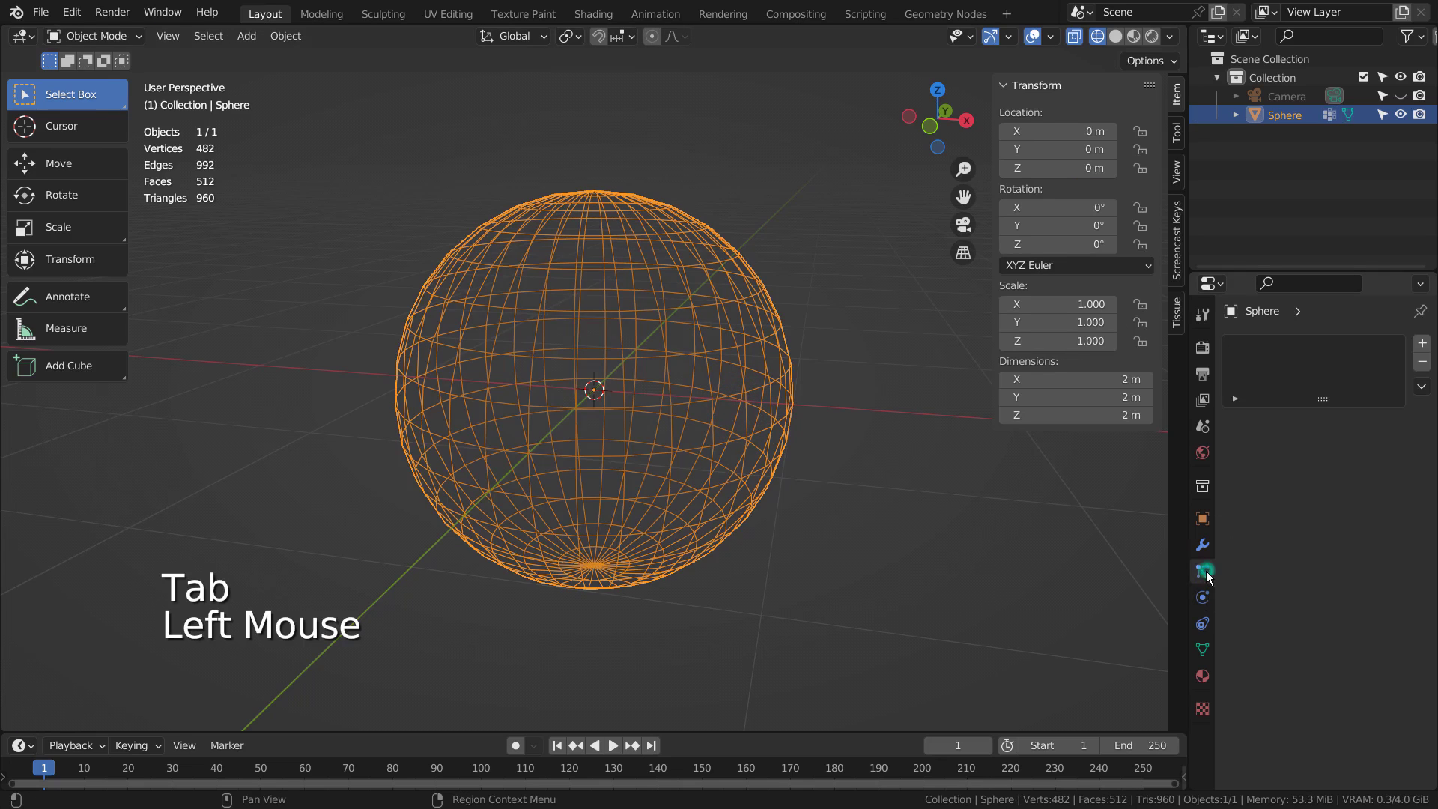
left_click(1204, 596)
left_click(1204, 624)
left_click(1203, 650)
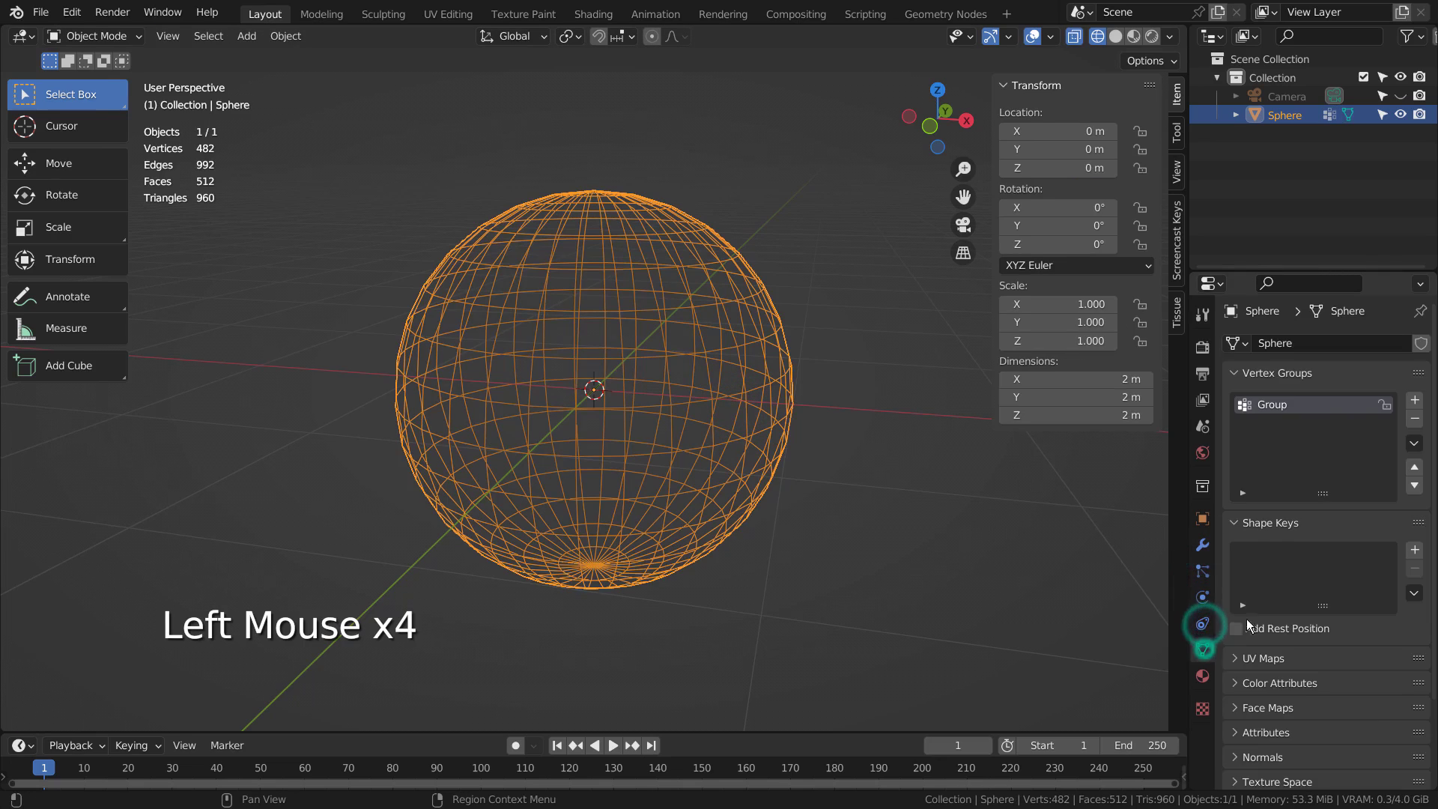
key("Tab")
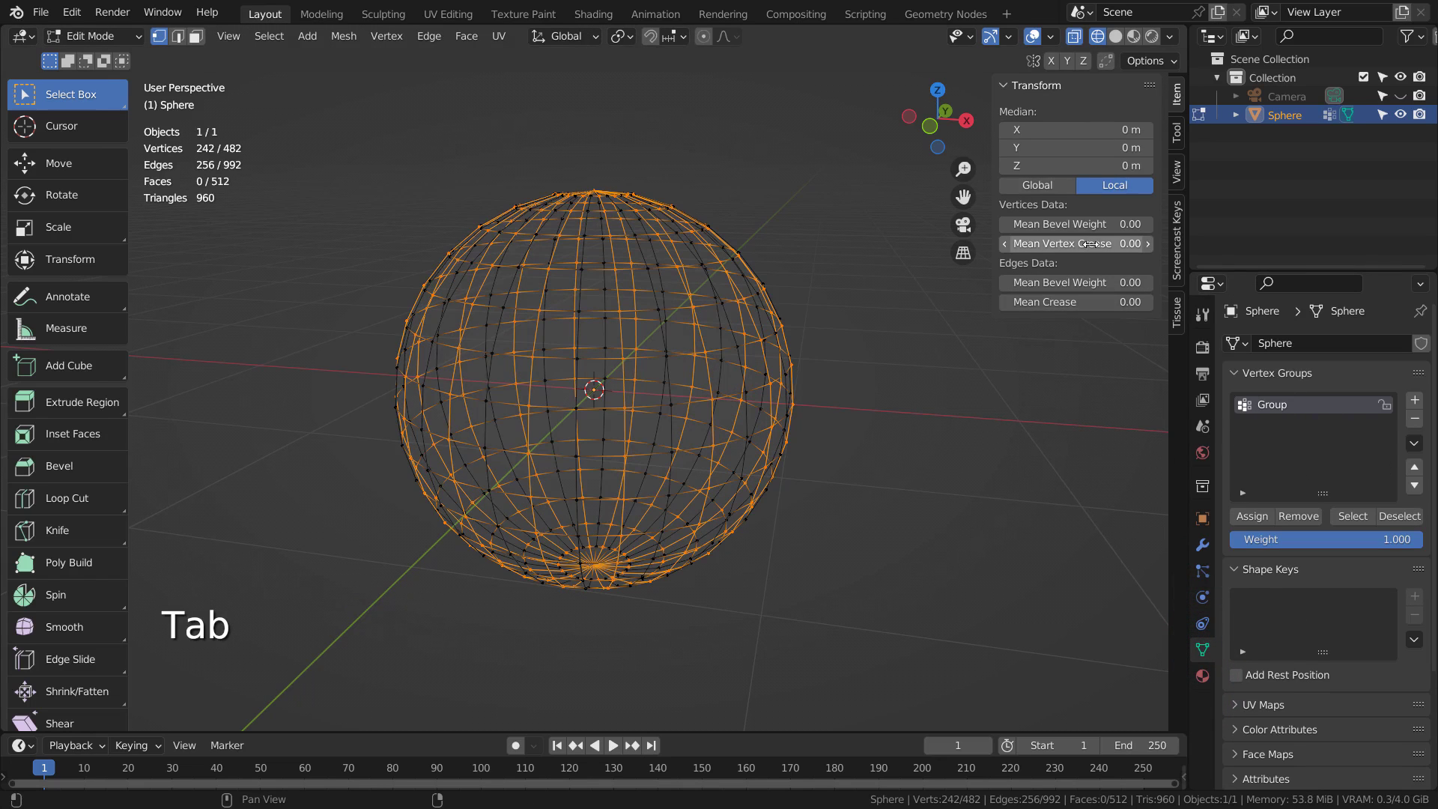
Raise the selected vertices' crease to 0.61 and add a Subdivision Surface modifier in solid shading.
left_click_drag(1079, 244, 1083, 243)
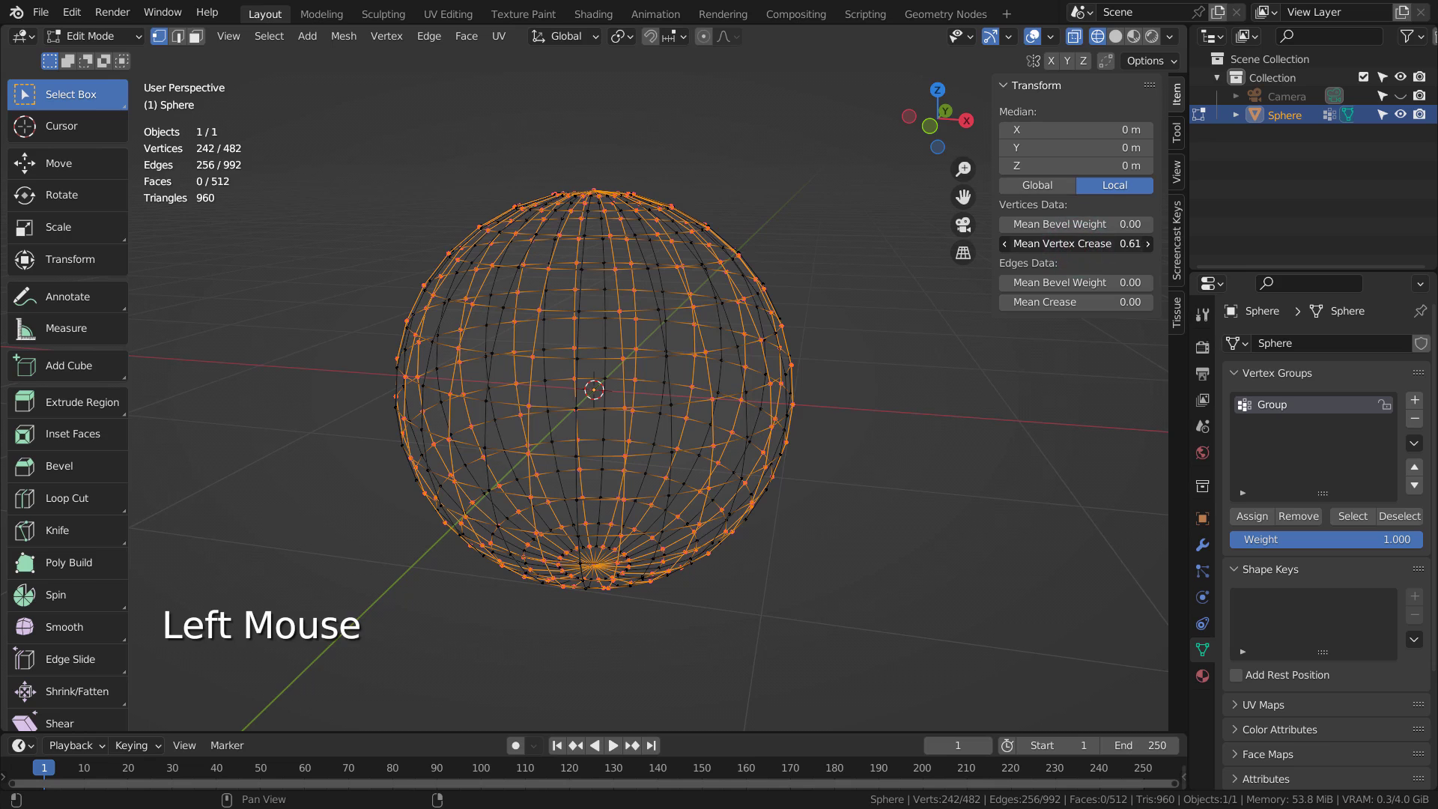
key("Tab")
key("ctrl+3")
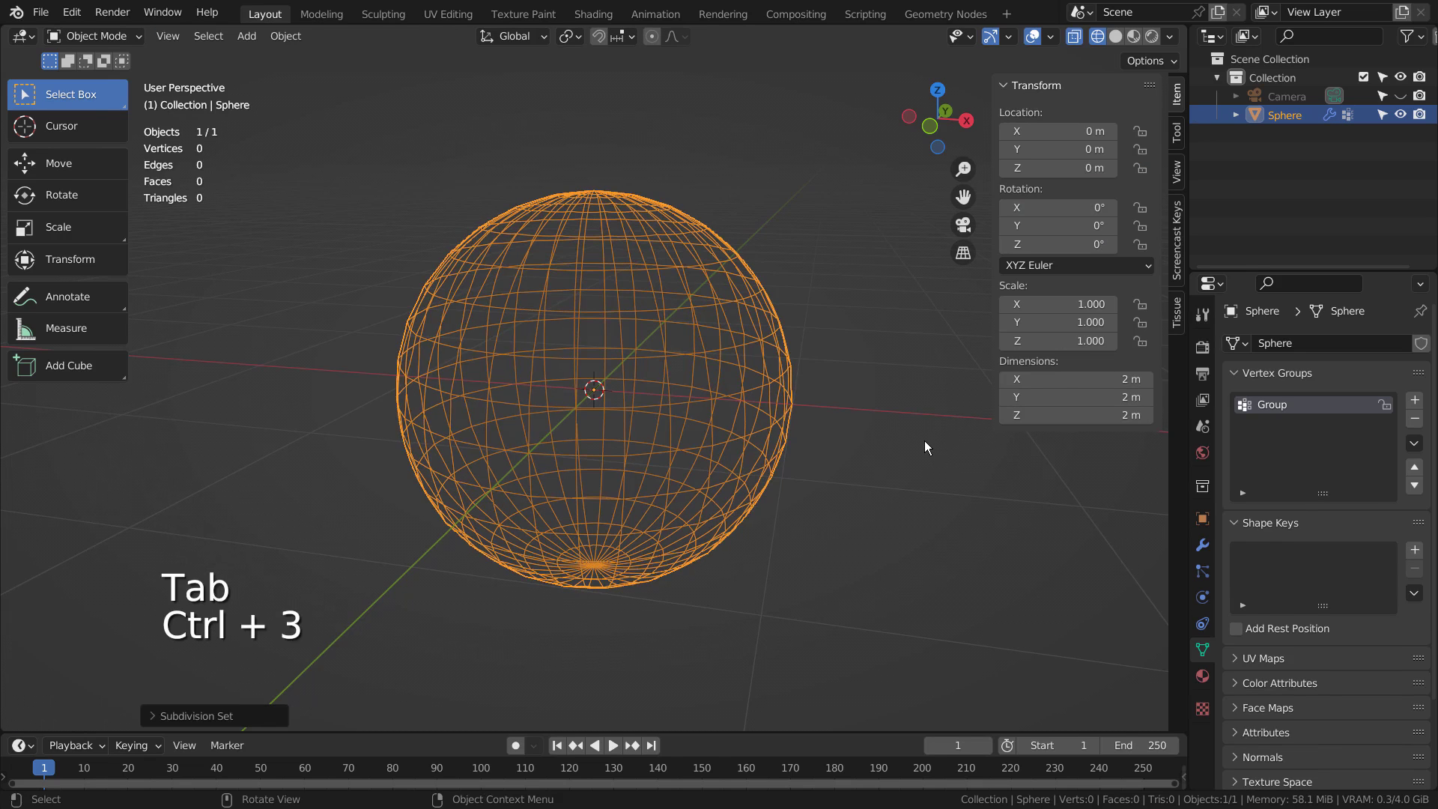
key("Tab")
key("shift+z")
key("Tab")
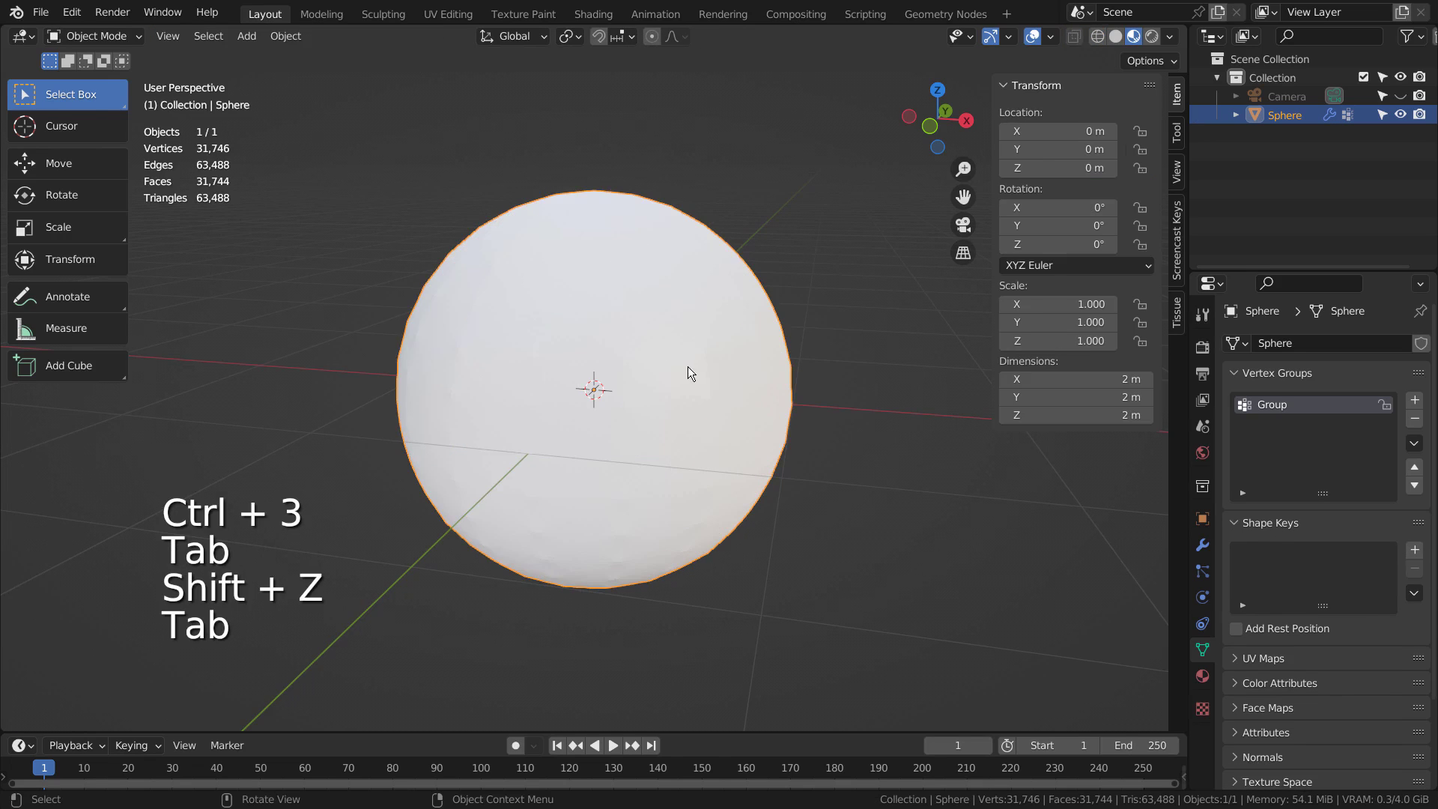
middle_click_drag(688, 366, 812, 331)
scroll(609, 367, "up", 3)
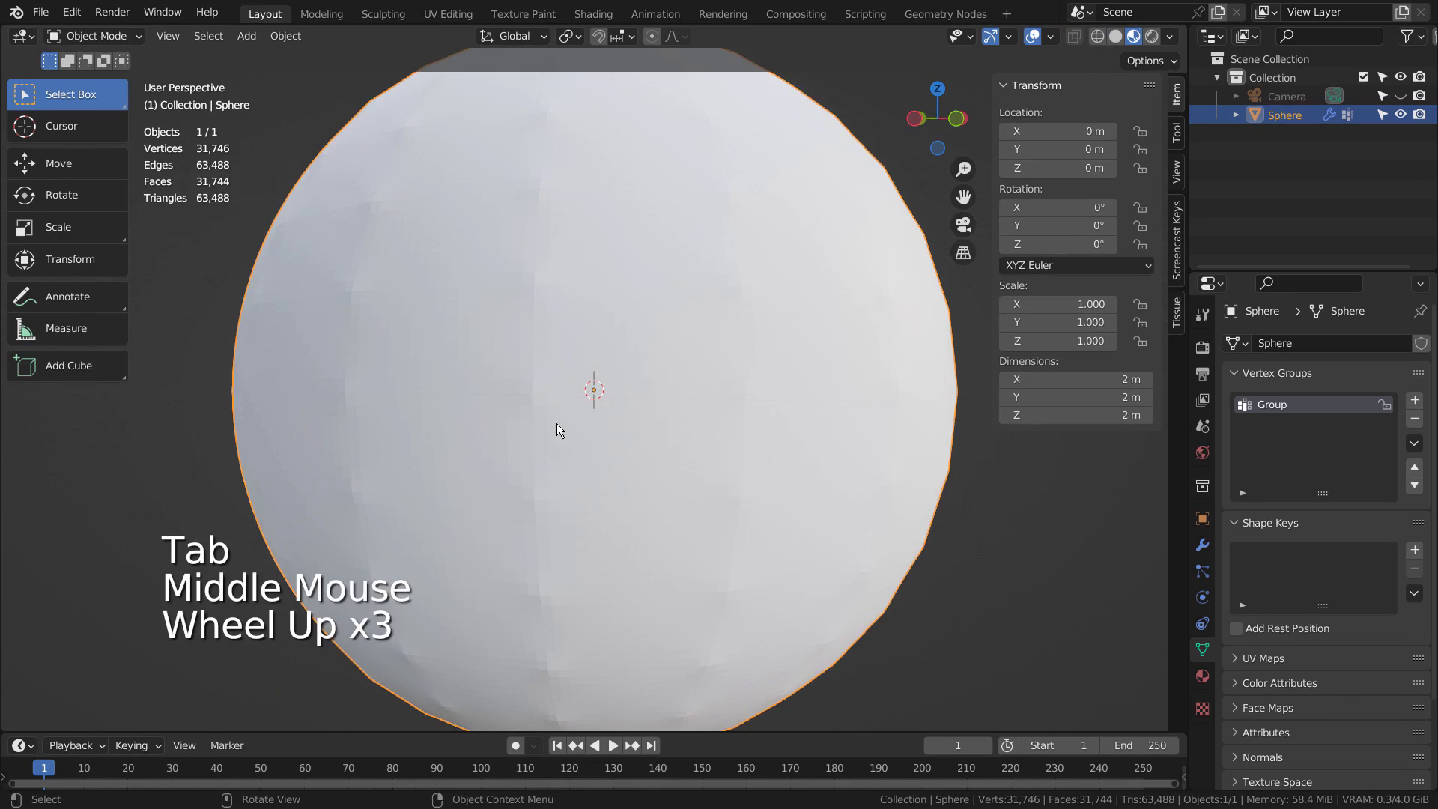
middle_click_drag(556, 425, 627, 414)
Set Mean Vertex Crease and Mean Crease of the selected loops to 1.00 to form ridges.
key("Tab")
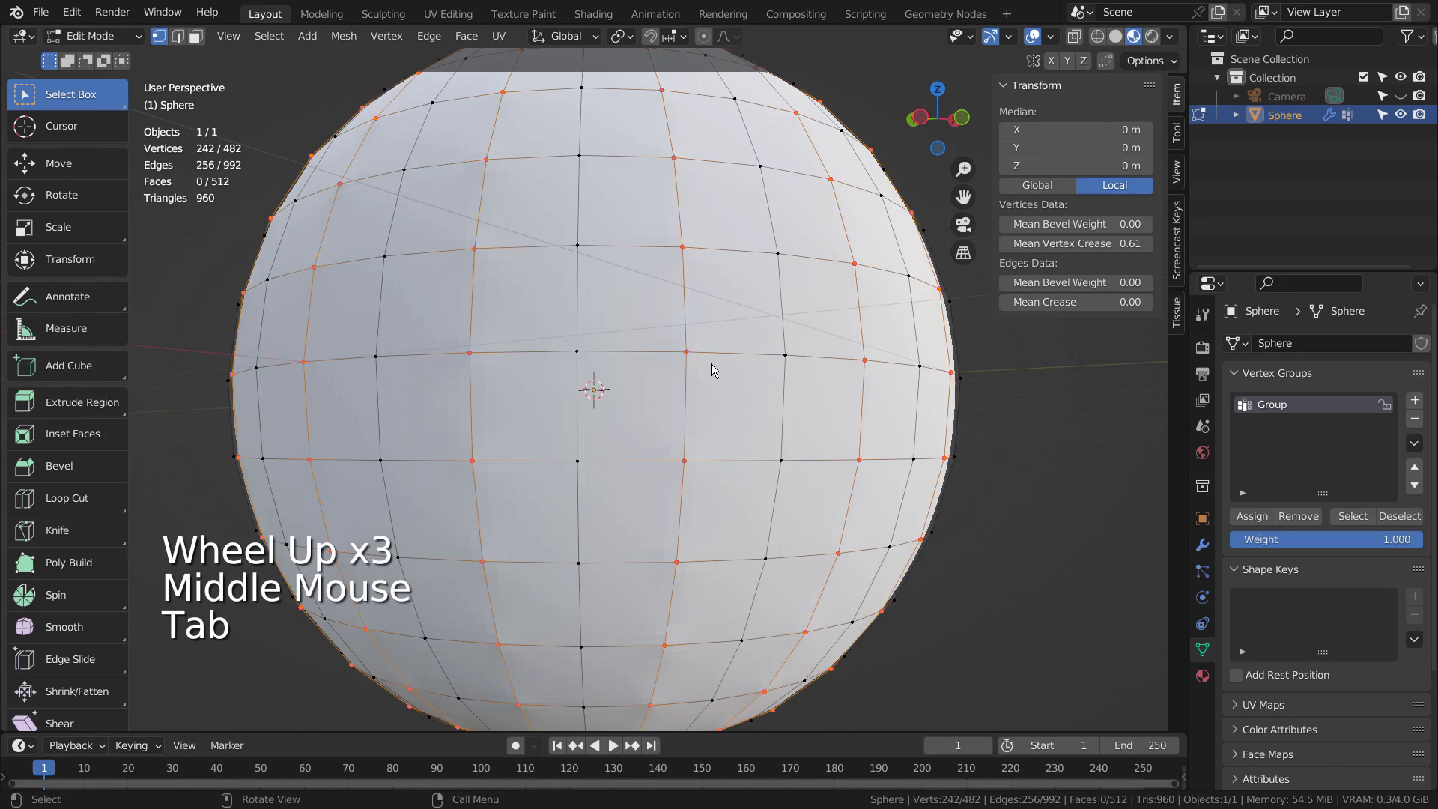
key("Tab")
key("Tab")
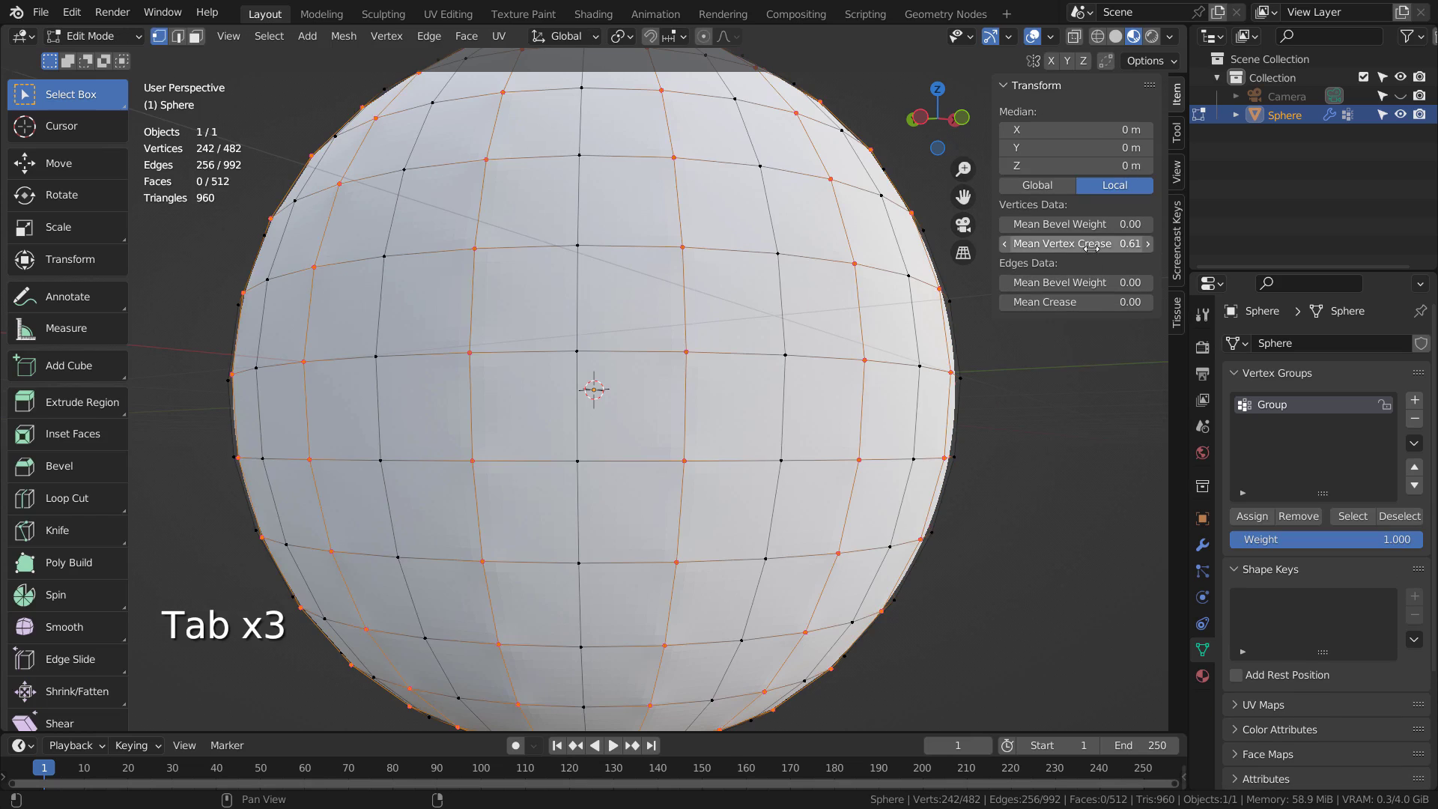
left_click_drag(1086, 243, 1146, 243)
mouse_move(1048, 302)
left_mouse_down()
mouse_move(1079, 302)
mouse_move(1049, 299)
left_mouse_up()
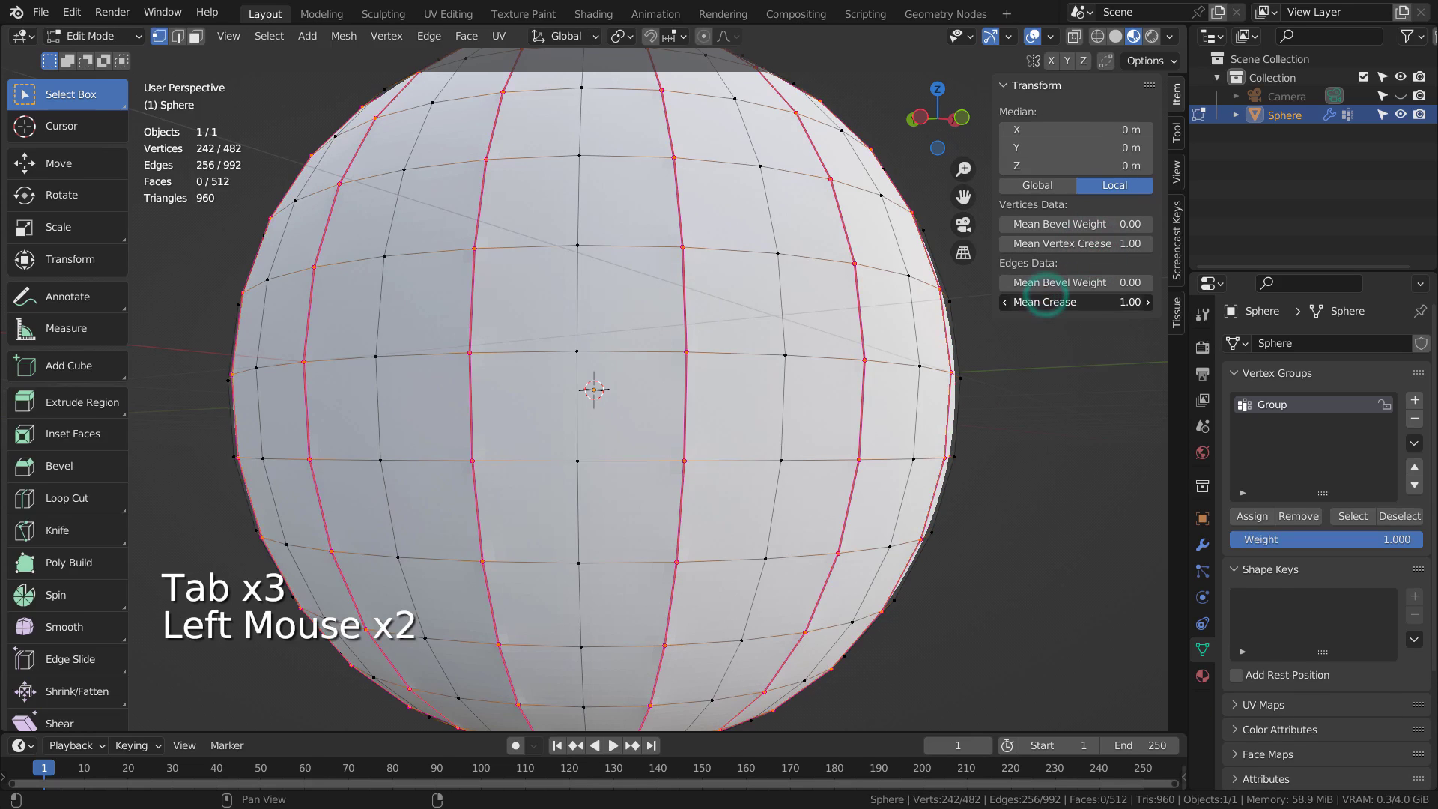
key("Tab")
middle_click_drag(832, 374, 730, 396)
scroll(719, 479, "down", 2)
Assign the existing gold Material.003 to the sphere and view it from the front.
left_click(631, 424)
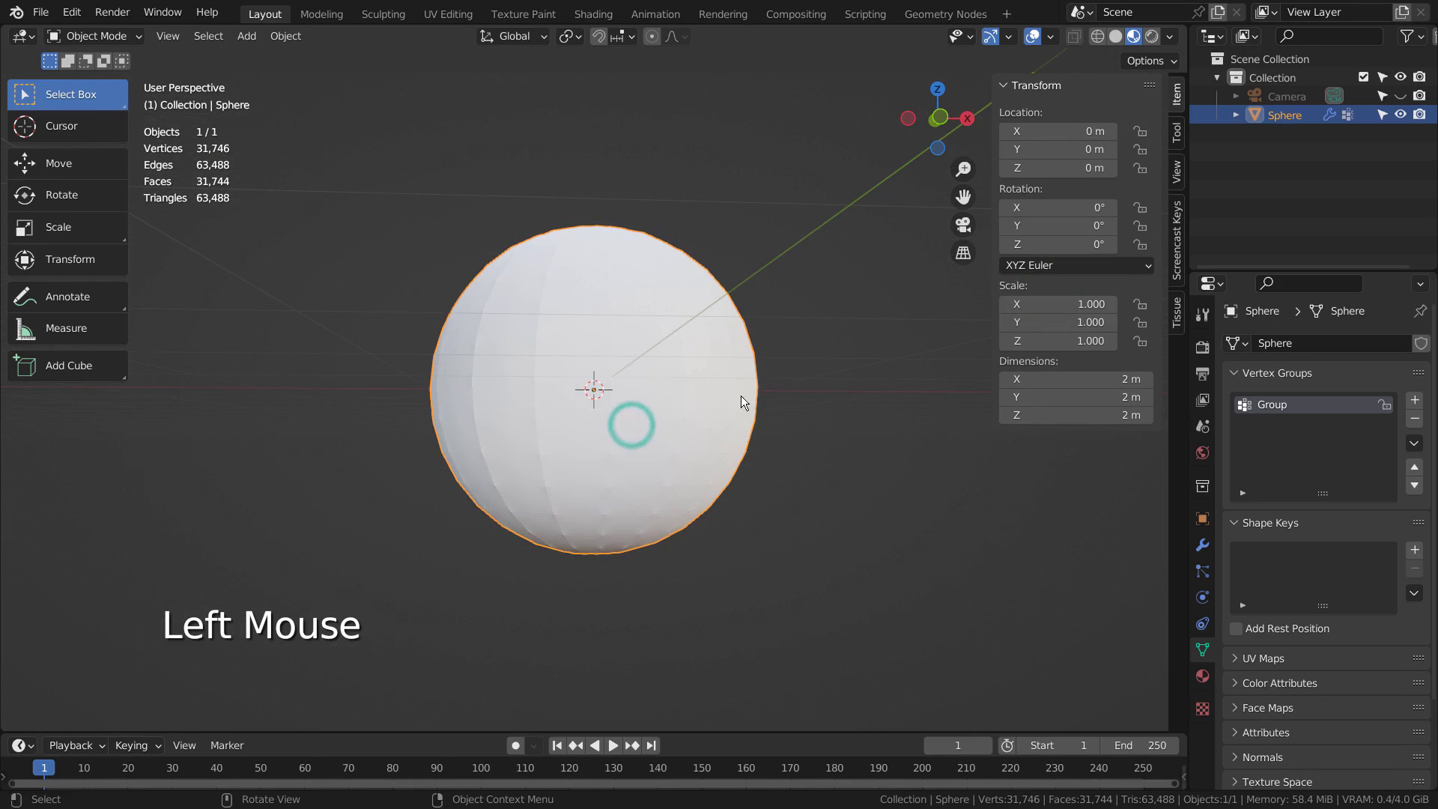
left_click(1203, 666)
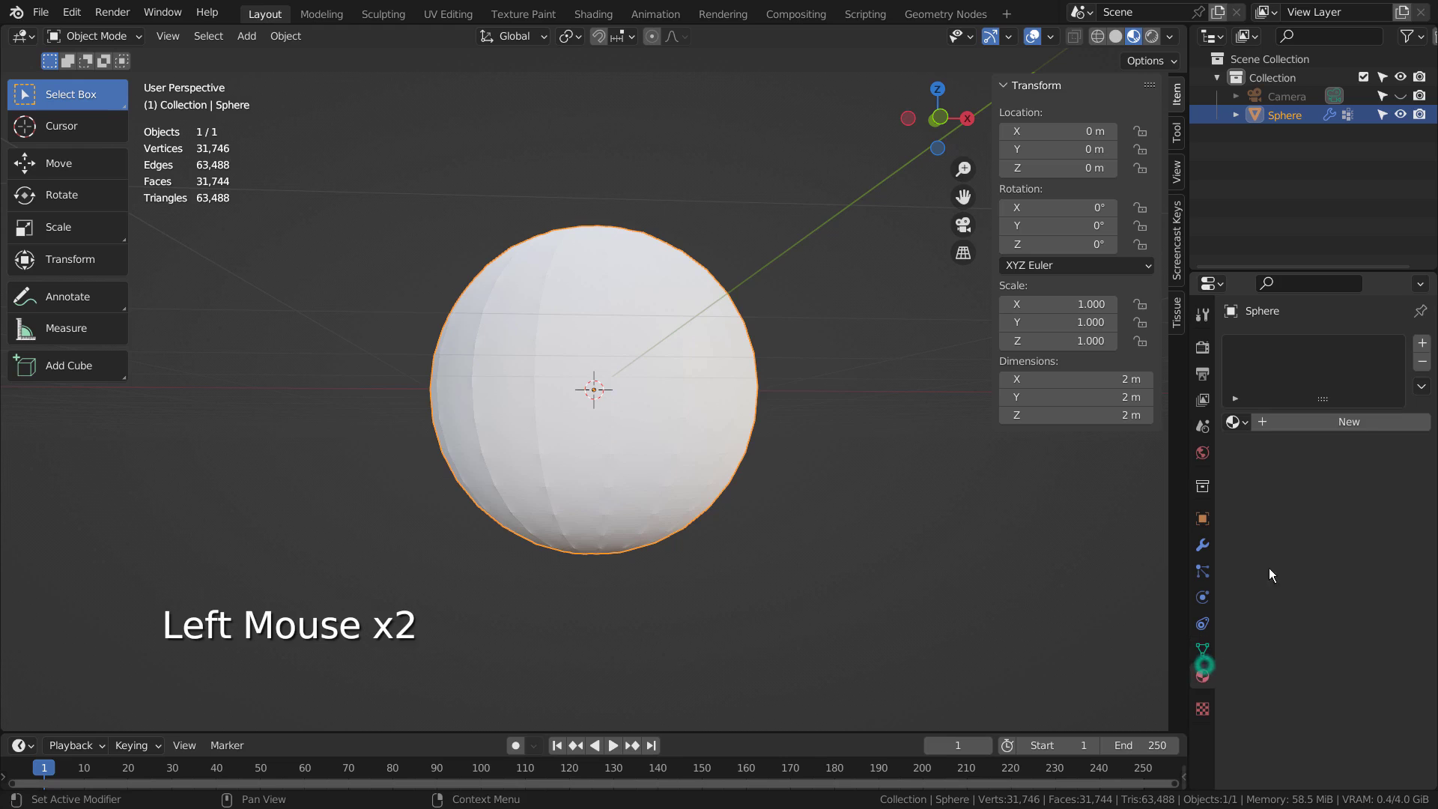
left_click(1234, 422)
left_click(1182, 509)
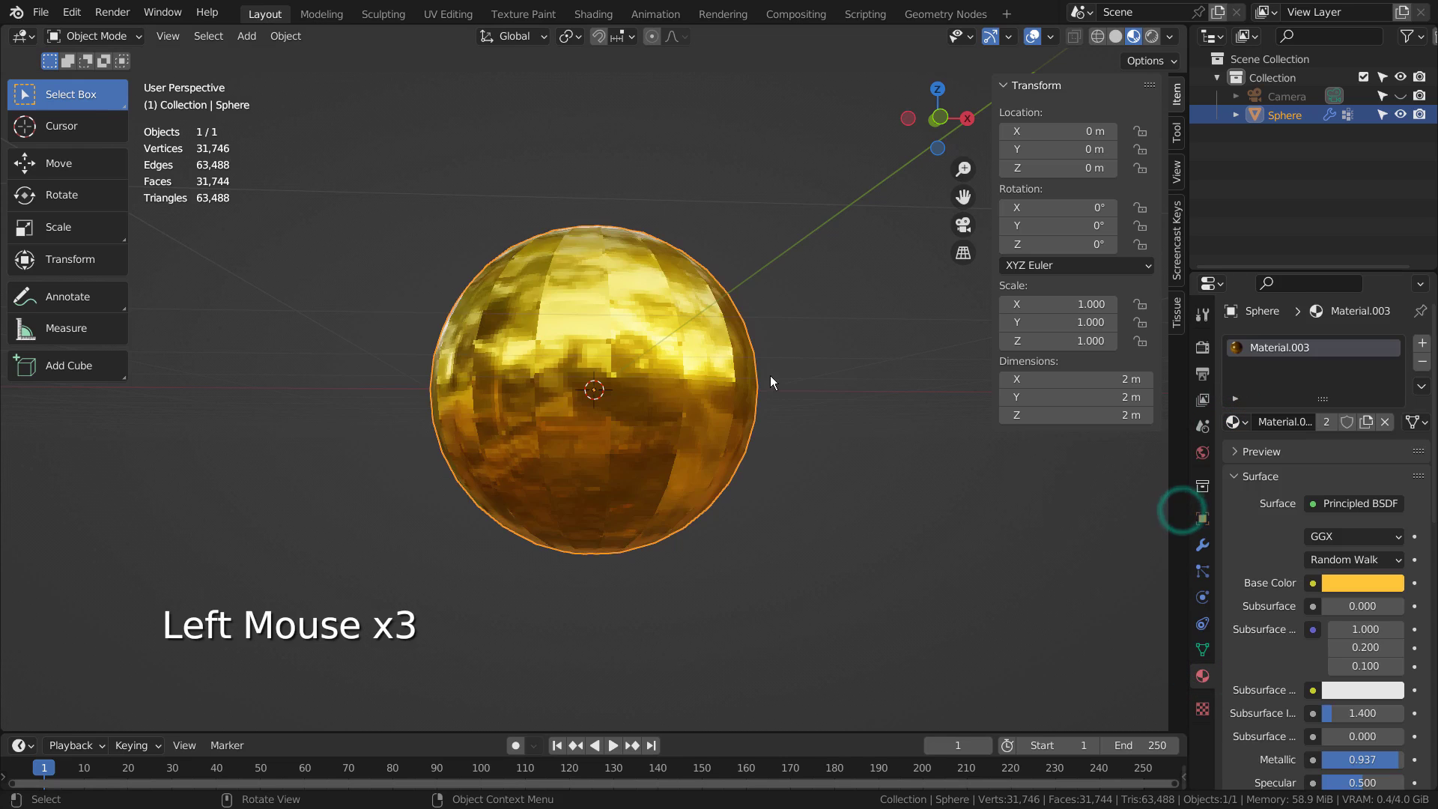
middle_click_drag(770, 382, 646, 341)
right_click_drag(645, 341, 649, 332)
scroll(710, 348, "up", 2)
middle_click_drag(710, 349, 743, 344)
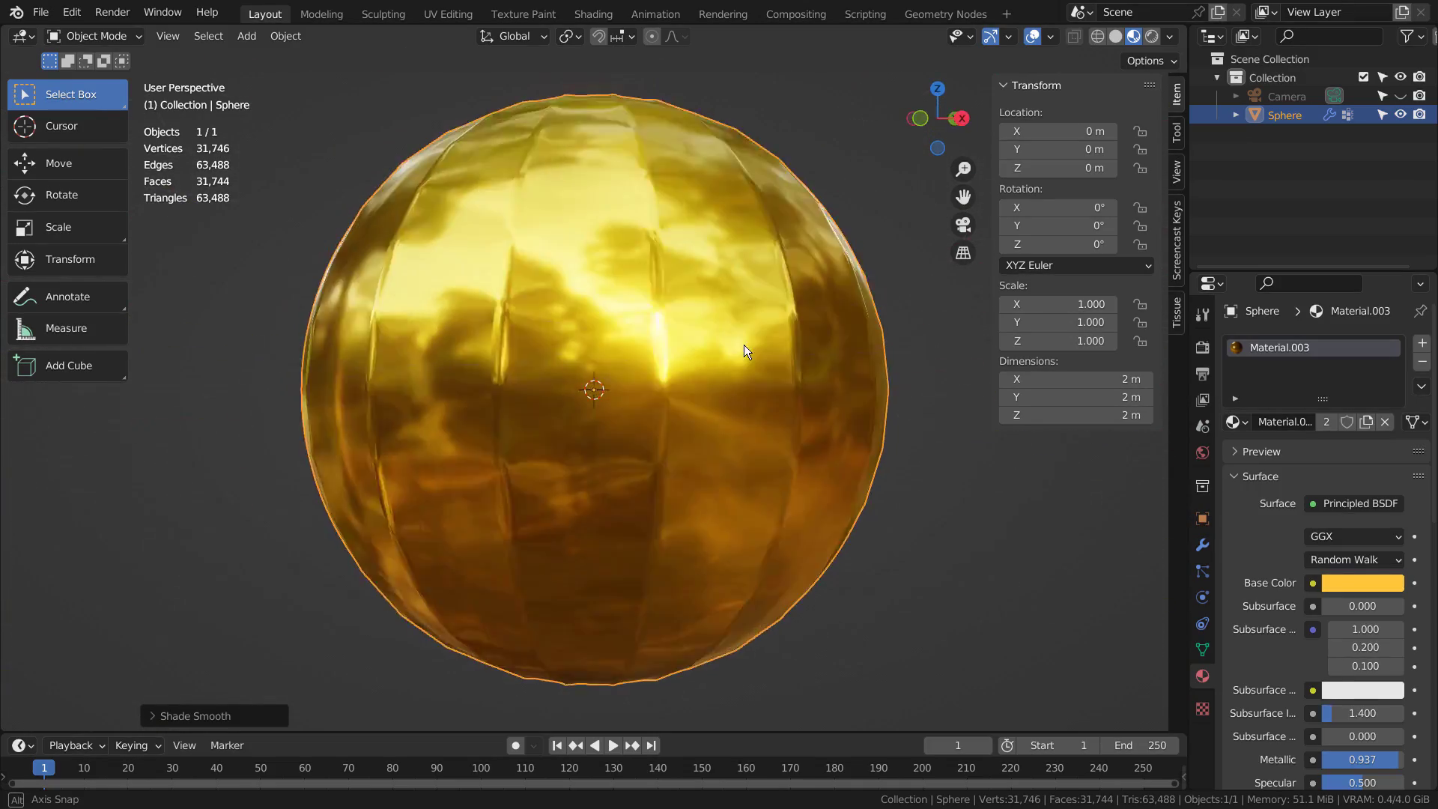
Clear the loops' vertex crease to 0.00 and preview the sphere in Object Mode.
key("Tab")
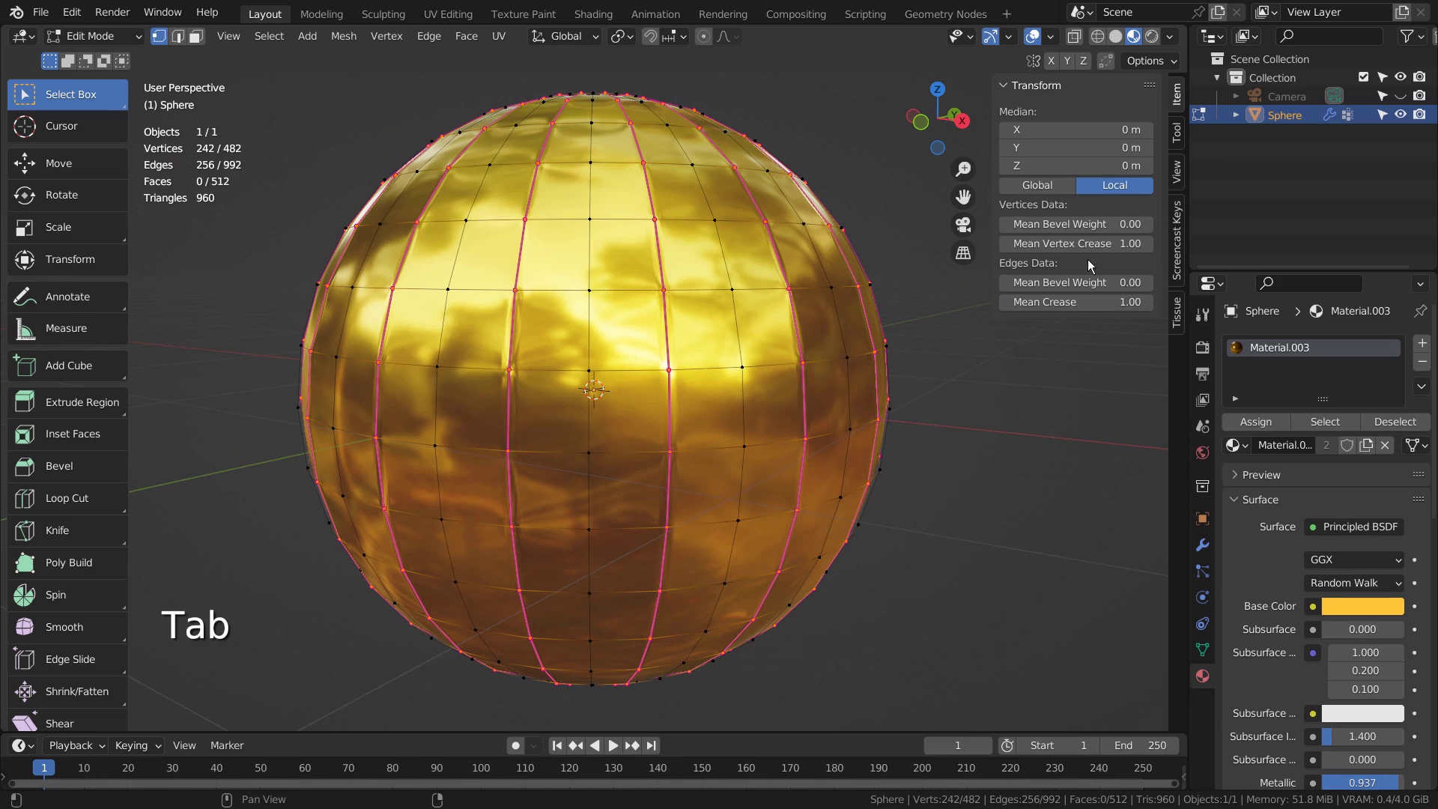
left_click(1090, 244)
key("Tab")
middle_click_drag(977, 374, 847, 400)
Clear the loops' edge crease to 0.00 and adjust the vertex crease value.
key("Tab")
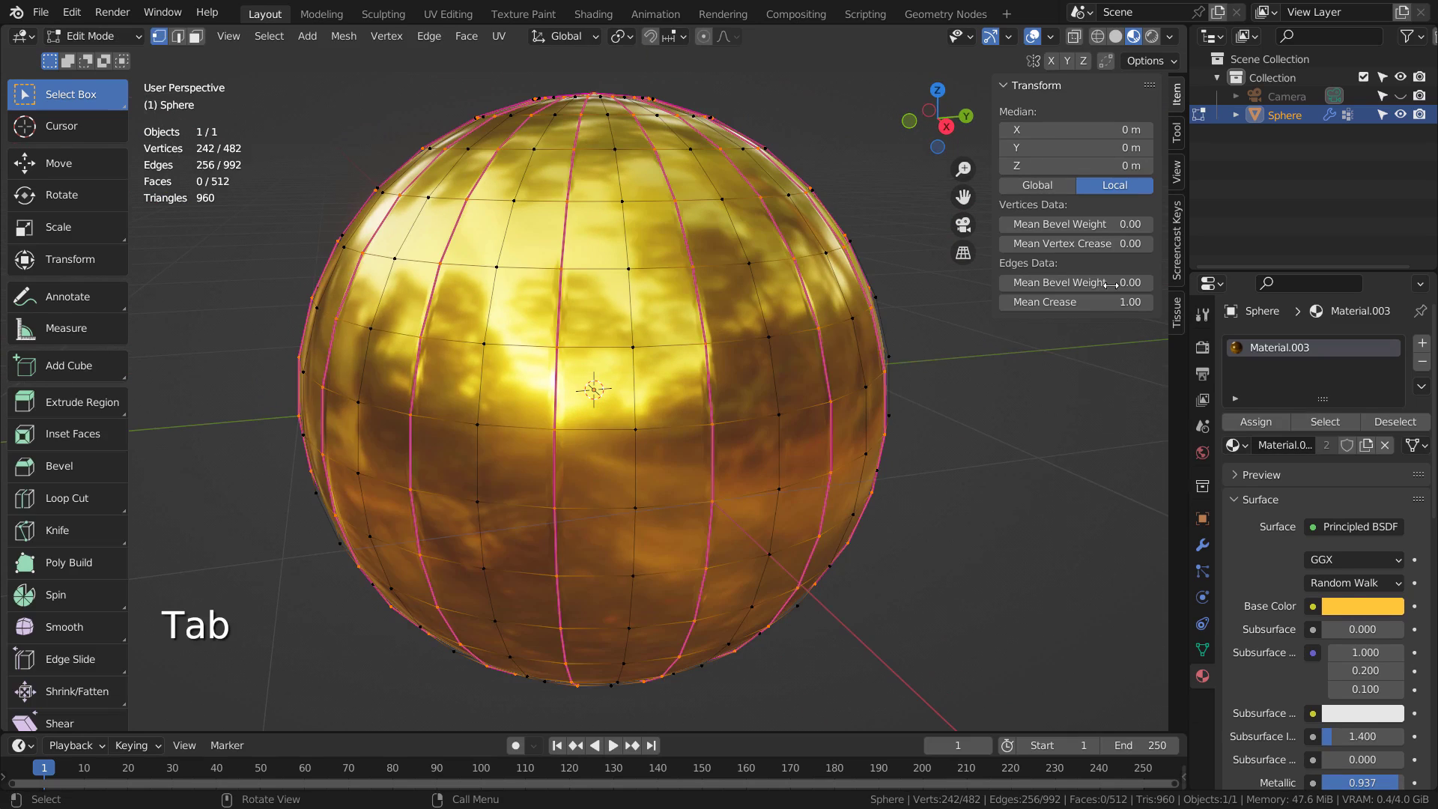
left_click_drag(1108, 301, 1094, 301)
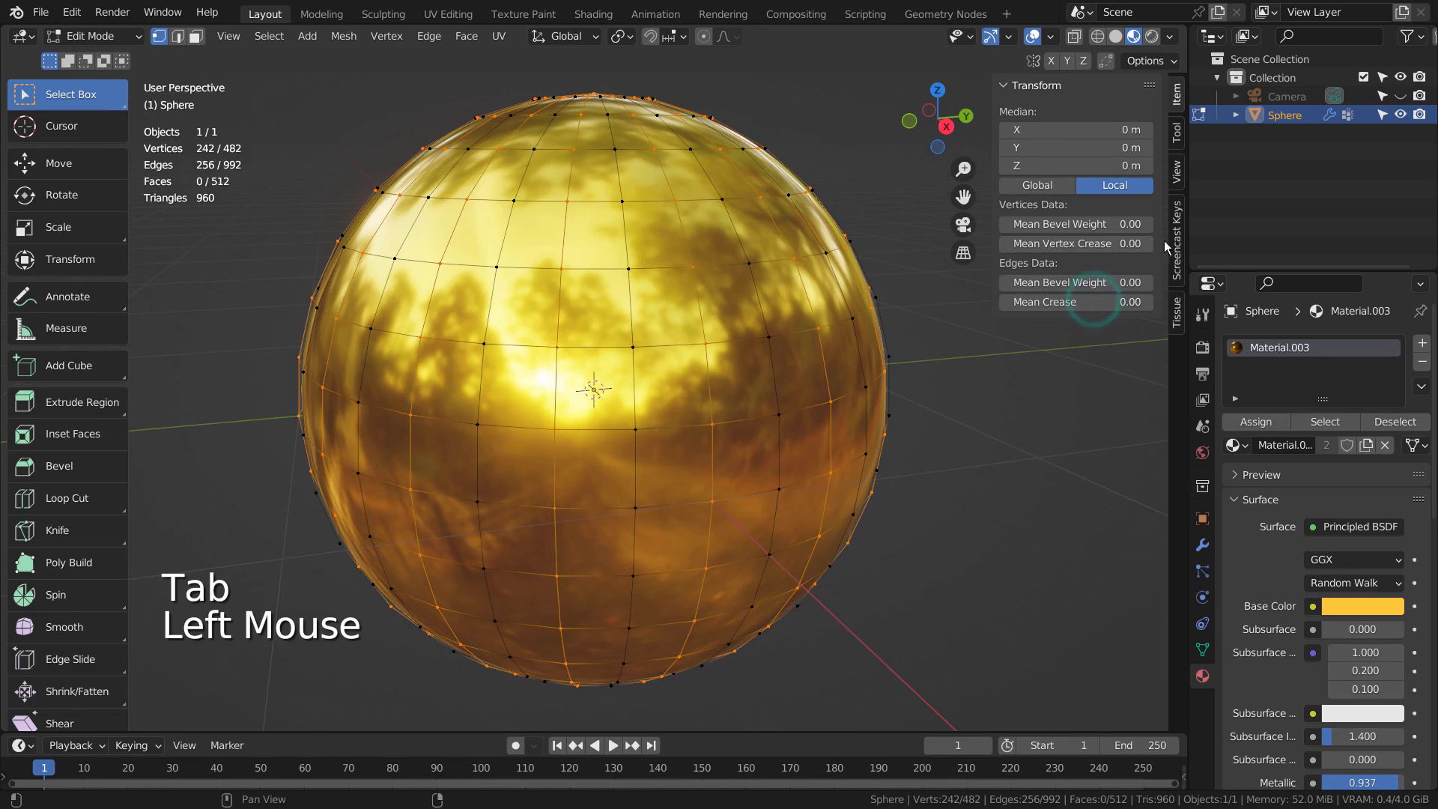
double_click(1091, 243)
key("Tab")
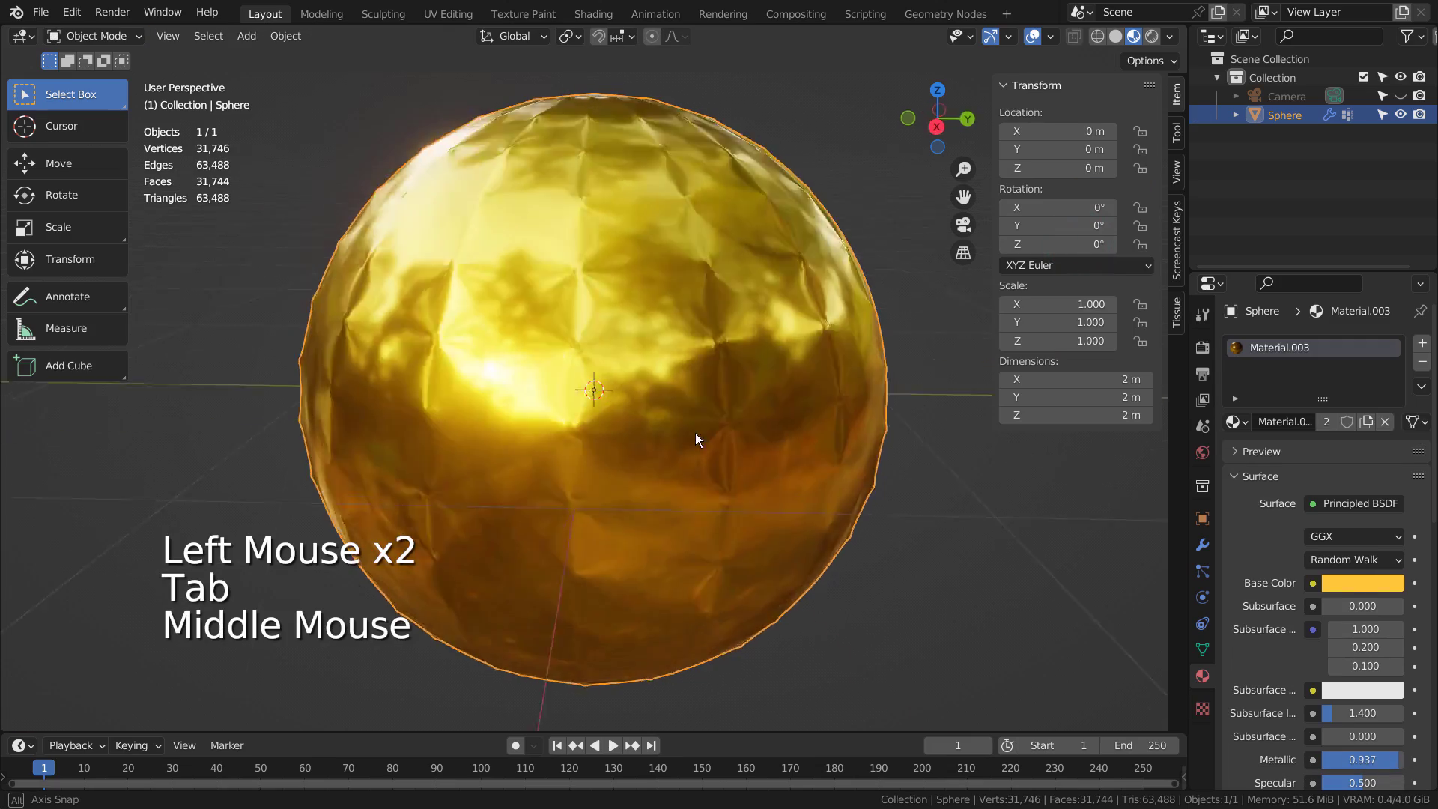